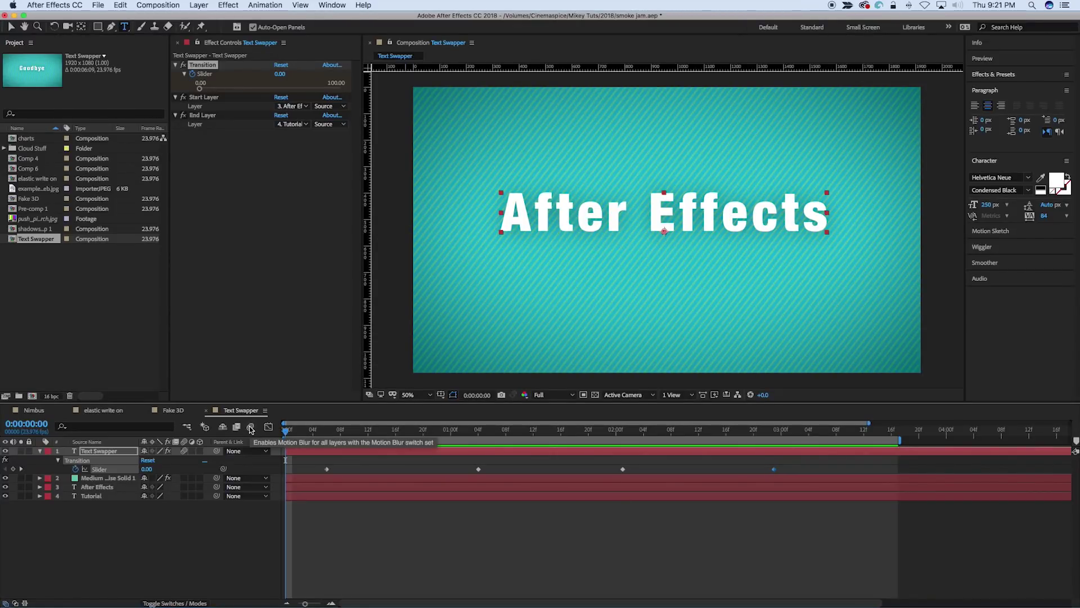
Preview the text swap, then move the turquoise solid to the bottom of the layer stack.
{"action": "key", "text": "space"}
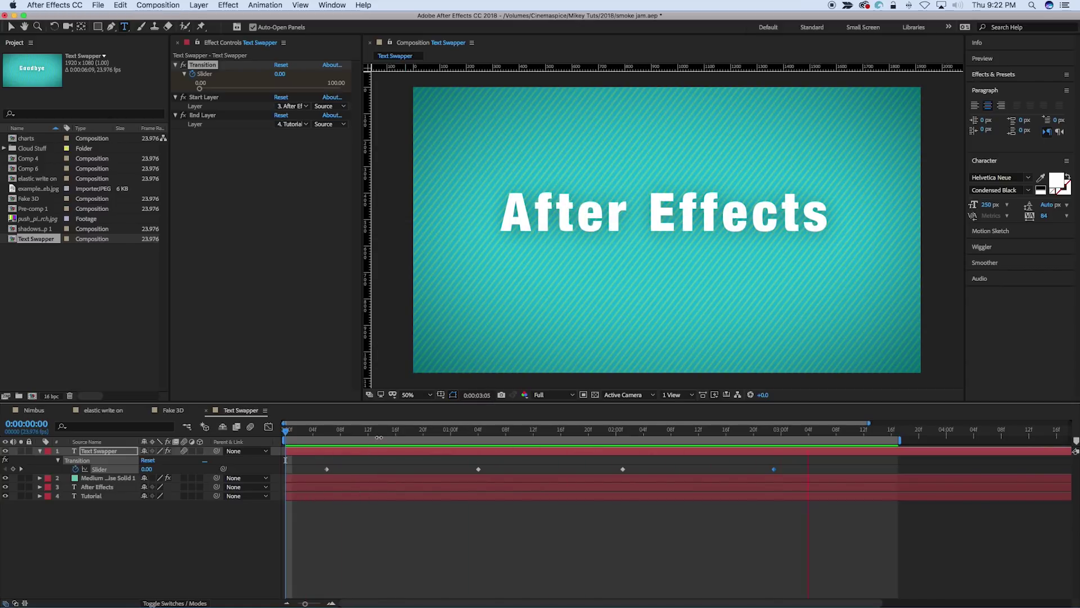
{"action": "left_click_drag", "start_coordinate": [380, 436], "coordinate": [285, 436]}
{"action": "left_click", "coordinate": [335, 452]}
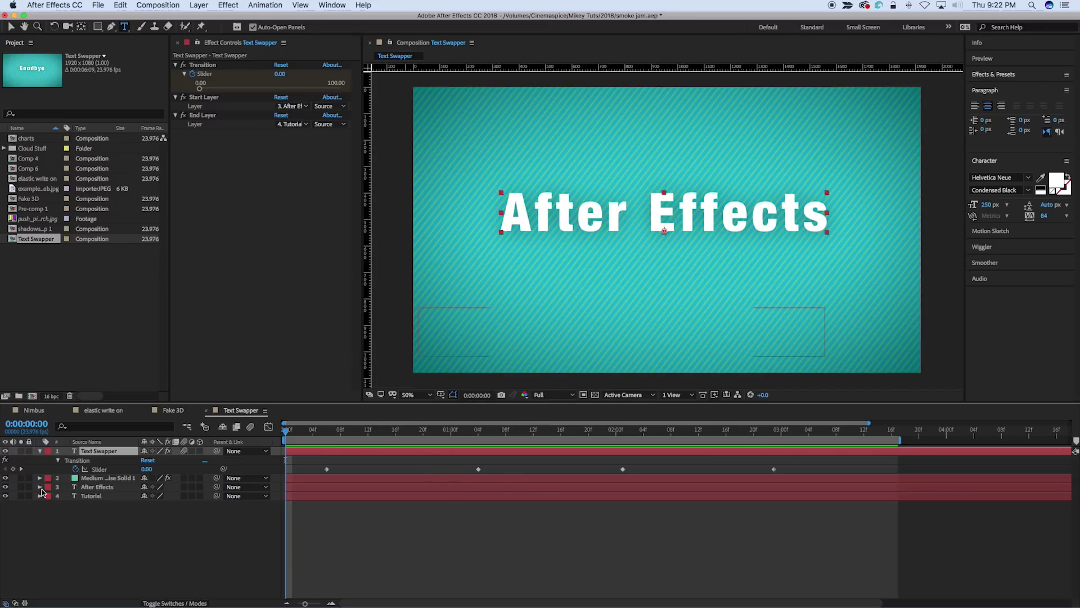
{"action": "left_click_drag", "start_coordinate": [106, 479], "coordinate": [105, 503]}
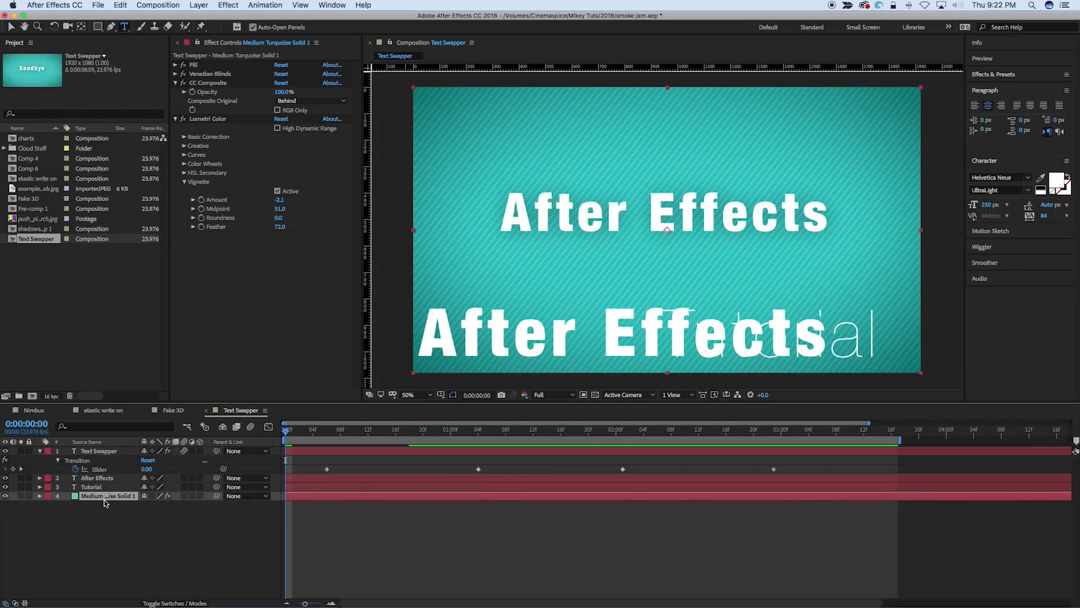
Shrink the After Effects text and shift it up and to the left.
{"action": "key", "text": "v"}
{"action": "left_click", "coordinate": [534, 336]}
{"action": "left_click_drag", "start_coordinate": [534, 336], "coordinate": [568, 297]}
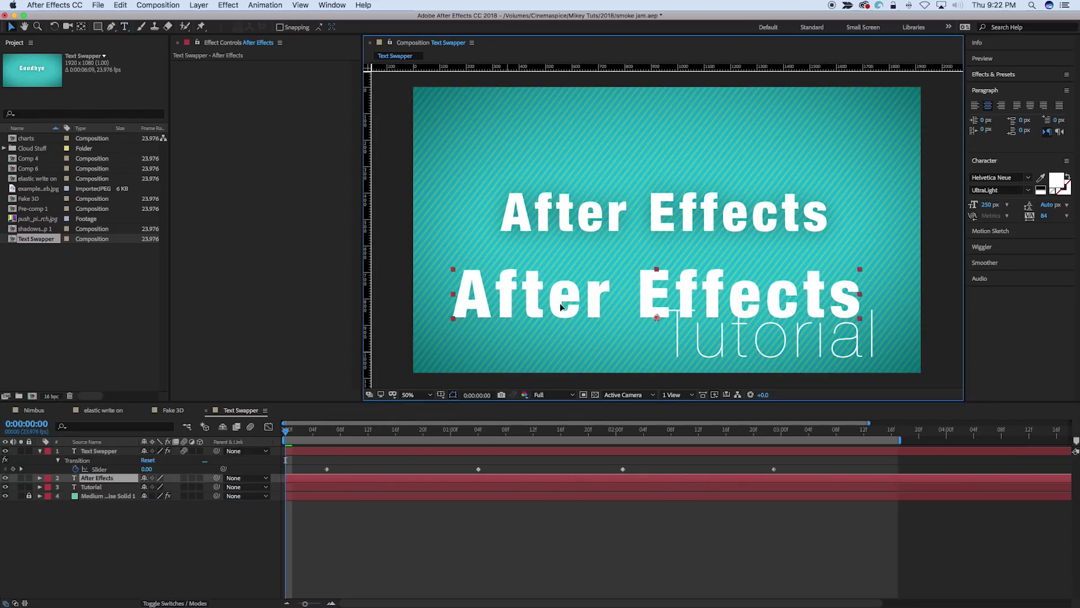
{"action": "left_click_drag", "start_coordinate": [860, 269], "coordinate": [736, 292]}
{"action": "left_click_drag", "start_coordinate": [639, 309], "coordinate": [531, 308]}
Set the Tutorial text to Condensed Black, move it up-left and shrink it.
{"action": "left_click_drag", "start_coordinate": [777, 338], "coordinate": [757, 319]}
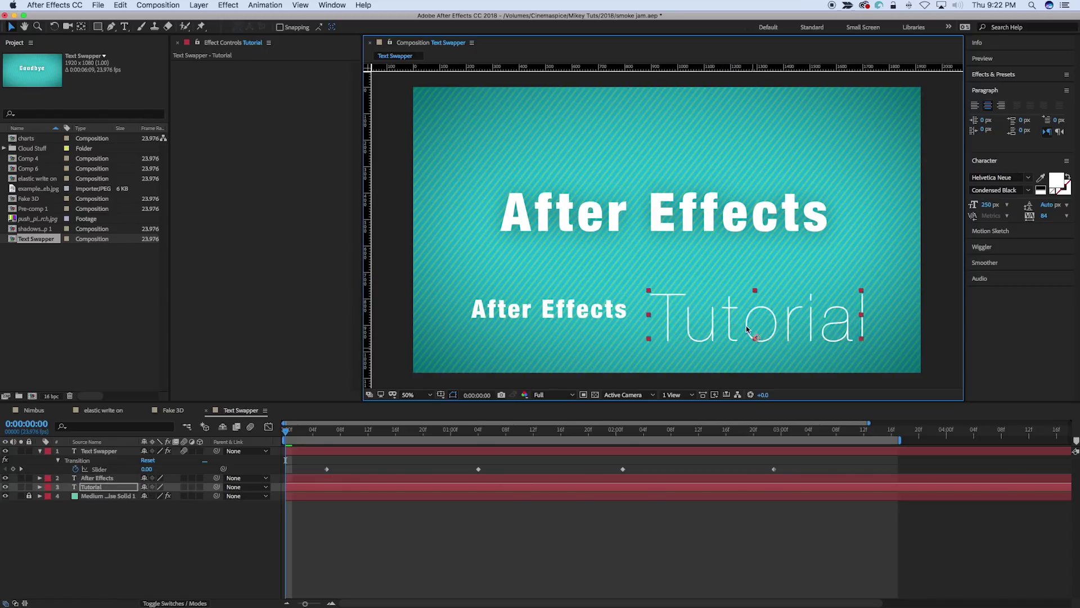
{"action": "left_click", "coordinate": [1007, 190]}
{"action": "left_click", "coordinate": [1013, 212]}
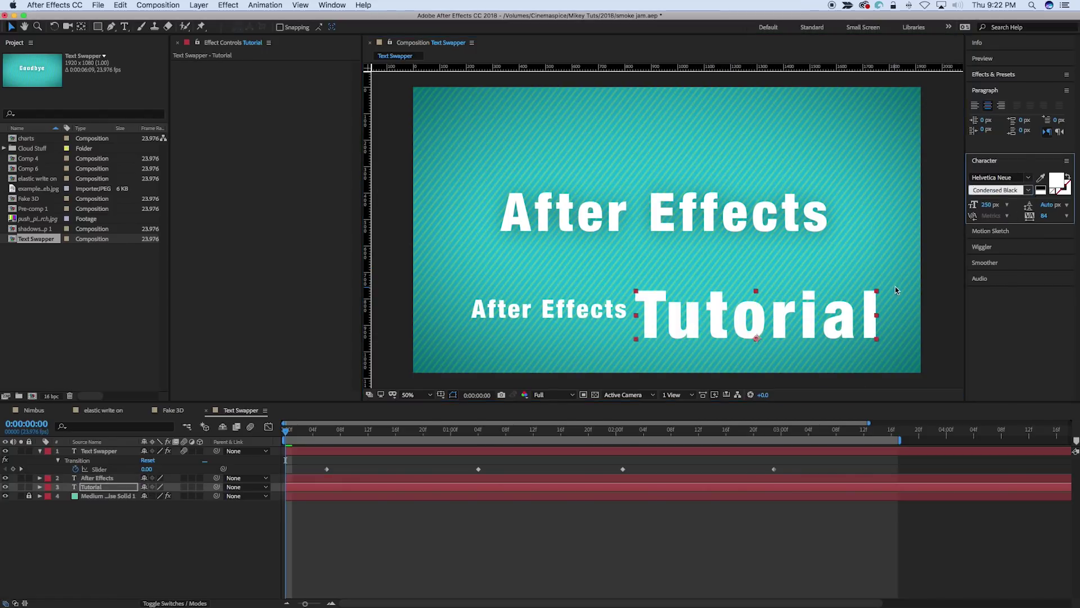
{"action": "left_click", "coordinate": [882, 294]}
{"action": "left_click", "coordinate": [810, 307]}
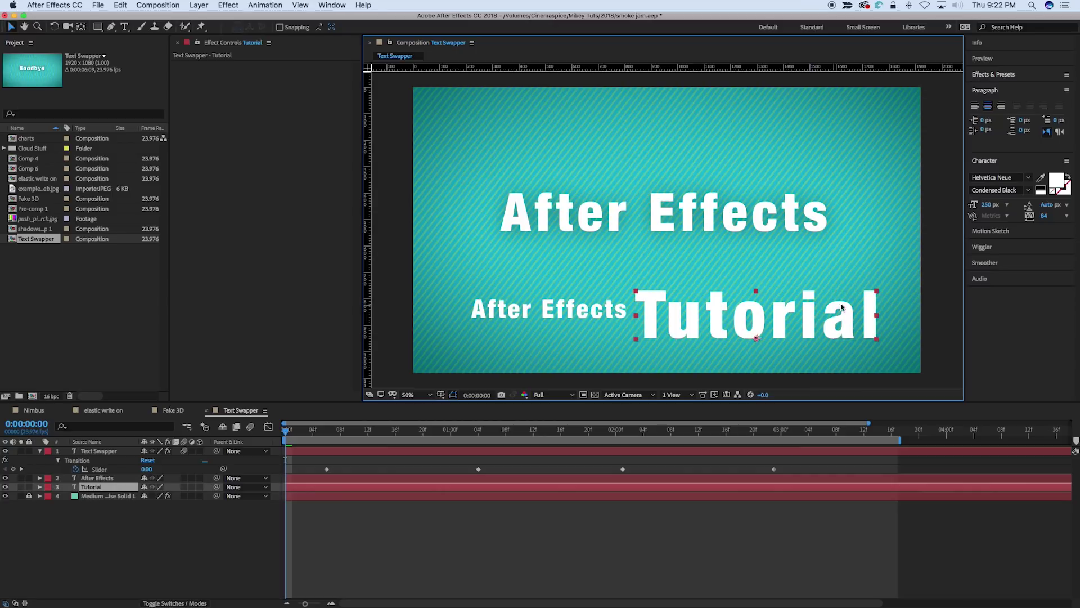
{"action": "left_click_drag", "start_coordinate": [877, 293], "coordinate": [798, 318]}
Line up After Effects and Tutorial side by side in one row and preview.
{"action": "left_click", "coordinate": [607, 318]}
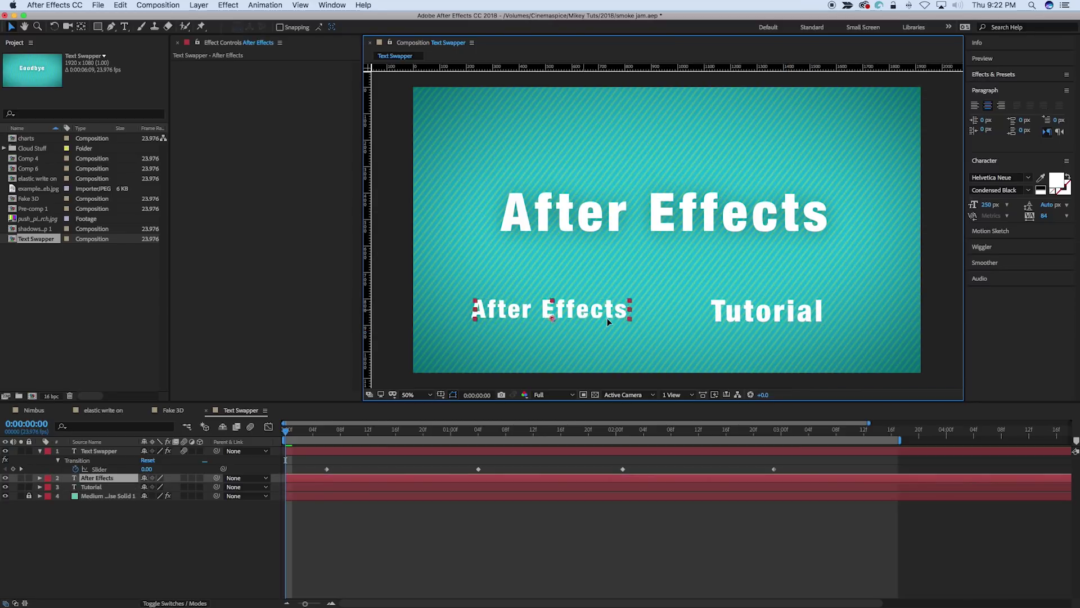
{"action": "left_click_drag", "start_coordinate": [606, 319], "coordinate": [630, 329]}
{"action": "left_click_drag", "start_coordinate": [724, 319], "coordinate": [726, 329]}
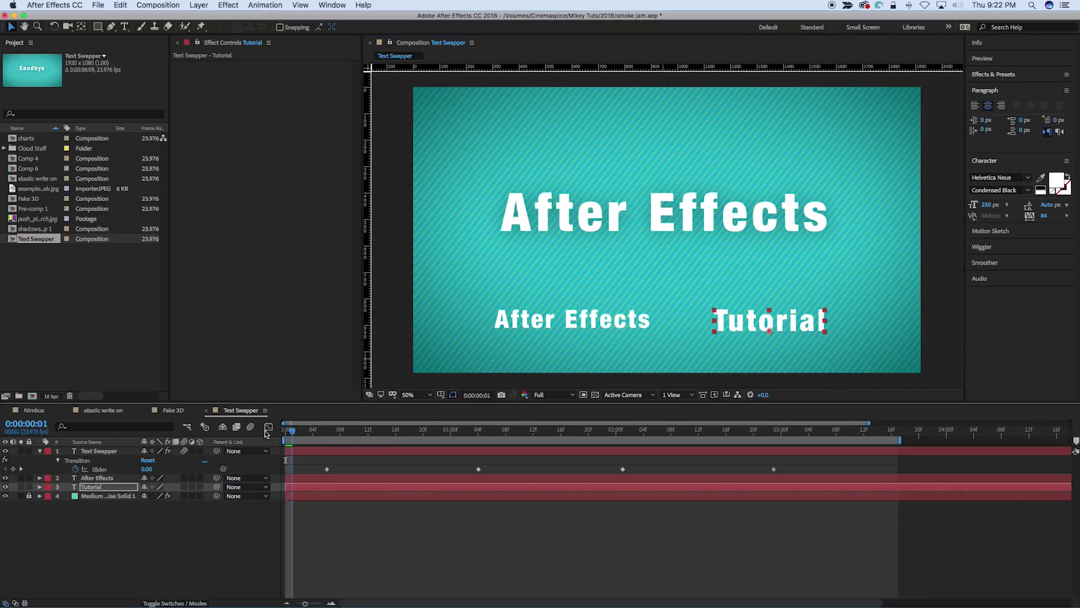
{"action": "key", "text": "space"}
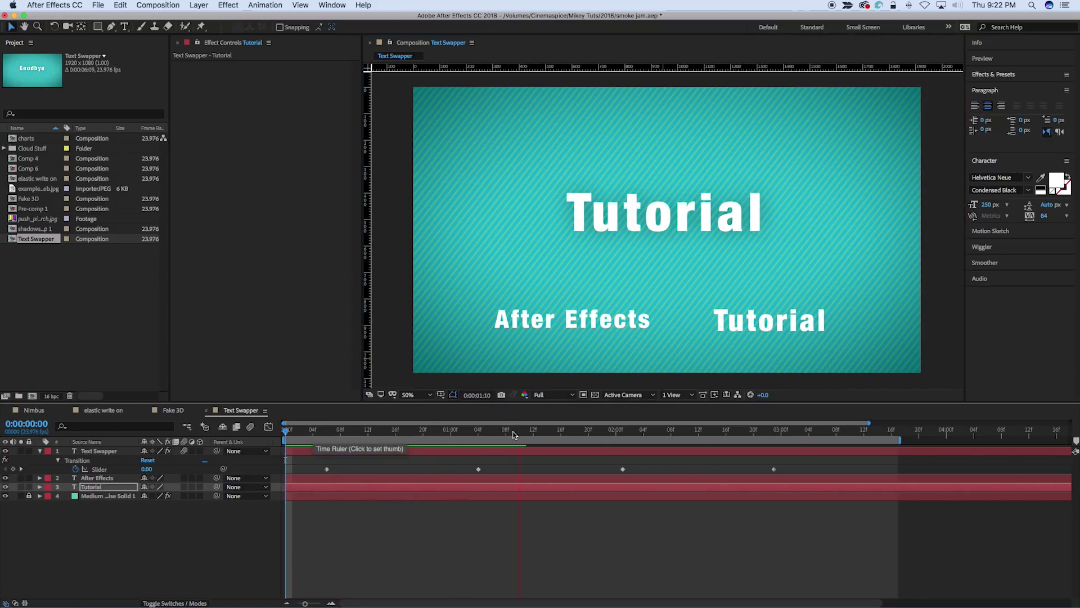
Retype the Tutorial text as 'Is Rad' and preview the swap from the start.
{"action": "left_click", "coordinate": [738, 330]}
{"action": "double_click", "coordinate": [756, 325]}
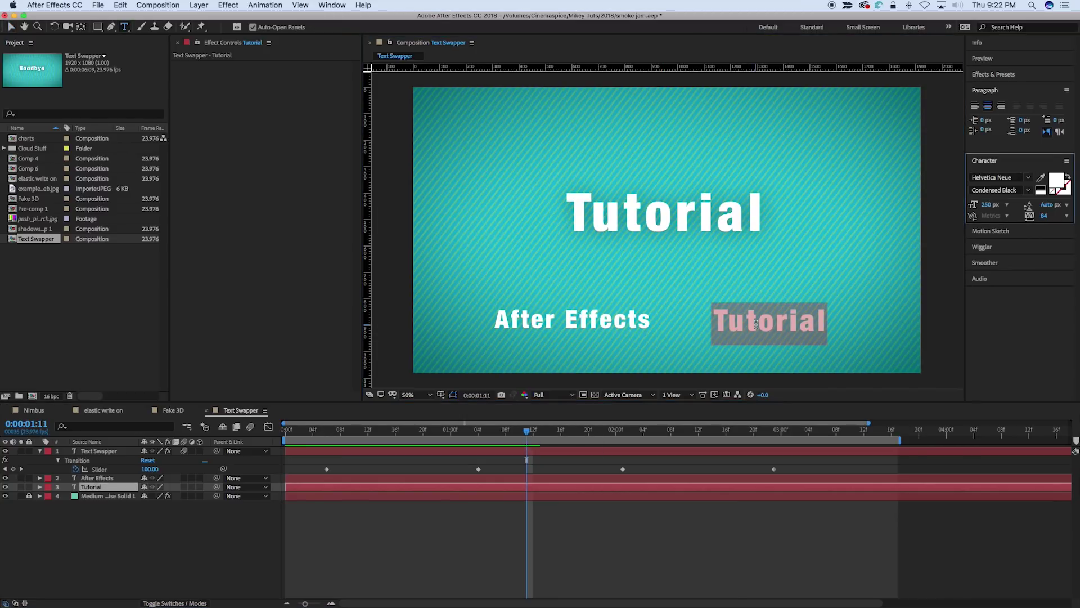
{"action": "type", "text": "S"}
{"action": "key", "text": "BackSpace"}
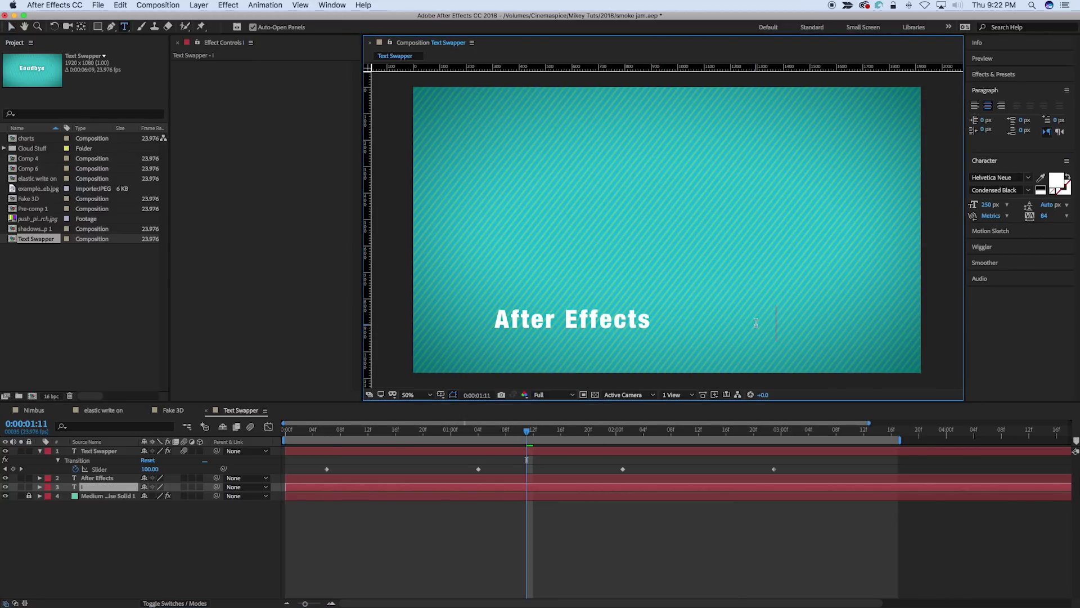
{"action": "type", "text": "Is Rad"}
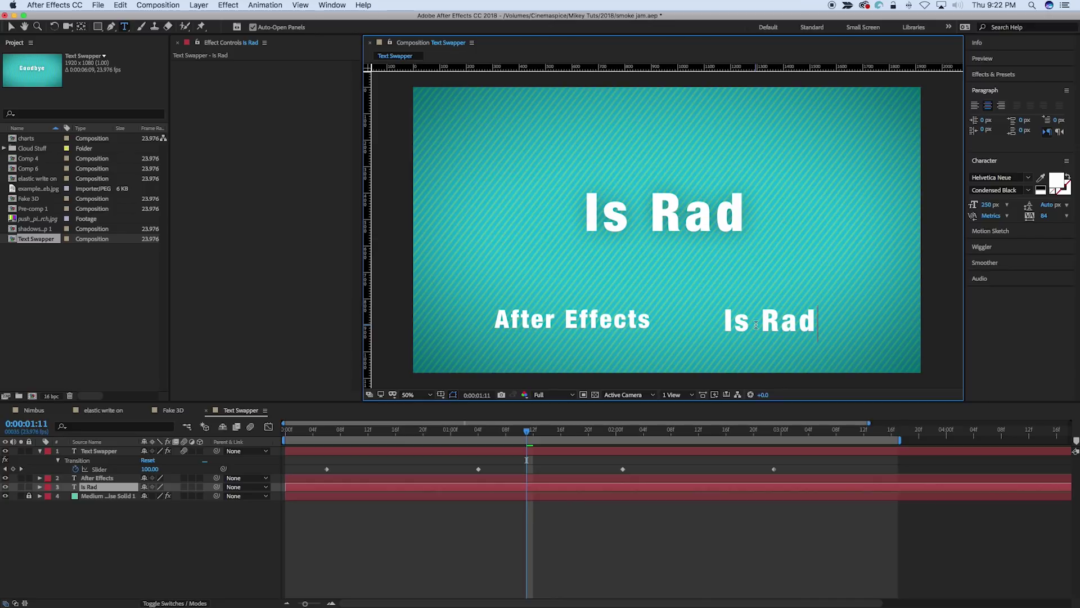
{"action": "left_click_drag", "start_coordinate": [411, 432], "coordinate": [279, 433]}
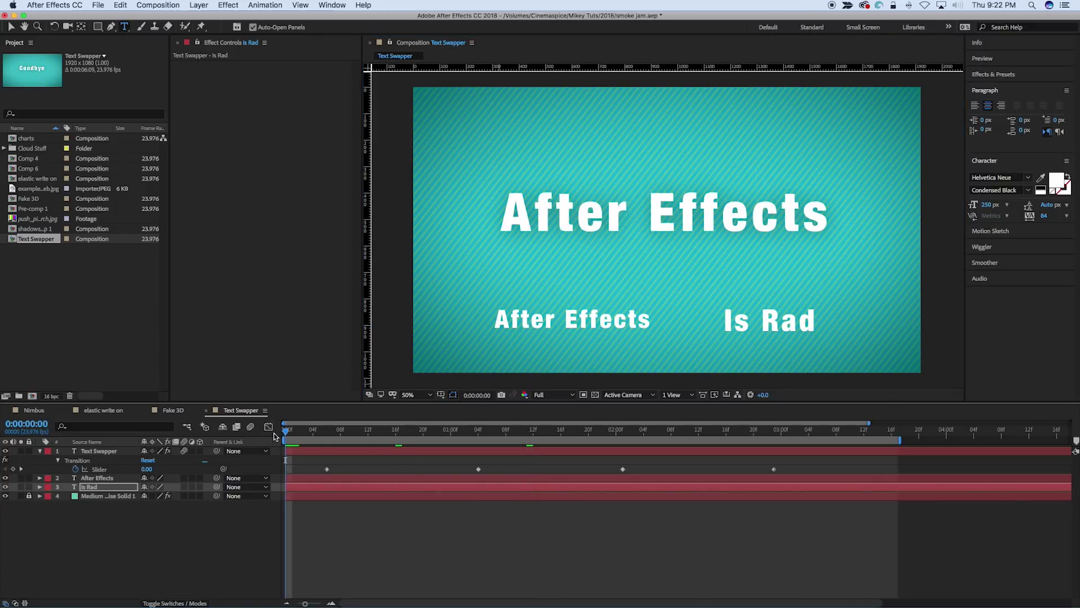
{"action": "key", "text": "space"}
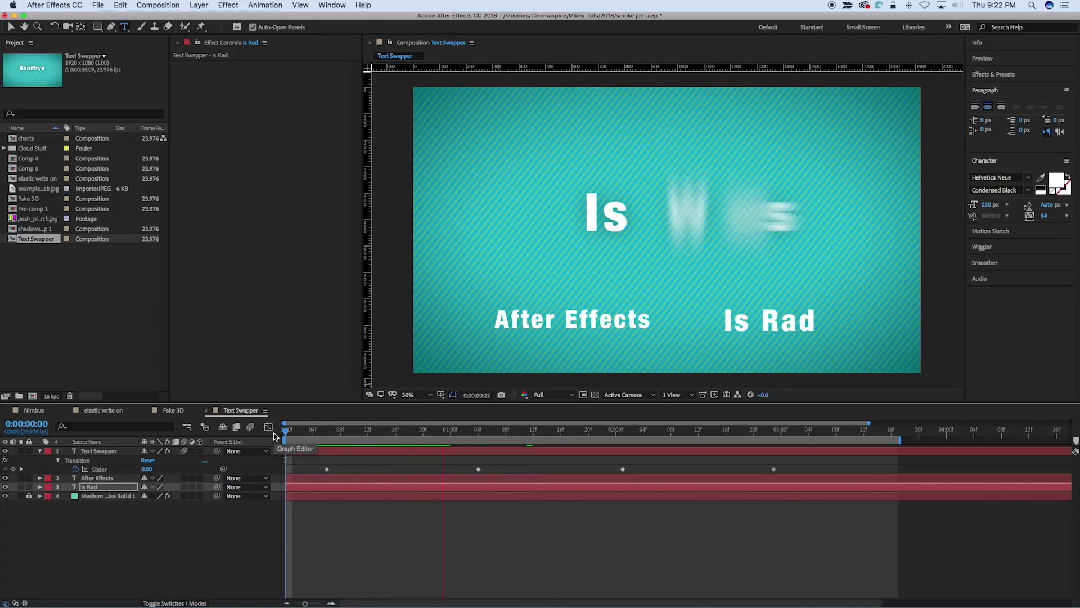
{"action": "key", "text": "space"}
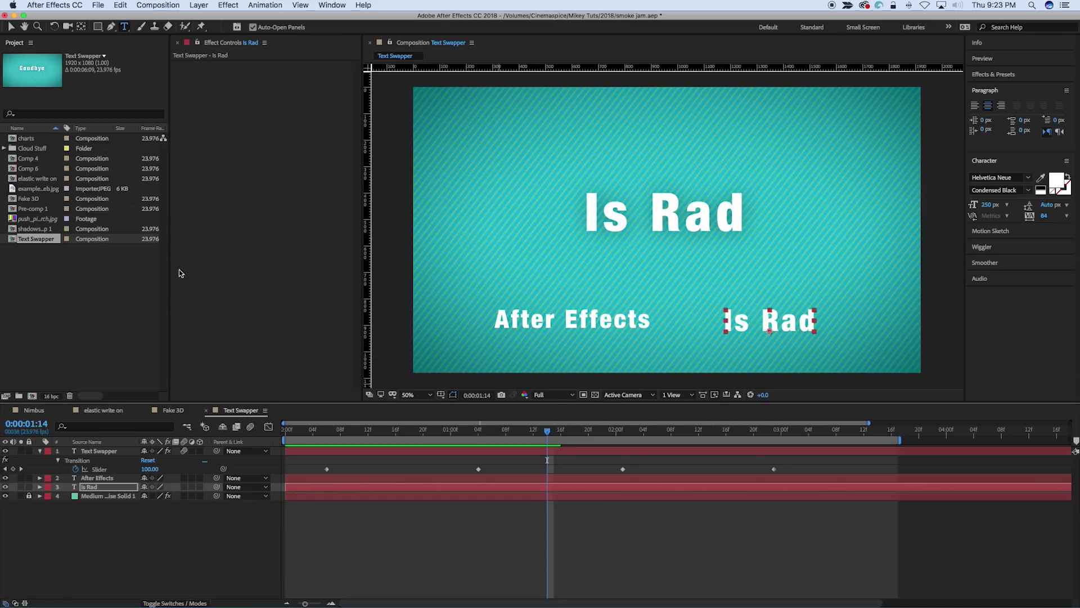
Inspect Text Swapper's Text > Animator 1 properties, then select the turquoise solid.
{"action": "left_click_drag", "start_coordinate": [170, 265], "coordinate": [45, 266]}
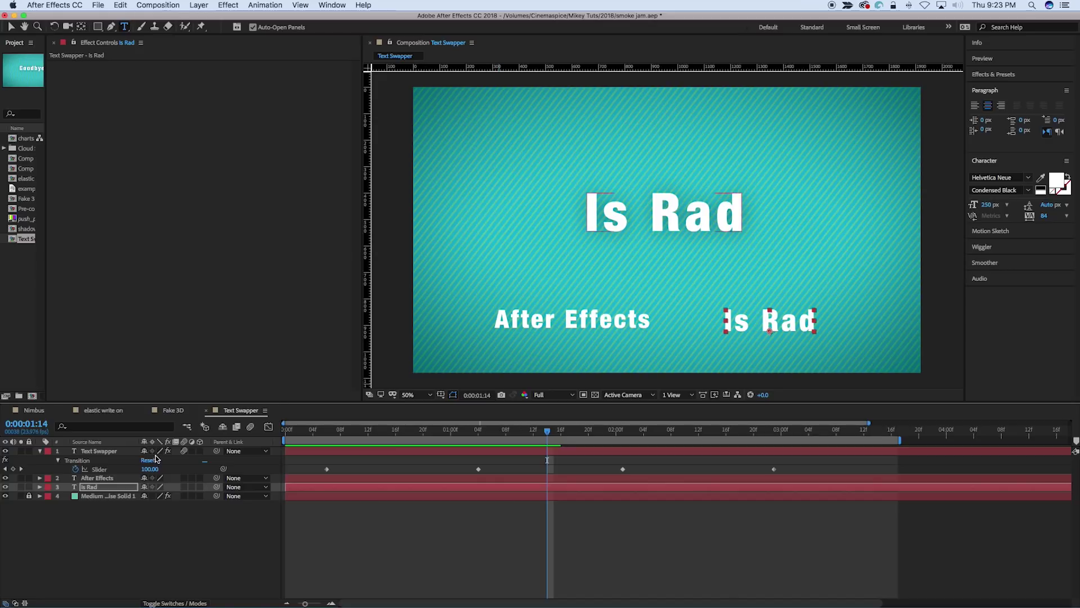
{"action": "left_click", "coordinate": [40, 452]}
{"action": "left_click", "coordinate": [40, 452]}
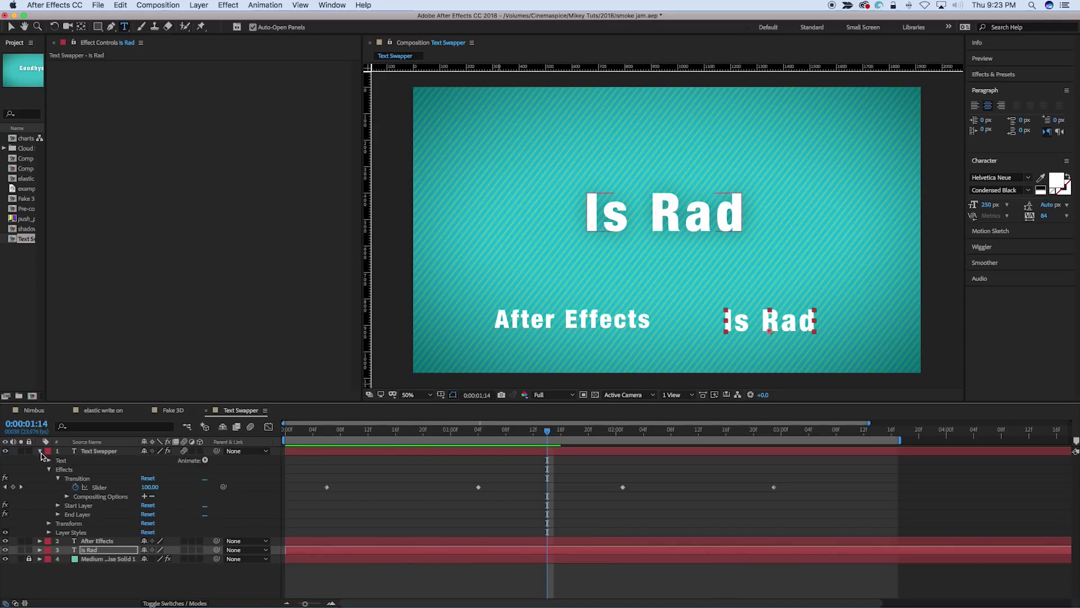
{"action": "left_click", "coordinate": [49, 469]}
{"action": "left_click", "coordinate": [49, 461]}
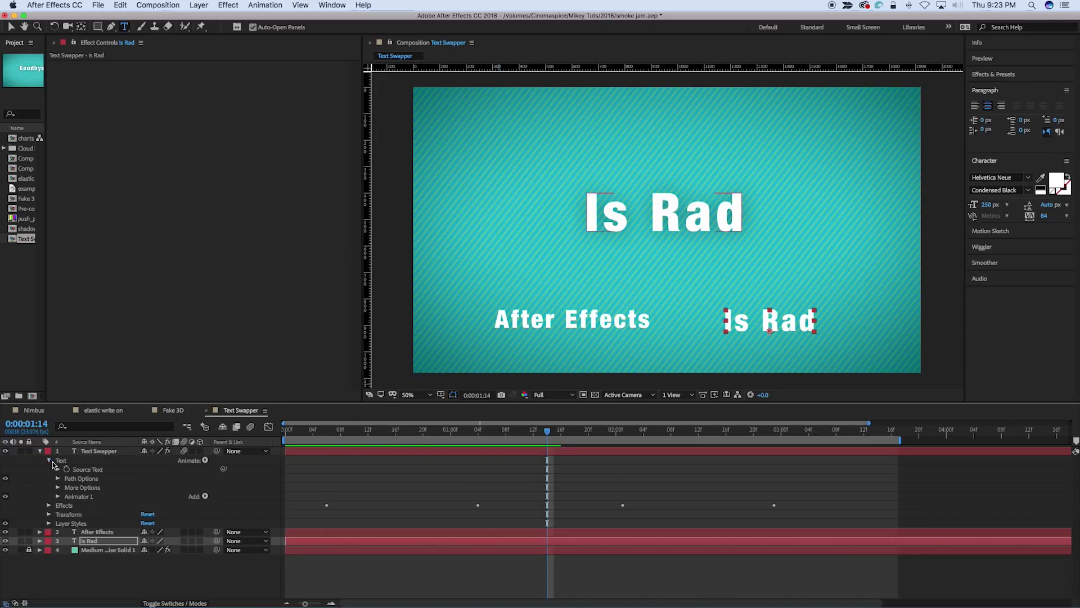
{"action": "left_click", "coordinate": [58, 496]}
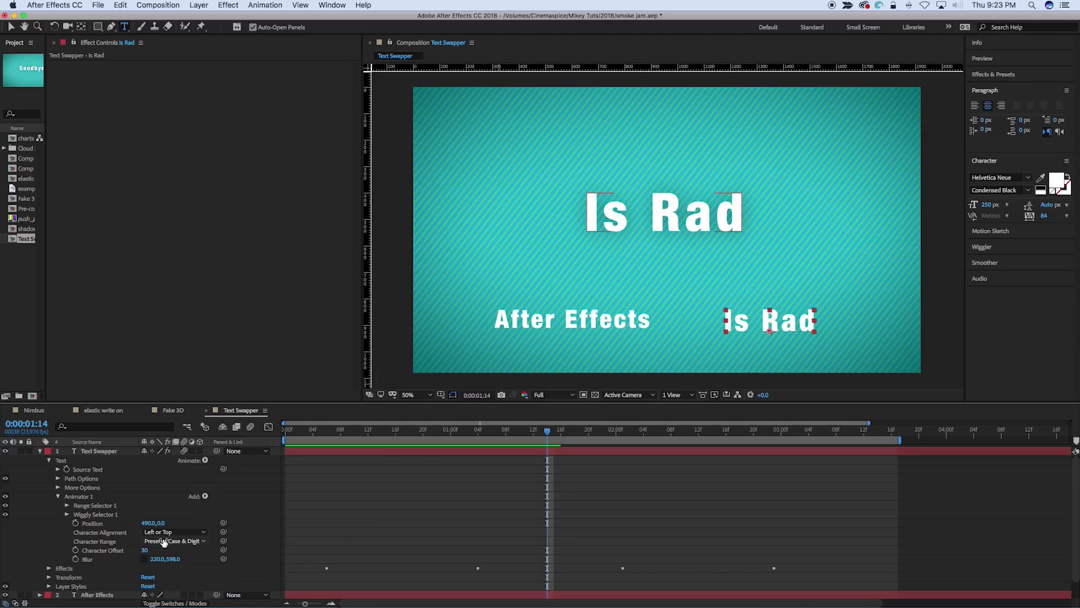
{"action": "left_click", "coordinate": [57, 497]}
{"action": "left_click", "coordinate": [49, 461]}
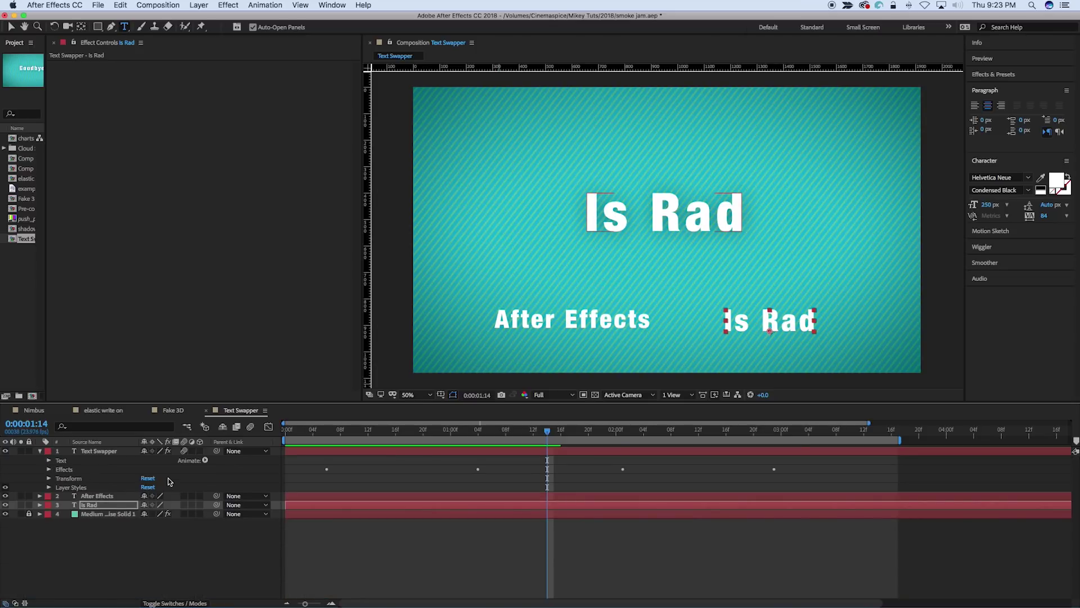
{"action": "left_click", "coordinate": [95, 514]}
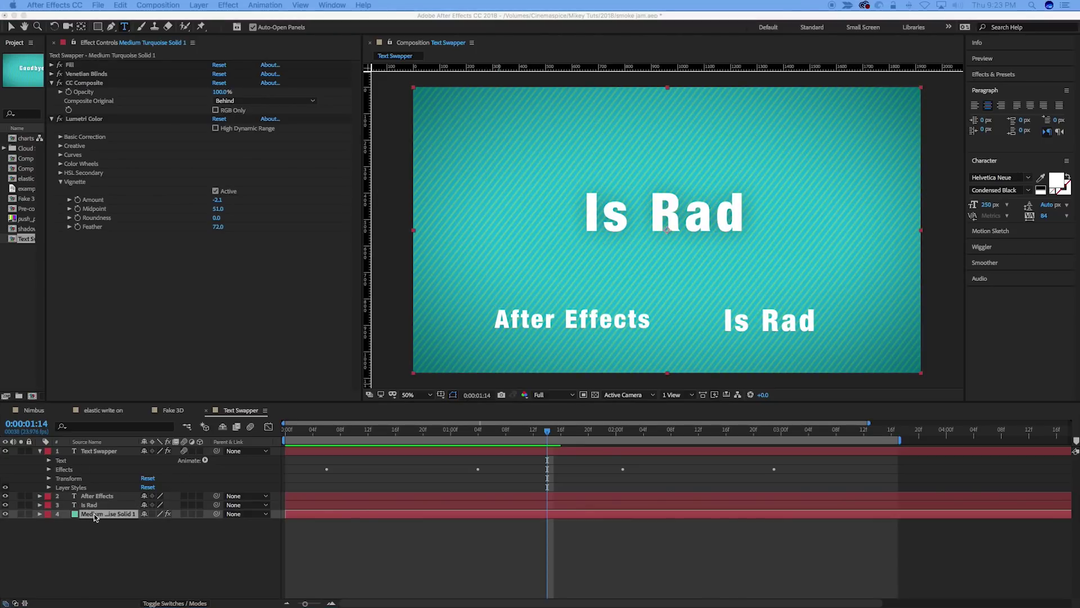
Create Comp 7 with the pasted turquoise solid, trimmed to a five-second work area.
{"action": "key", "text": "super+n"}
{"action": "key", "text": "super+v"}
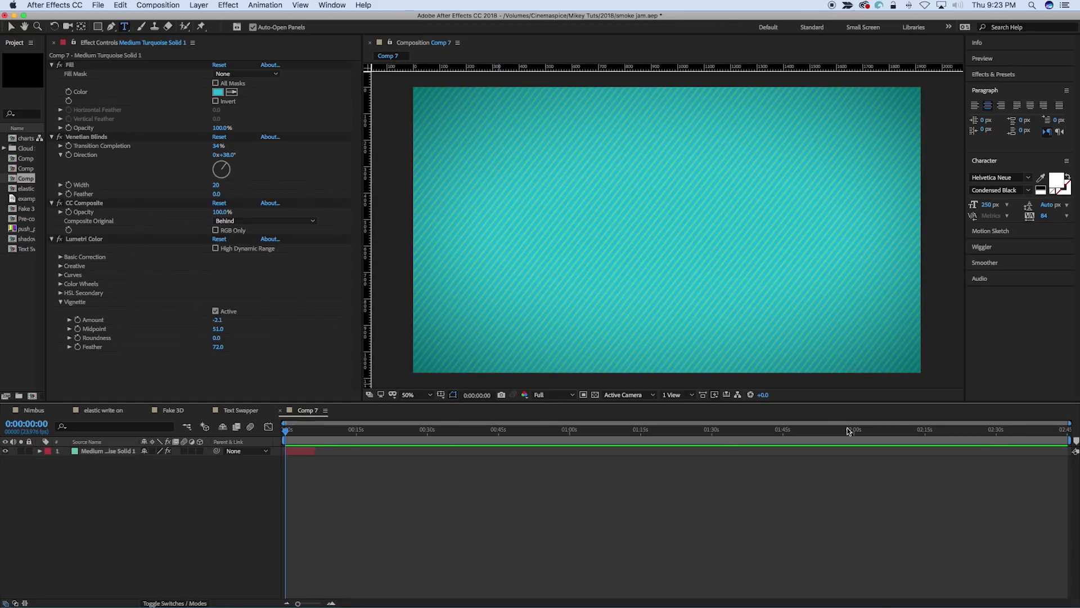
{"action": "left_click_drag", "start_coordinate": [1065, 442], "coordinate": [317, 439]}
{"action": "right_click", "coordinate": [307, 440]}
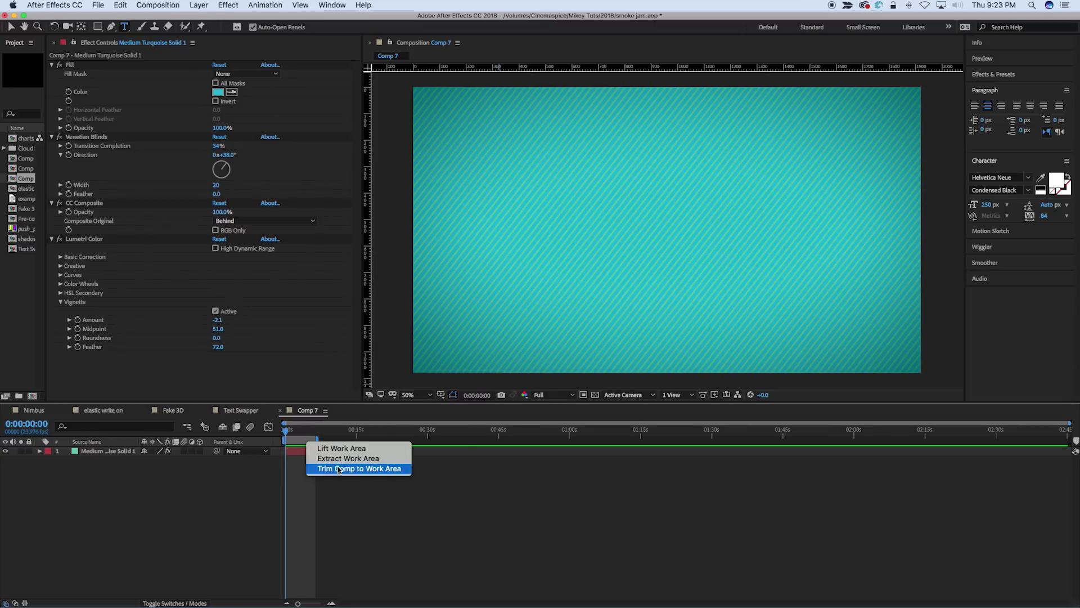
{"action": "left_click", "coordinate": [355, 467]}
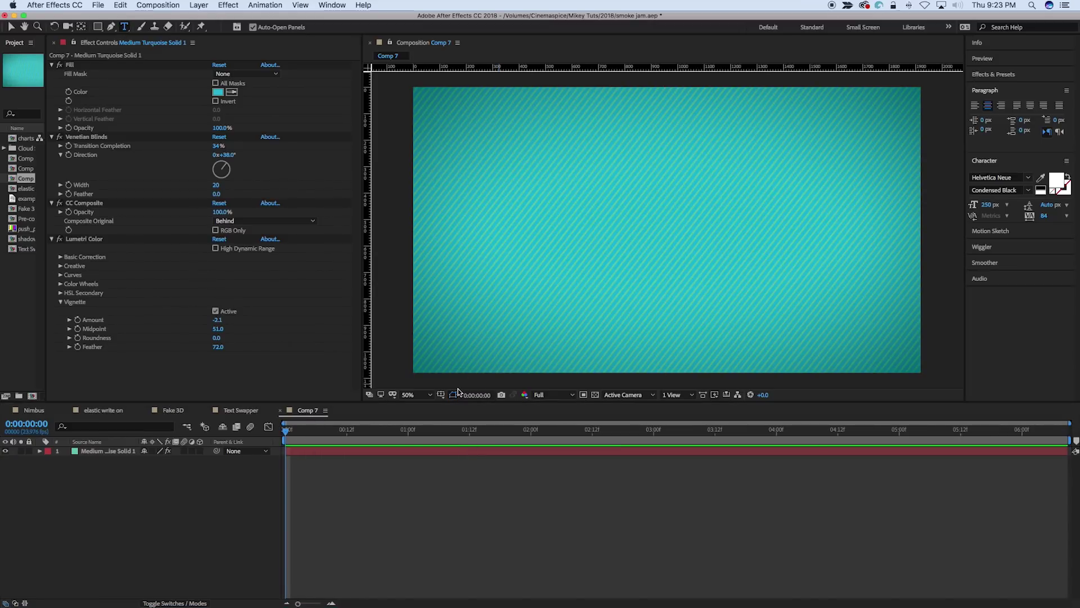
Add a 'Text Swap' text layer and centre it horizontally and vertically in the comp.
{"action": "left_click", "coordinate": [555, 195]}
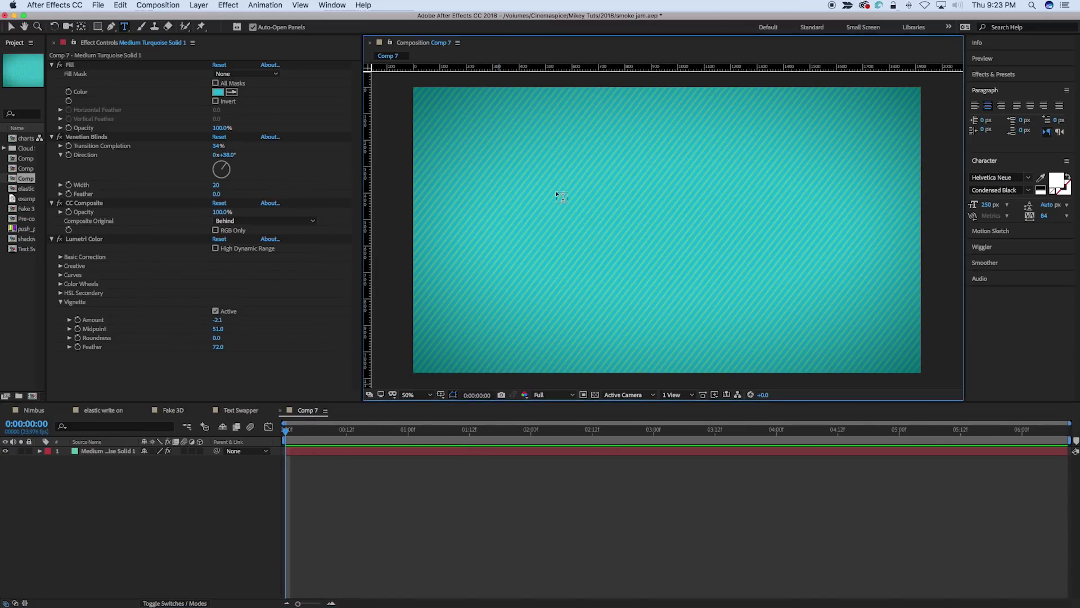
{"action": "type", "text": "Text Swap"}
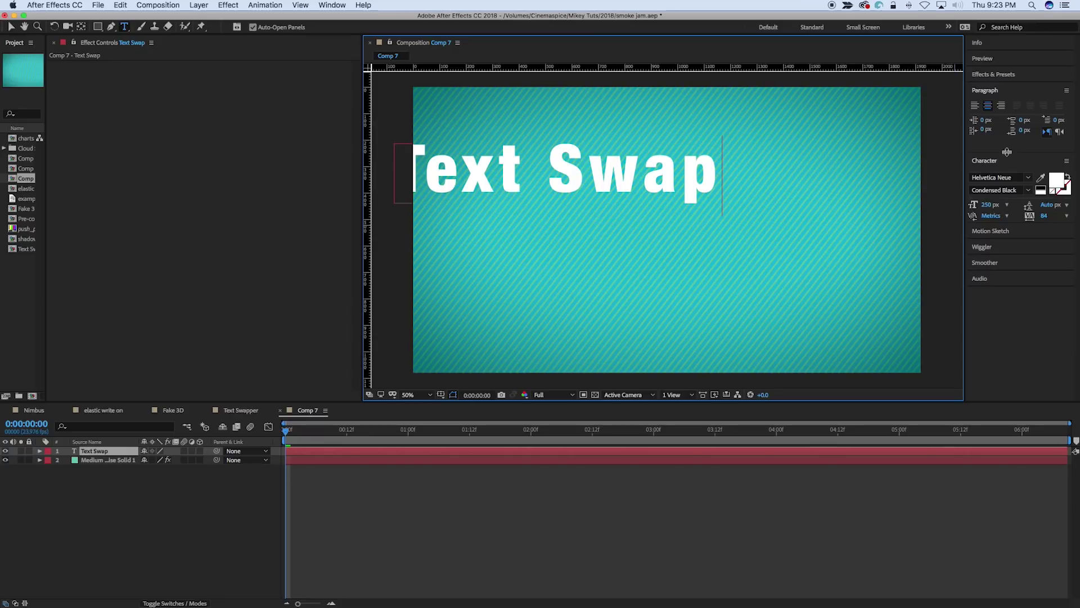
{"action": "left_click", "coordinate": [1000, 220]}
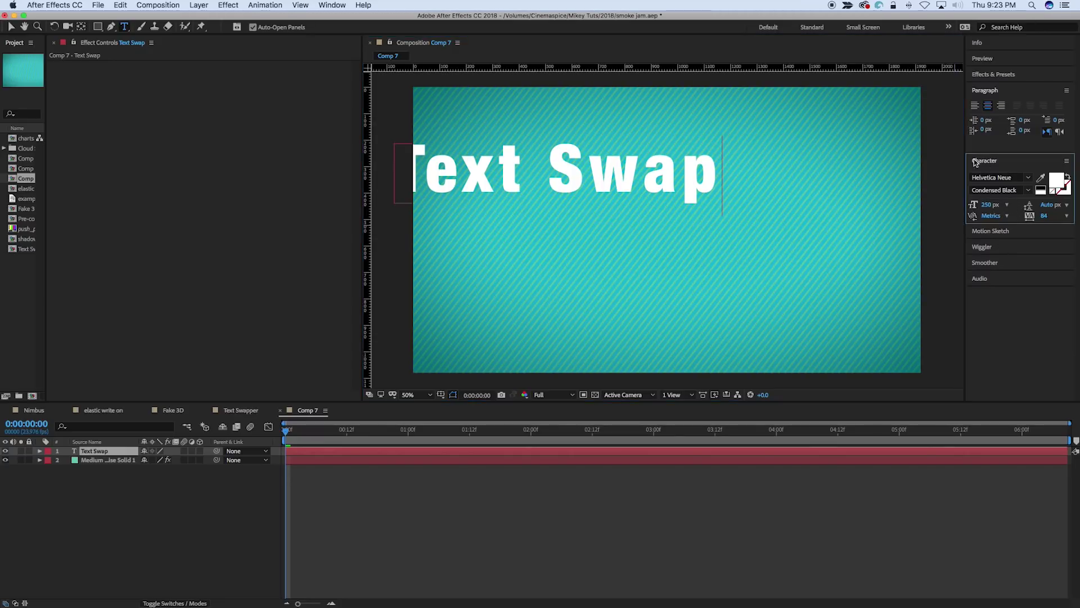
{"action": "left_click", "coordinate": [333, 6]}
{"action": "left_click", "coordinate": [360, 77]}
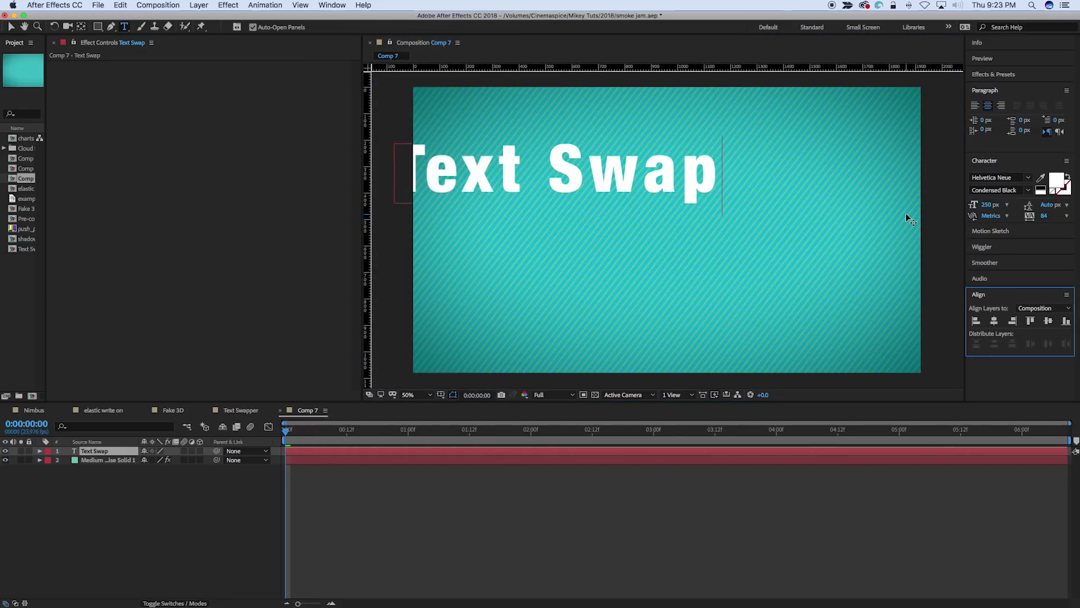
{"action": "left_click", "coordinate": [994, 320]}
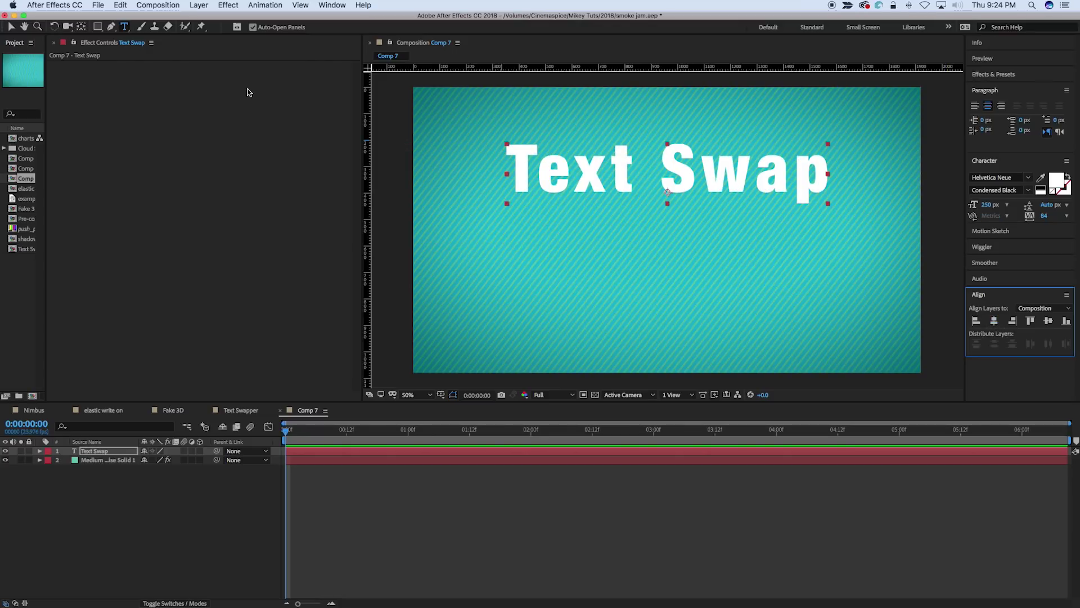
{"action": "left_click", "coordinate": [1048, 321]}
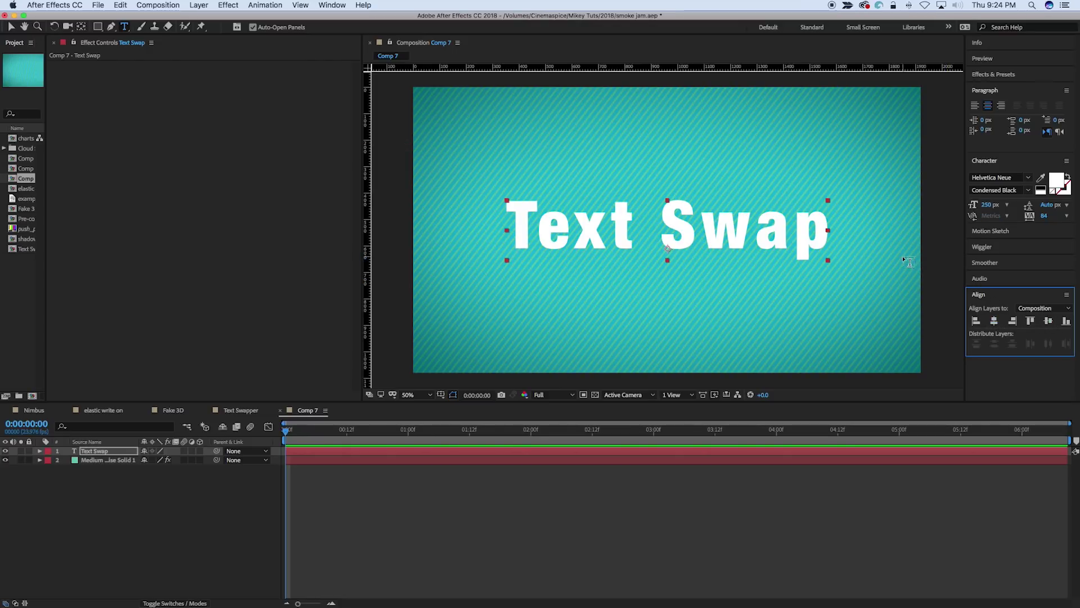
Create a small 'layer start' text layer in the lower left of the frame.
{"action": "key", "text": "v"}
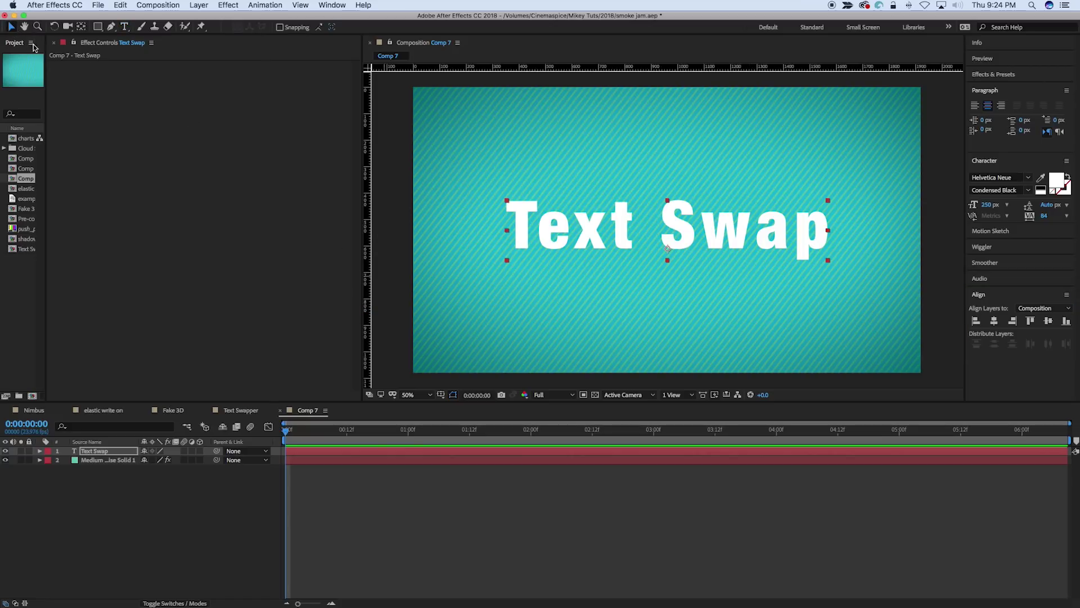
{"action": "left_click", "coordinate": [478, 483]}
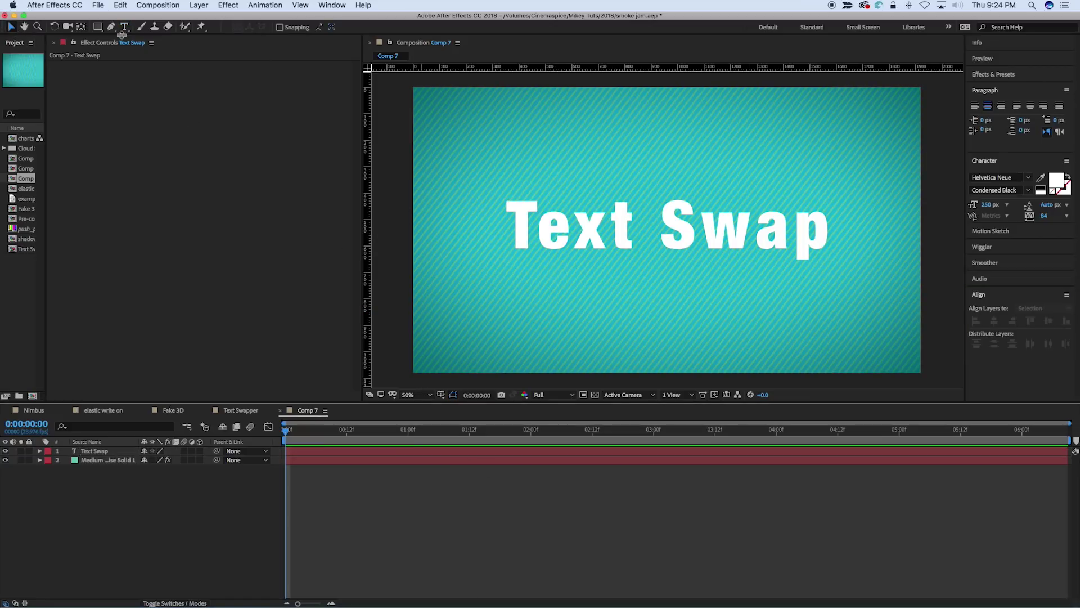
{"action": "key", "text": "super+t"}
{"action": "left_click", "coordinate": [481, 316]}
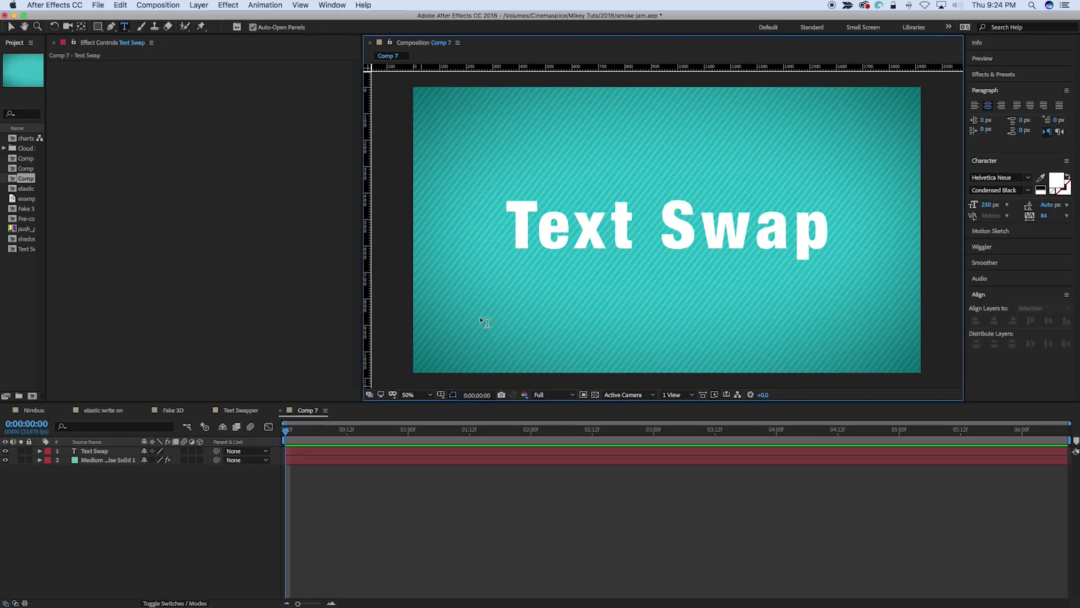
{"action": "type", "text": "layer 1"}
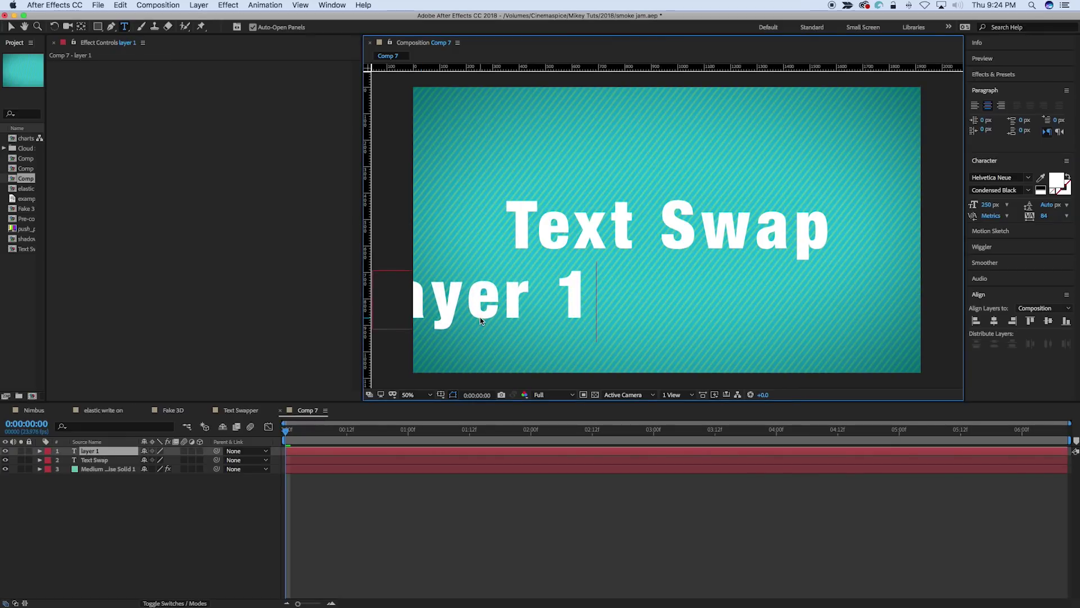
{"action": "key", "text": "BackSpace"}
{"action": "type", "text": "start"}
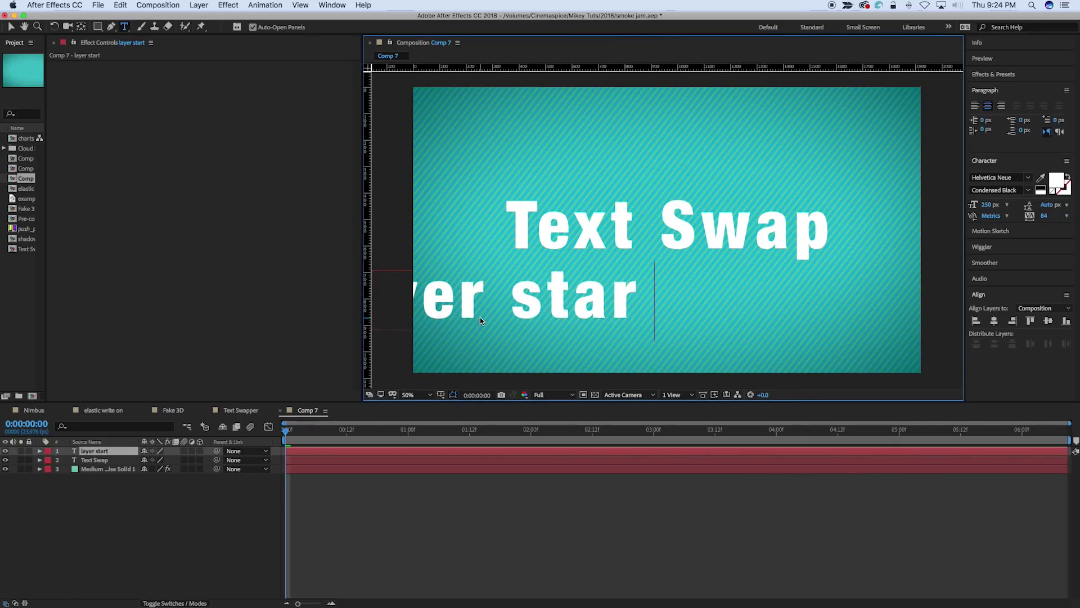
{"action": "left_click", "coordinate": [11, 27]}
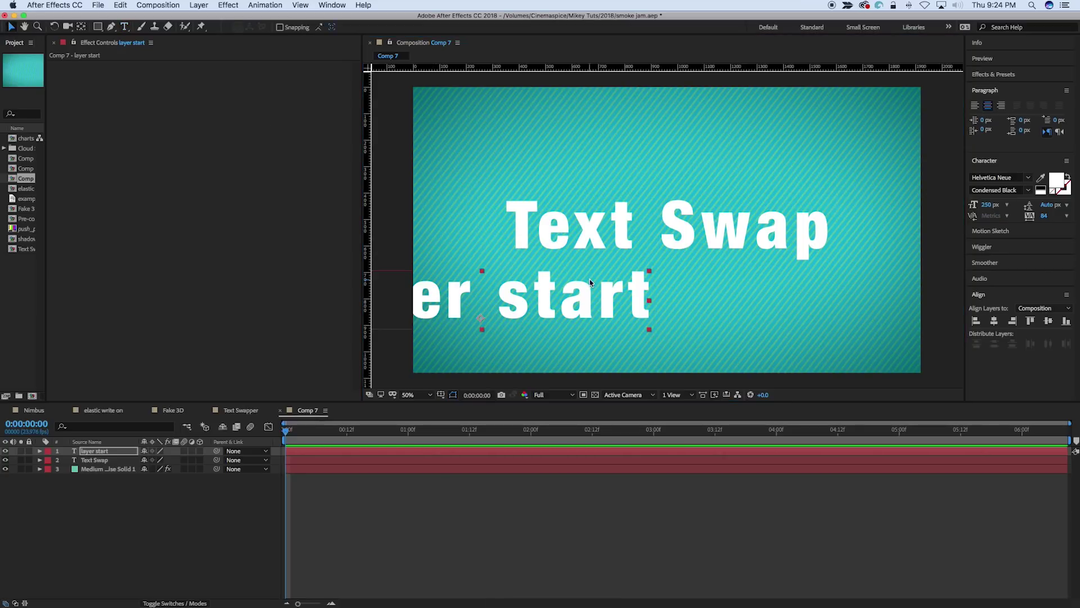
{"action": "left_click_drag", "start_coordinate": [648, 276], "coordinate": [582, 344]}
Duplicate it as 'layer end' and move both layers below the turquoise solid.
{"action": "key", "text": "ctrl+d"}
{"action": "double_click", "coordinate": [581, 343]}
{"action": "type", "text": "layer end"}
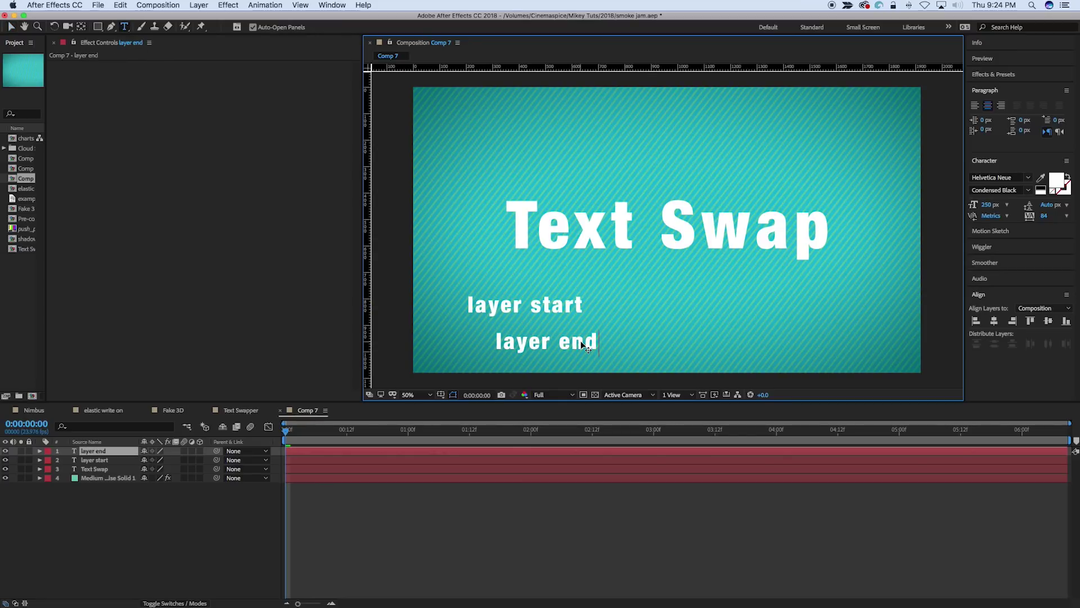
{"action": "left_click", "coordinate": [250, 503]}
{"action": "left_click", "coordinate": [107, 460]}
{"action": "left_click", "coordinate": [107, 454], "text": "shift"}
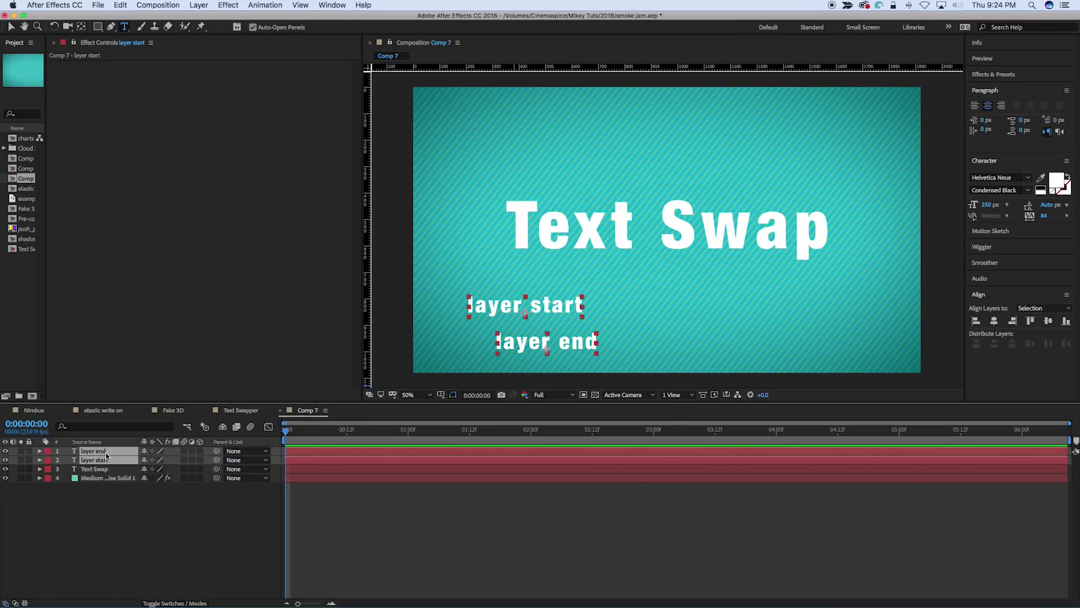
{"action": "left_click_drag", "start_coordinate": [108, 462], "coordinate": [107, 492]}
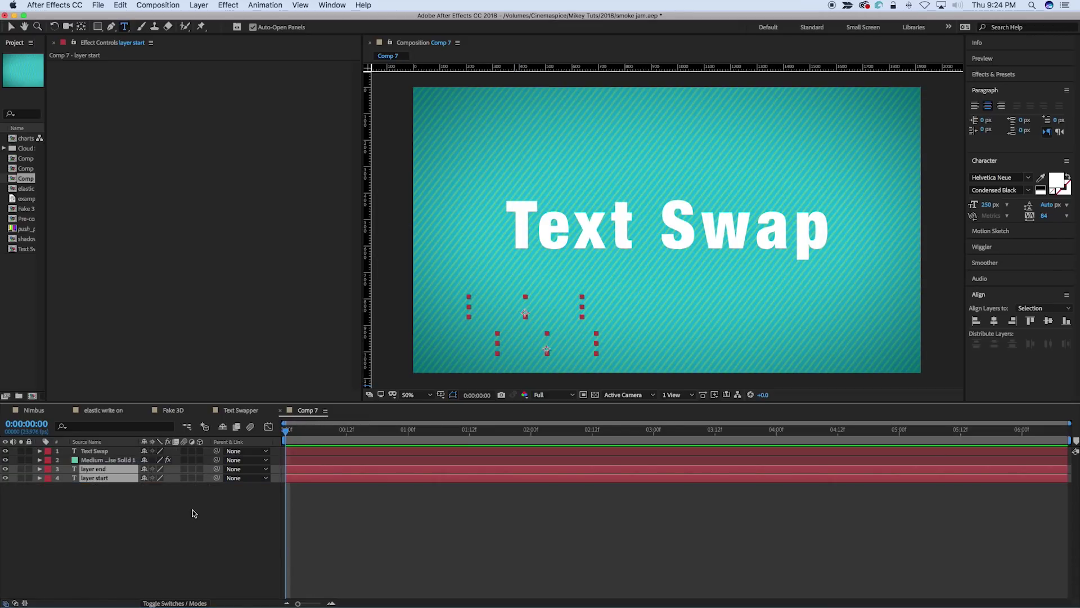
Add Expression Controls Slider Control and a Layer Control, duplicated once, to Text Swap.
{"action": "left_click", "coordinate": [104, 451]}
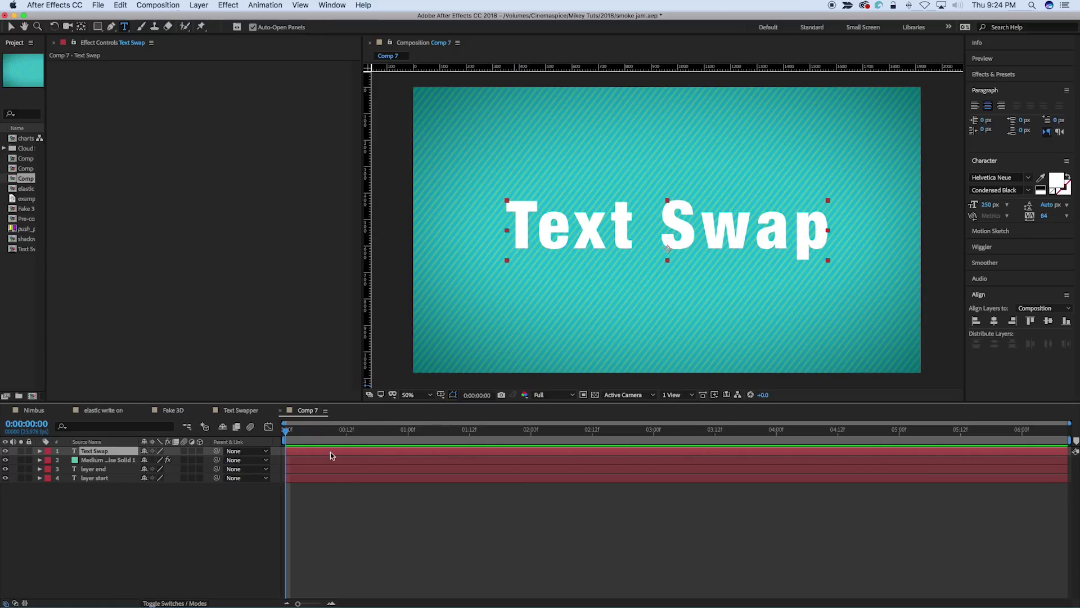
{"action": "left_click", "coordinate": [228, 5]}
{"action": "mouse_move", "coordinate": [254, 147]}
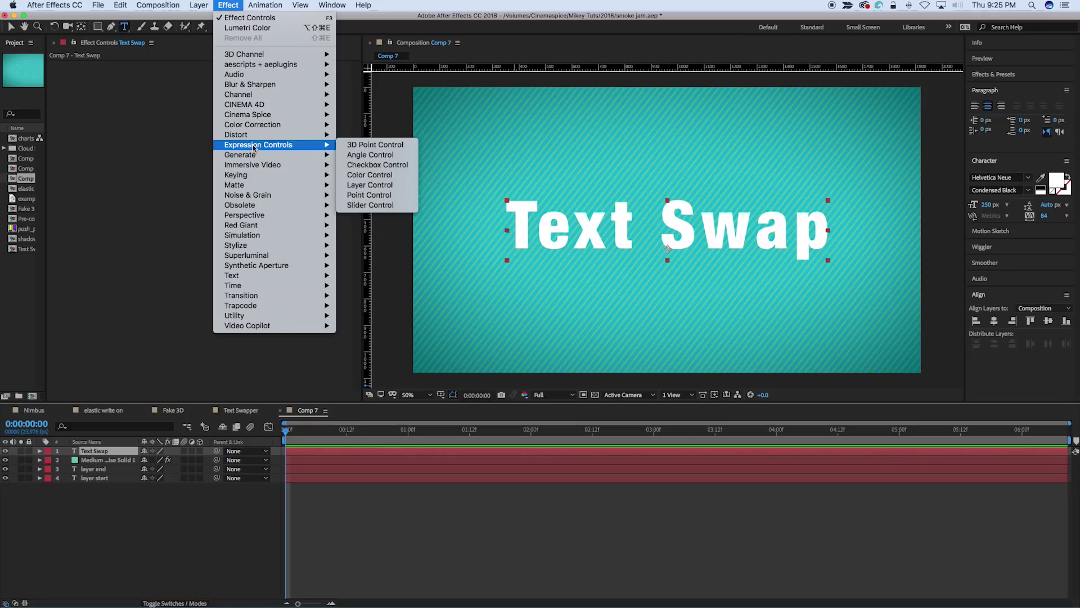
{"action": "left_click", "coordinate": [370, 205]}
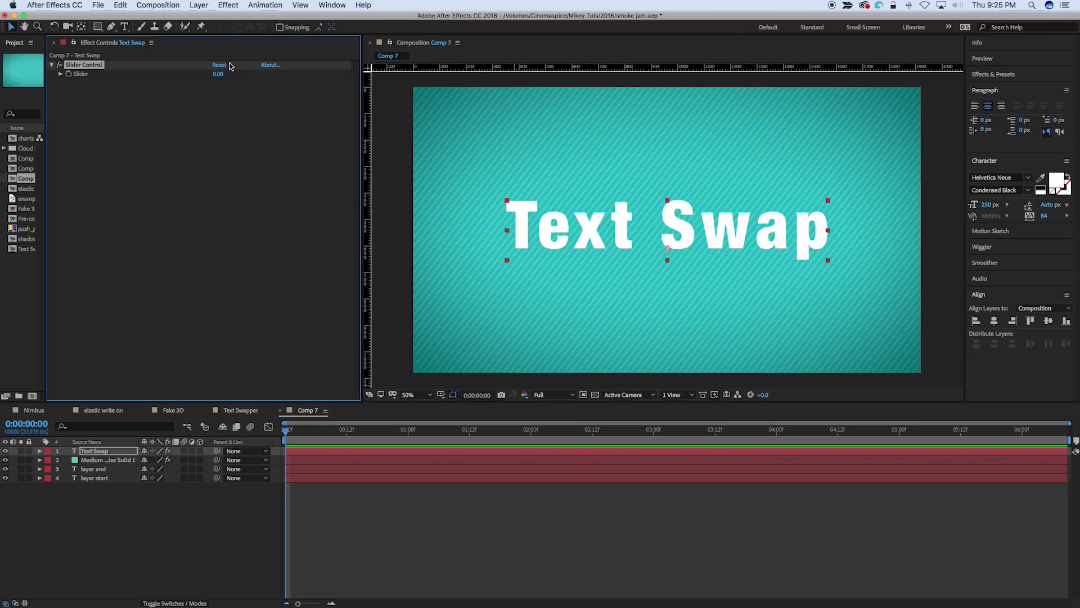
{"action": "left_click", "coordinate": [228, 5]}
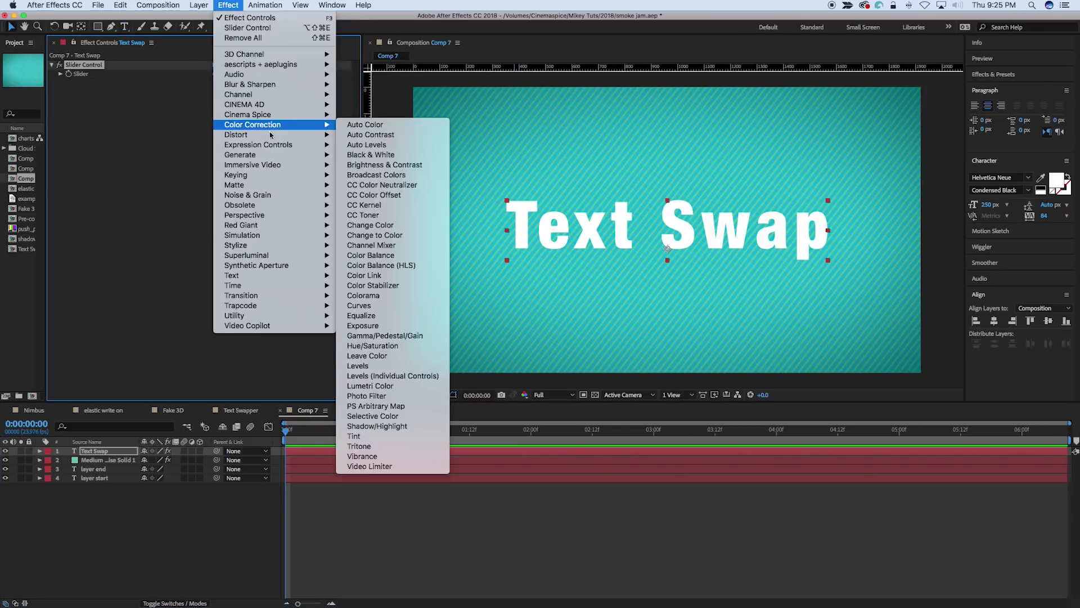
{"action": "mouse_move", "coordinate": [273, 146]}
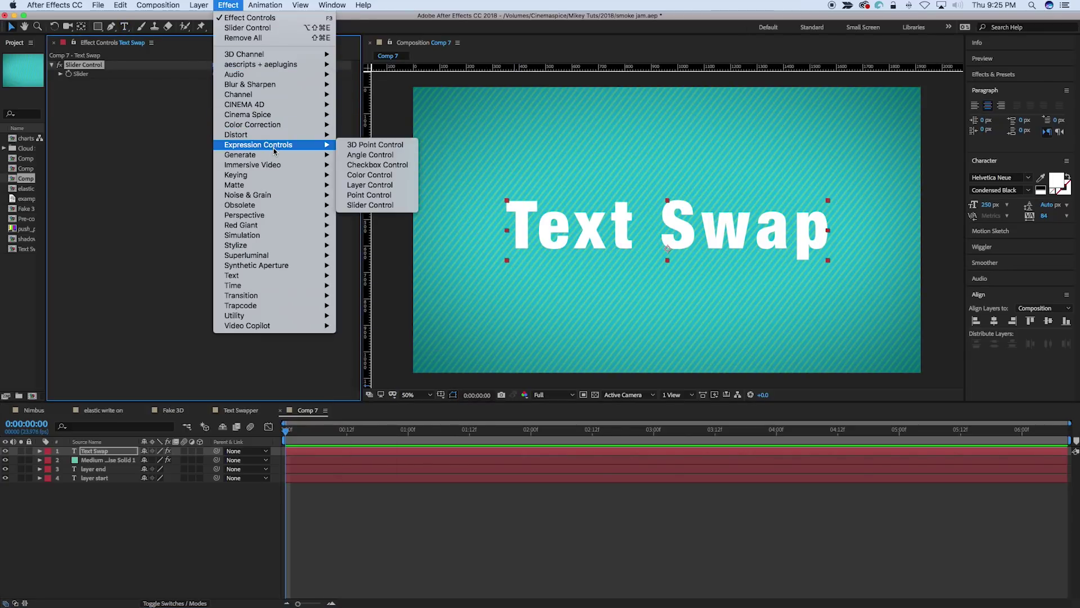
{"action": "left_click", "coordinate": [381, 190]}
{"action": "key", "text": "super+d"}
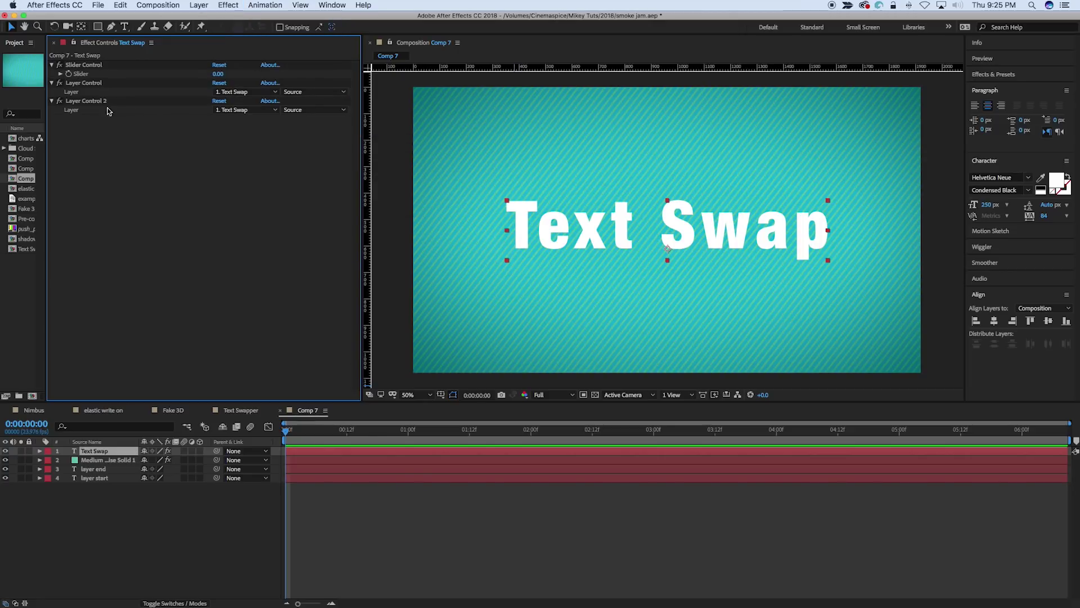
Rename the slider Transition and the layer controls Start Layer and End Layer.
{"action": "left_click", "coordinate": [101, 92]}
{"action": "left_click", "coordinate": [89, 67]}
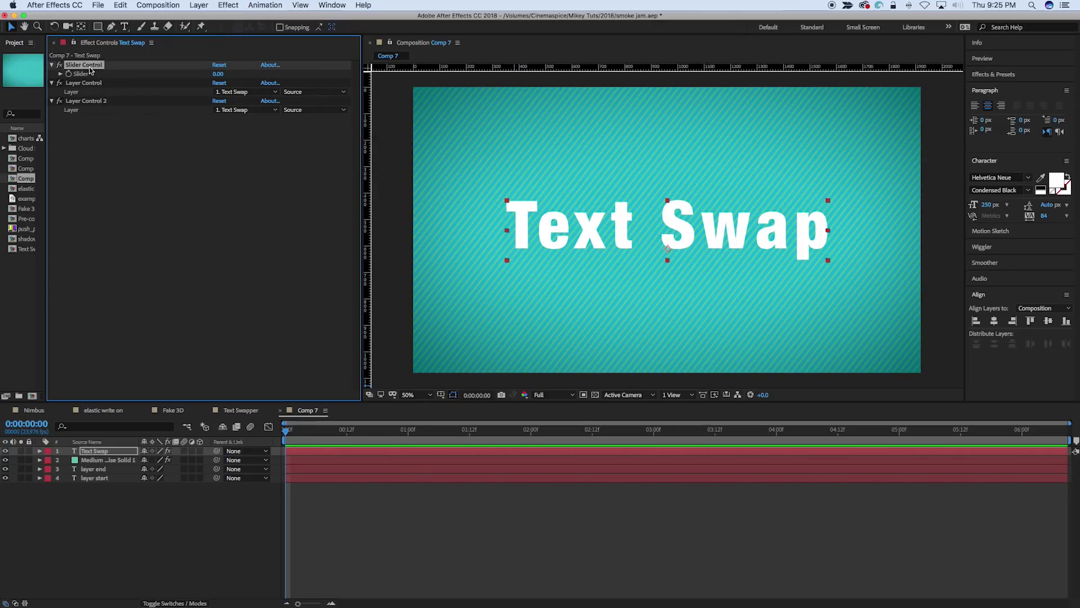
{"action": "key", "text": "Return"}
{"action": "type", "text": "Transition"}
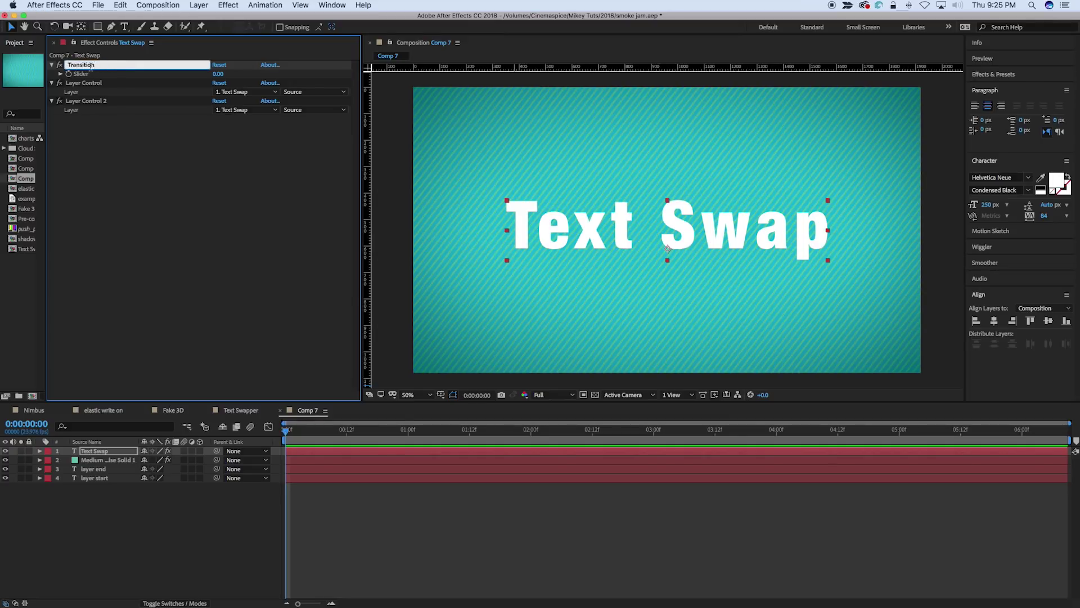
{"action": "key", "text": "Return"}
{"action": "left_click", "coordinate": [90, 84]}
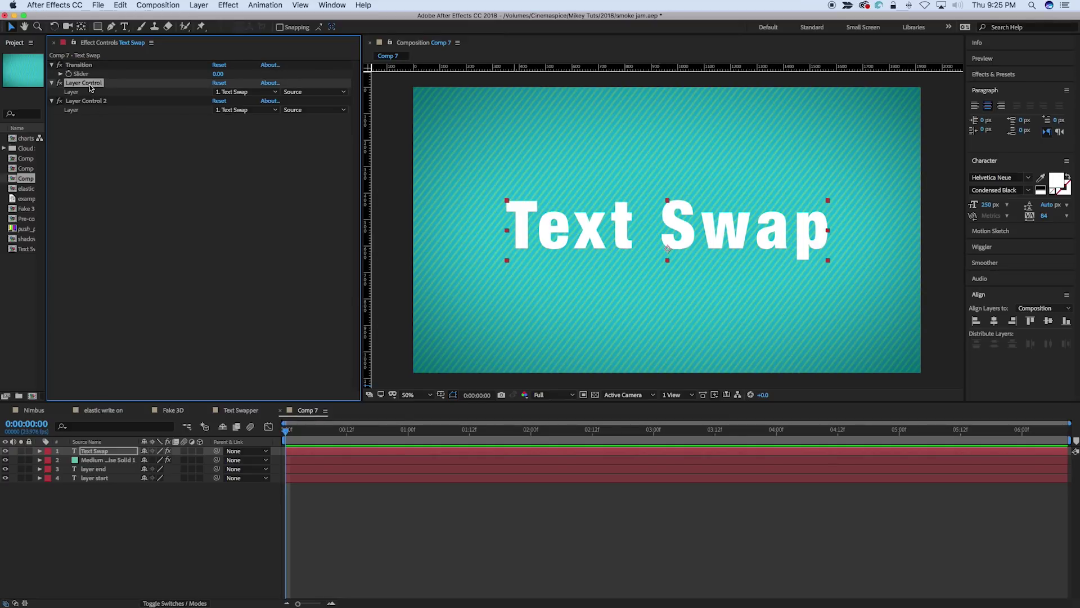
{"action": "key", "text": "Return"}
{"action": "type", "text": "Slart Layer"}
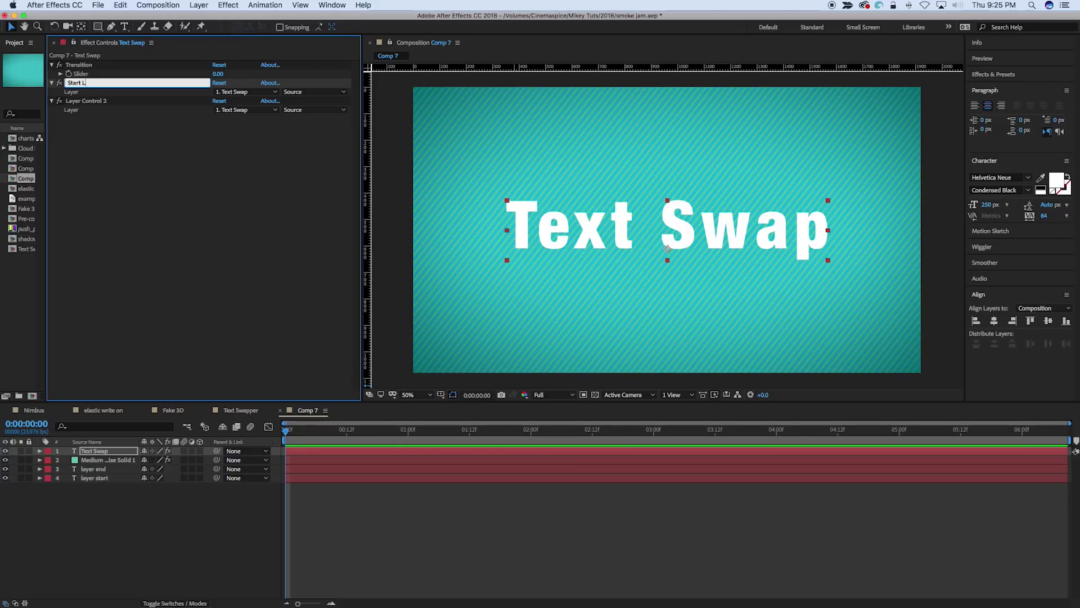
{"action": "left_click", "coordinate": [86, 102]}
{"action": "key", "text": "Return"}
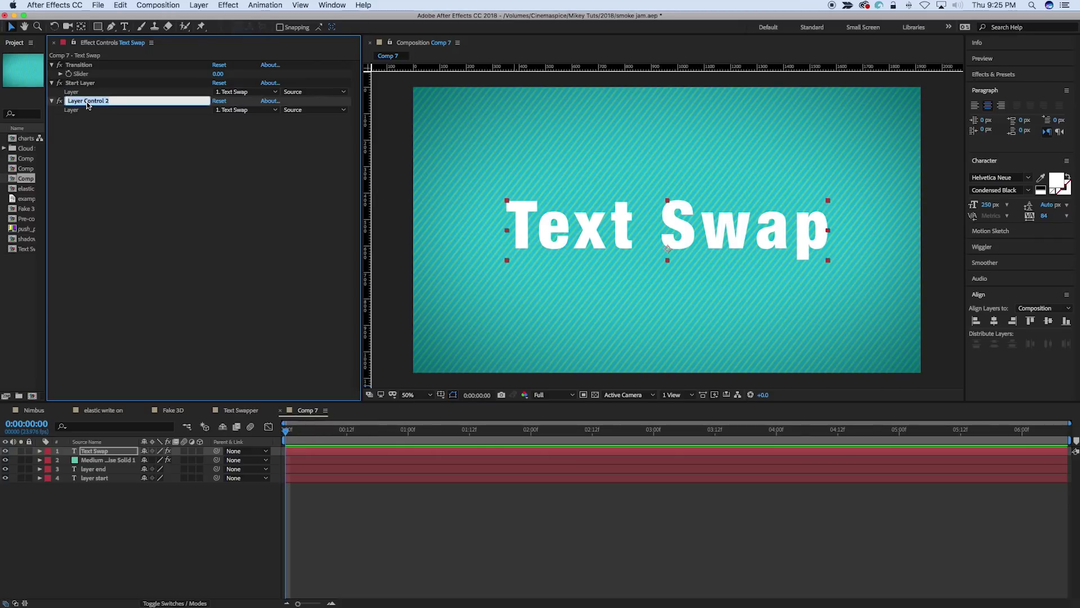
{"action": "type", "text": "Ende Layer"}
{"action": "key", "text": "BackSpace"}
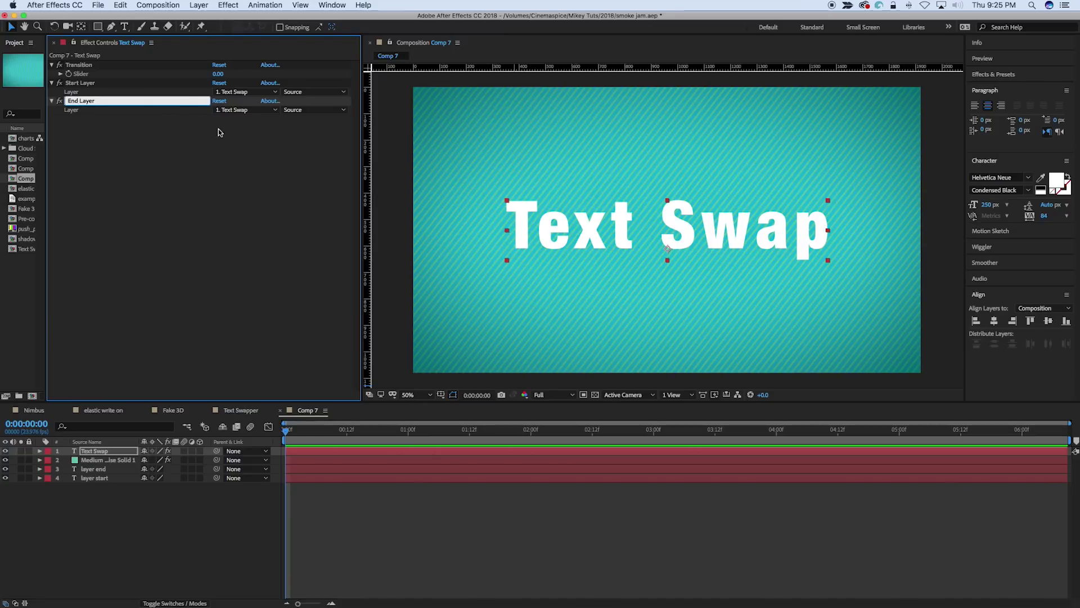
{"action": "key", "text": "Return"}
Point Start Layer to the layer start layer and End Layer to layer end.
{"action": "left_click", "coordinate": [253, 92]}
{"action": "left_click", "coordinate": [252, 139]}
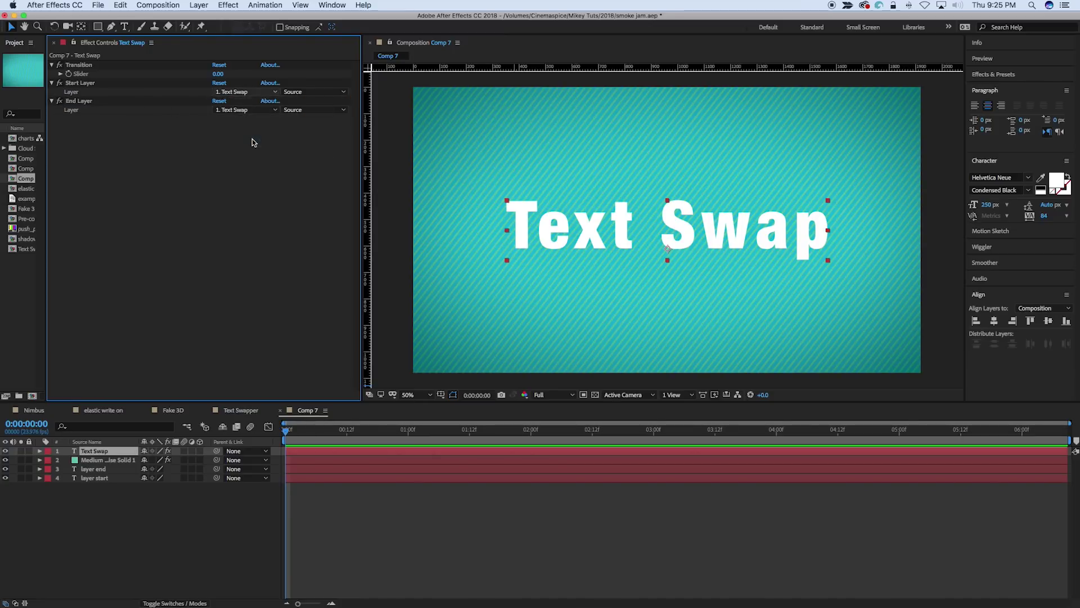
{"action": "left_click", "coordinate": [247, 93]}
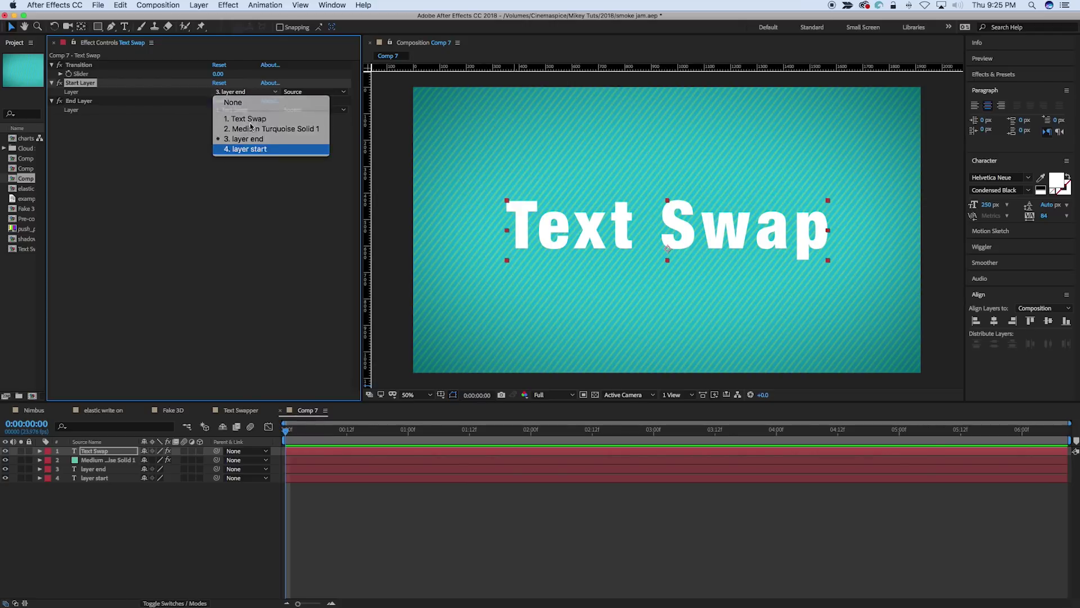
{"action": "left_click", "coordinate": [247, 148]}
{"action": "left_click", "coordinate": [246, 110]}
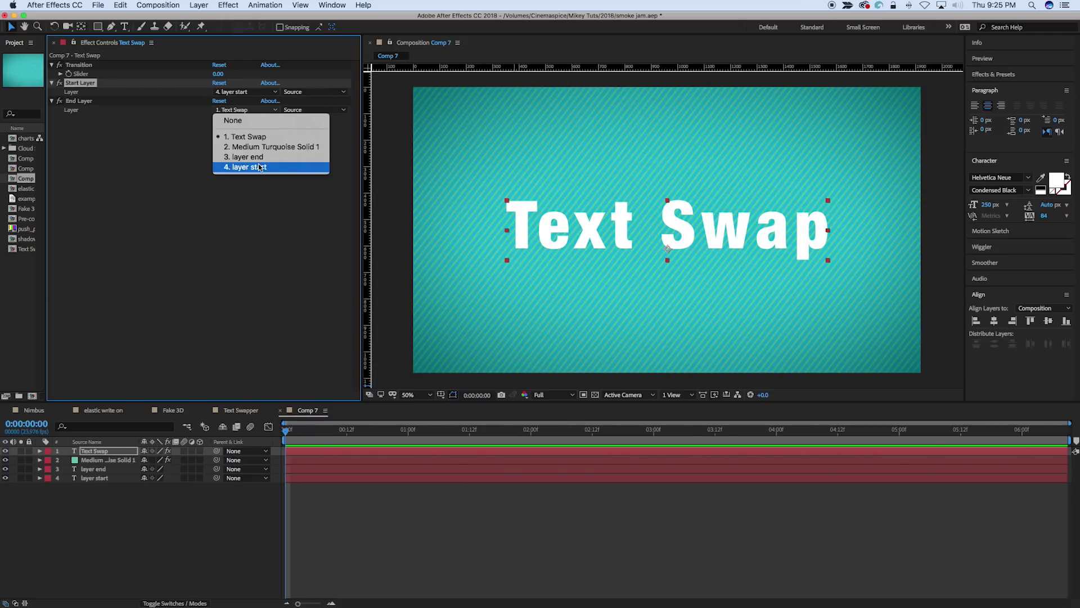
{"action": "left_click", "coordinate": [250, 157]}
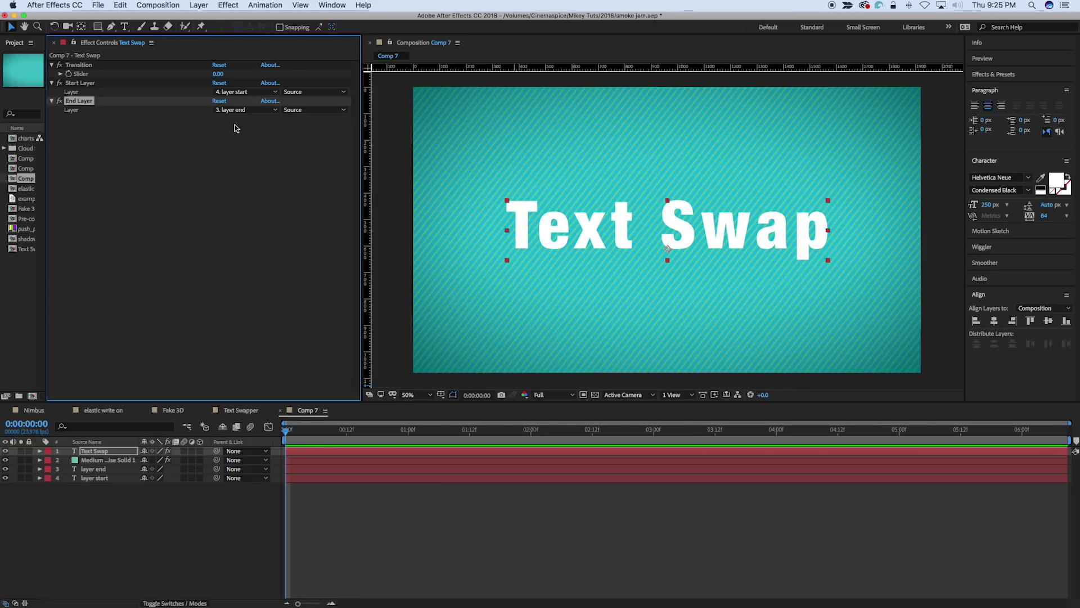
Expand the Transition slider and drag its value up to the maximum, 100.00.
{"action": "left_click", "coordinate": [60, 74]}
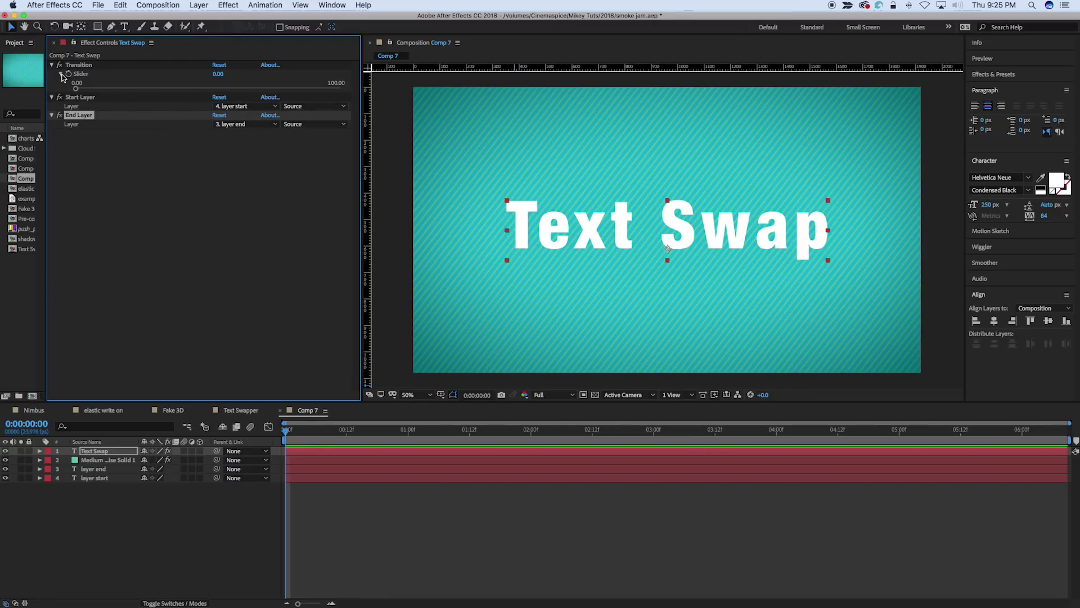
{"action": "left_click", "coordinate": [76, 84]}
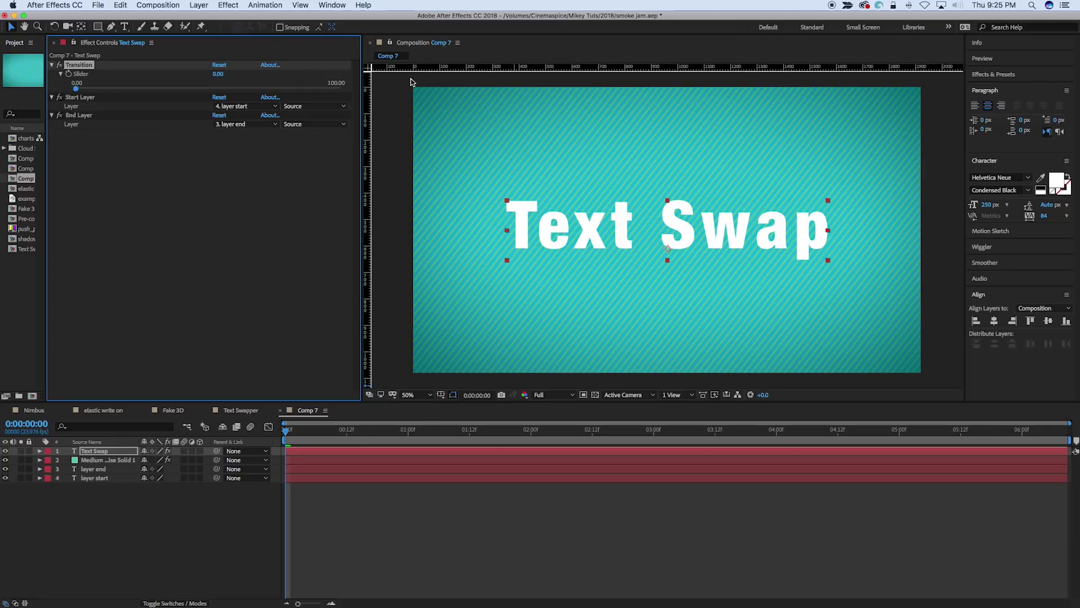
{"action": "left_click_drag", "start_coordinate": [219, 74], "coordinate": [517, 85]}
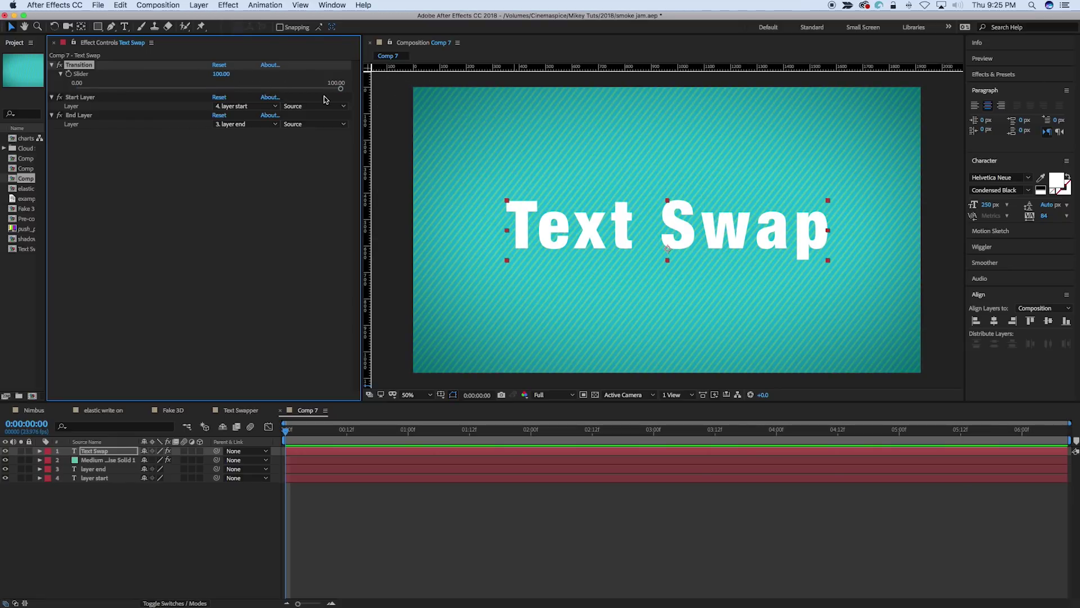
{"action": "left_click", "coordinate": [61, 74]}
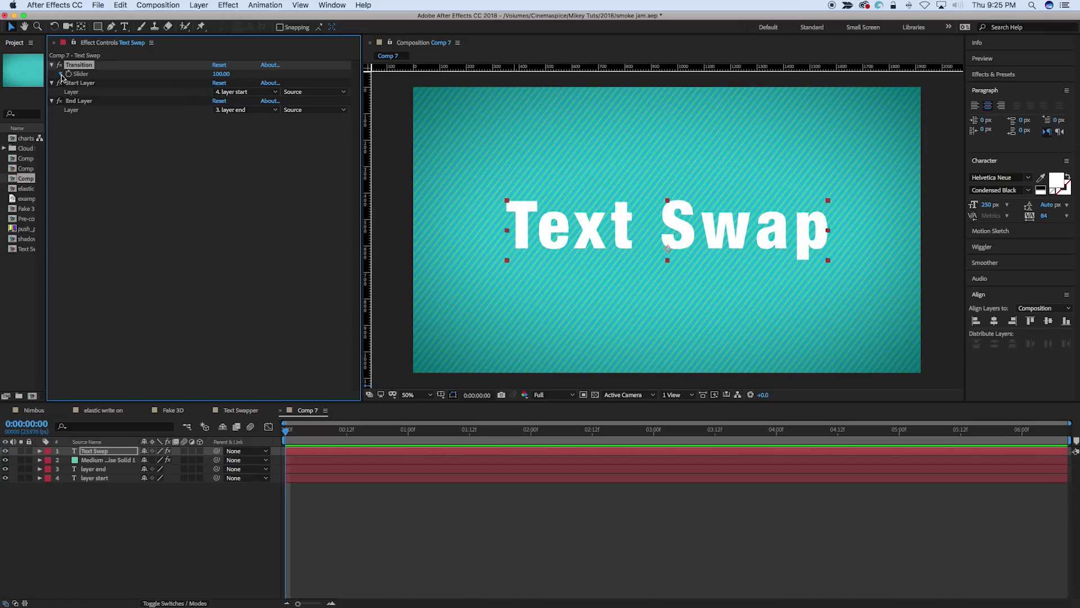
{"action": "left_click", "coordinate": [61, 74]}
{"action": "left_click_drag", "start_coordinate": [342, 89], "coordinate": [394, 89]}
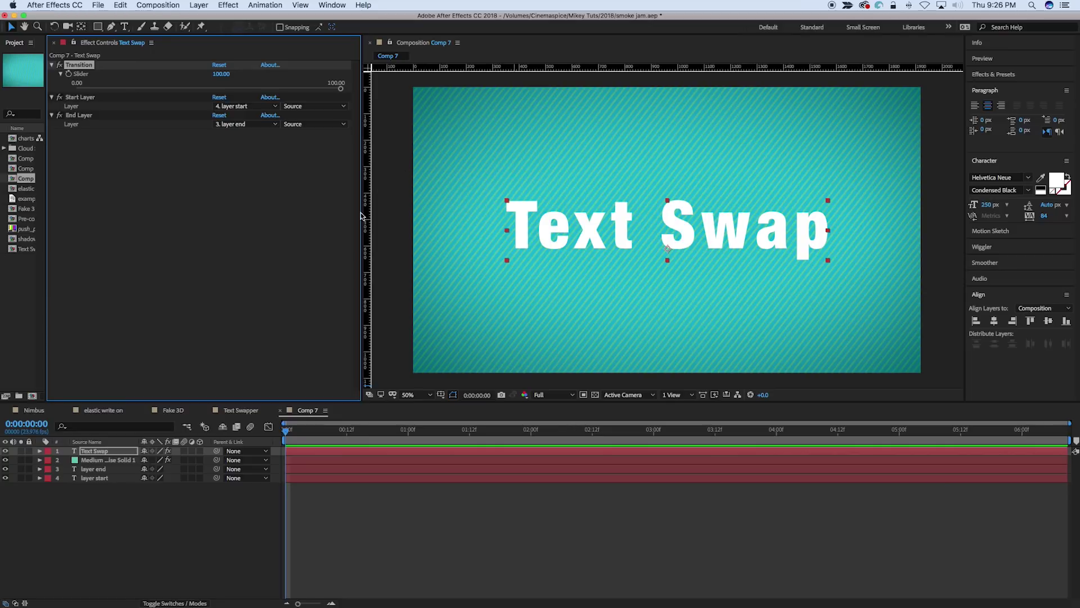
Add a Source Text expression setting sLayer to the Start Layer's text.sourceText.
{"action": "left_click", "coordinate": [39, 451]}
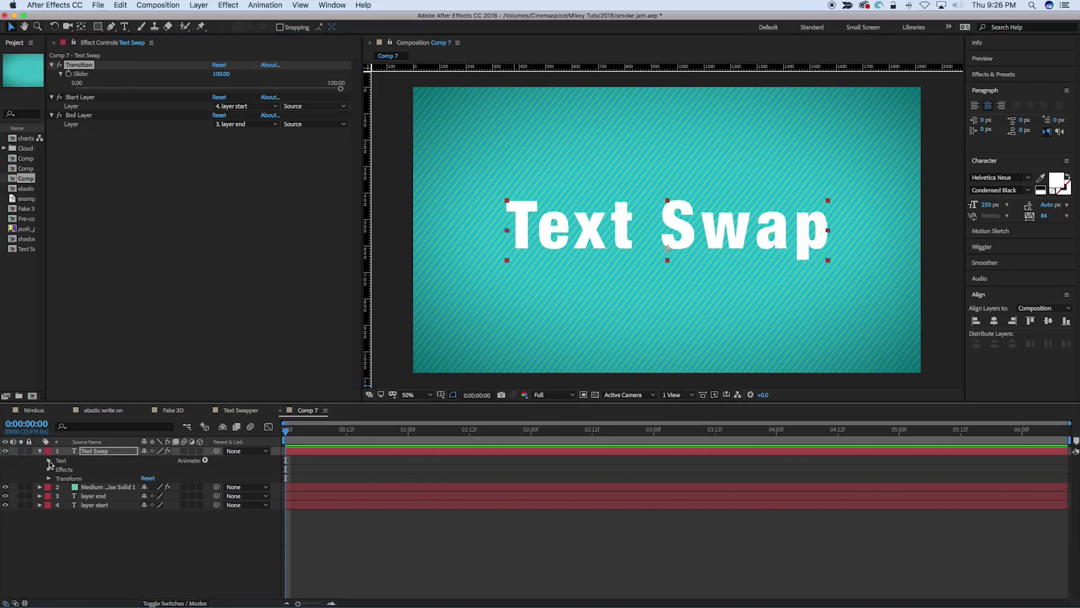
{"action": "left_click", "coordinate": [50, 461]}
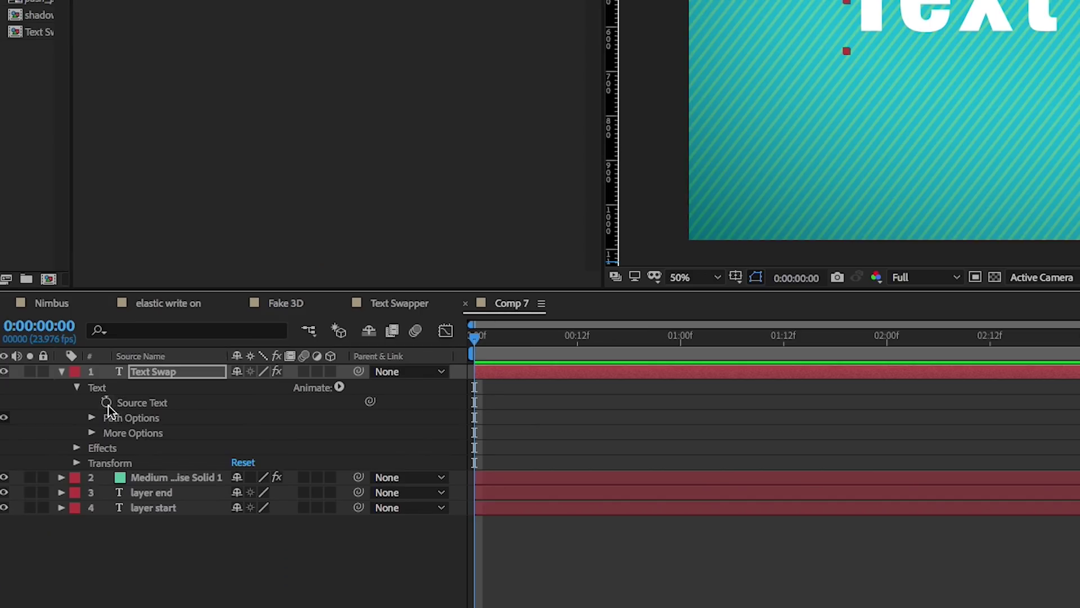
{"action": "left_click", "coordinate": [66, 469], "text": "alt"}
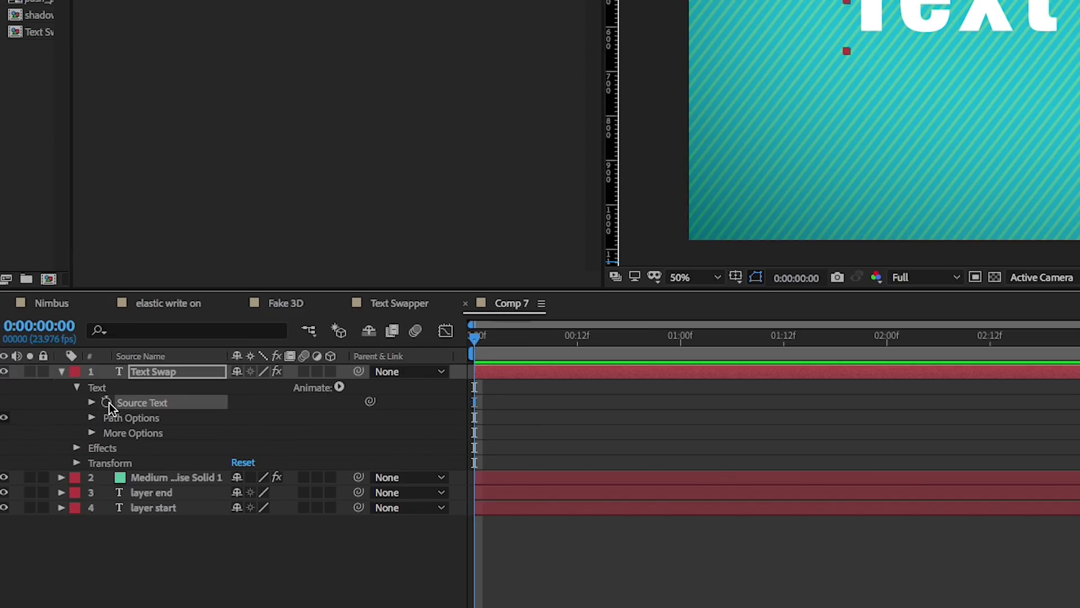
{"action": "left_click_drag", "start_coordinate": [618, 425], "coordinate": [605, 464]}
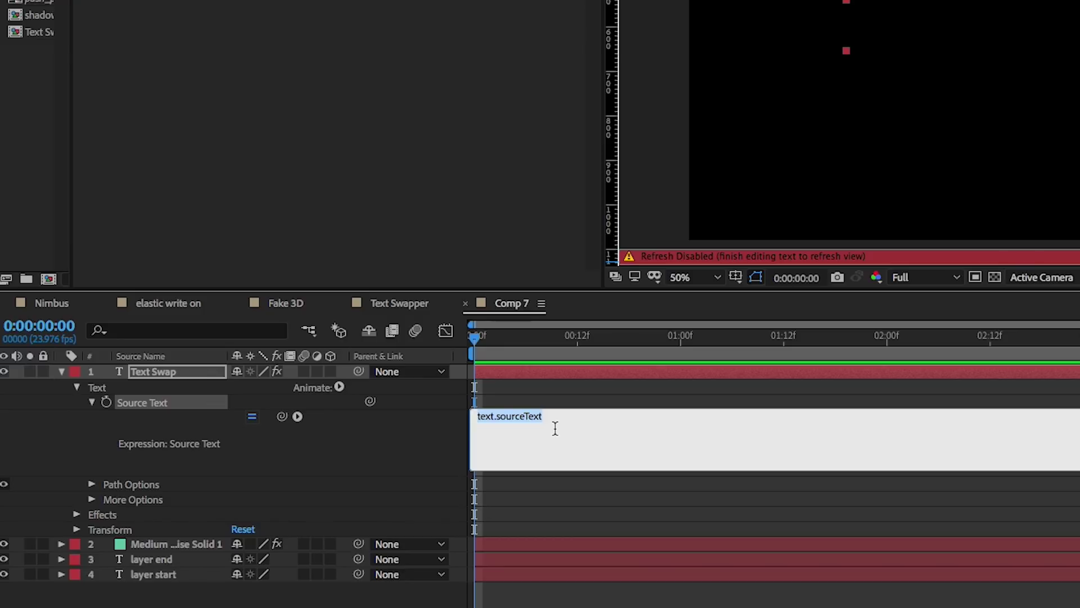
{"action": "type", "text": "sLayer"}
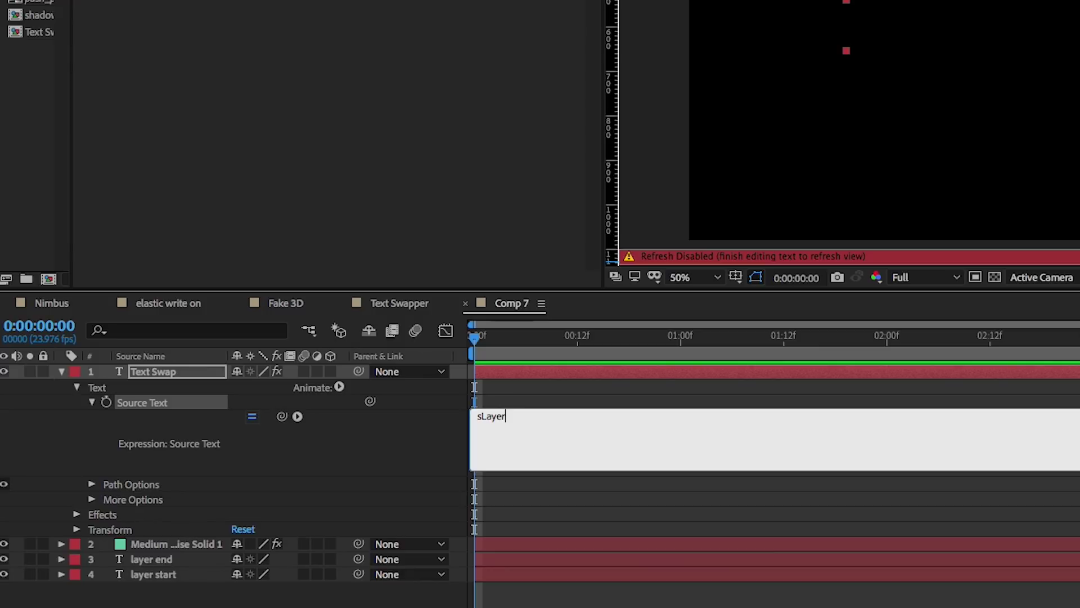
{"action": "type", "text": "="}
{"action": "left_click_drag", "start_coordinate": [282, 416], "coordinate": [127, 0]}
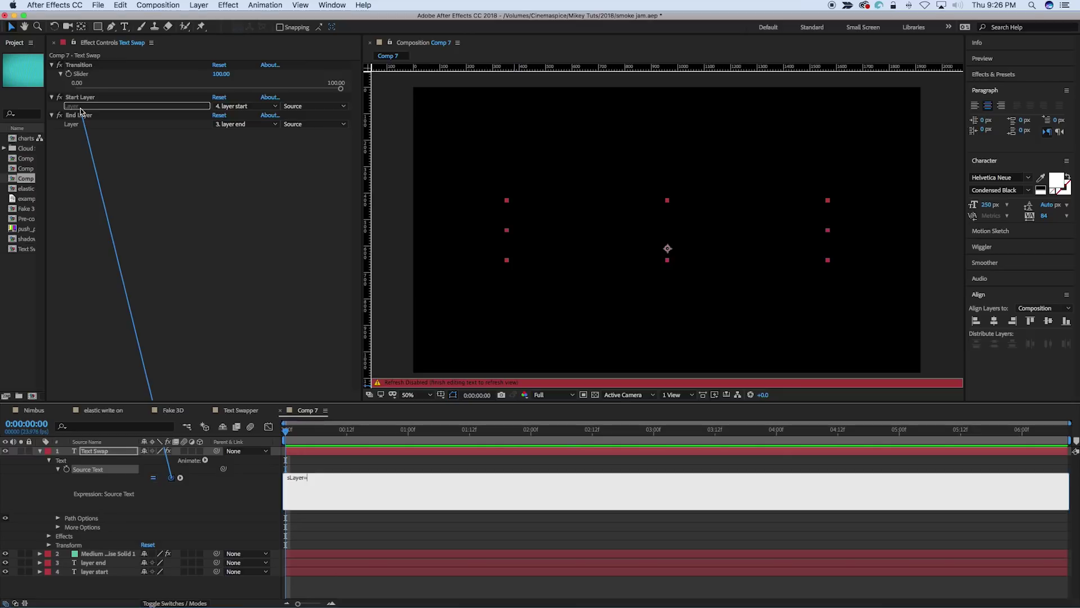
{"action": "left_click_drag", "start_coordinate": [80, 110], "coordinate": [80, 111]}
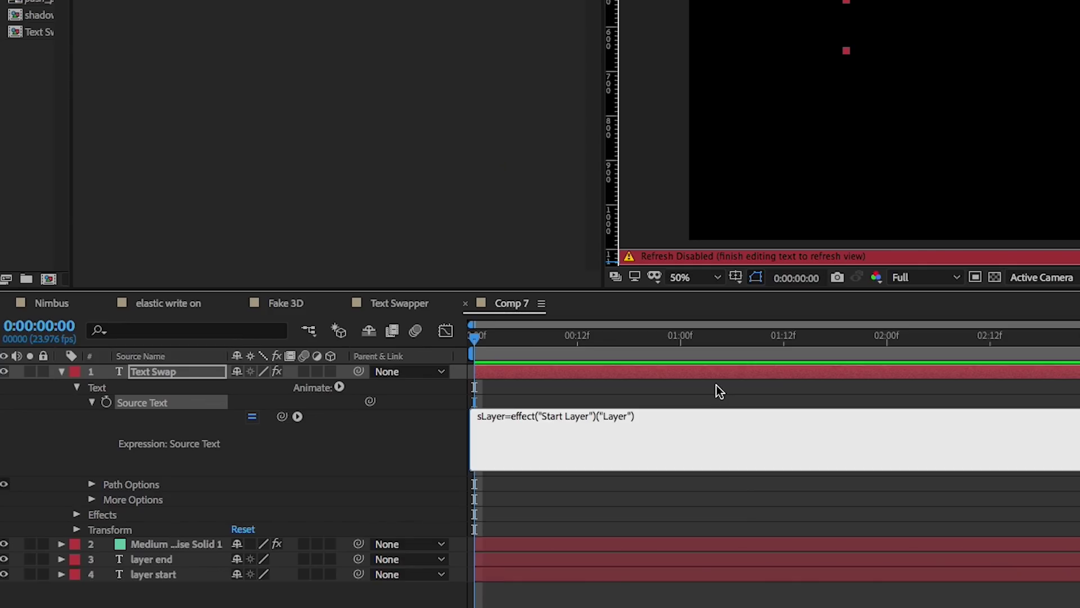
{"action": "type", "text": ".text.sourceText;"}
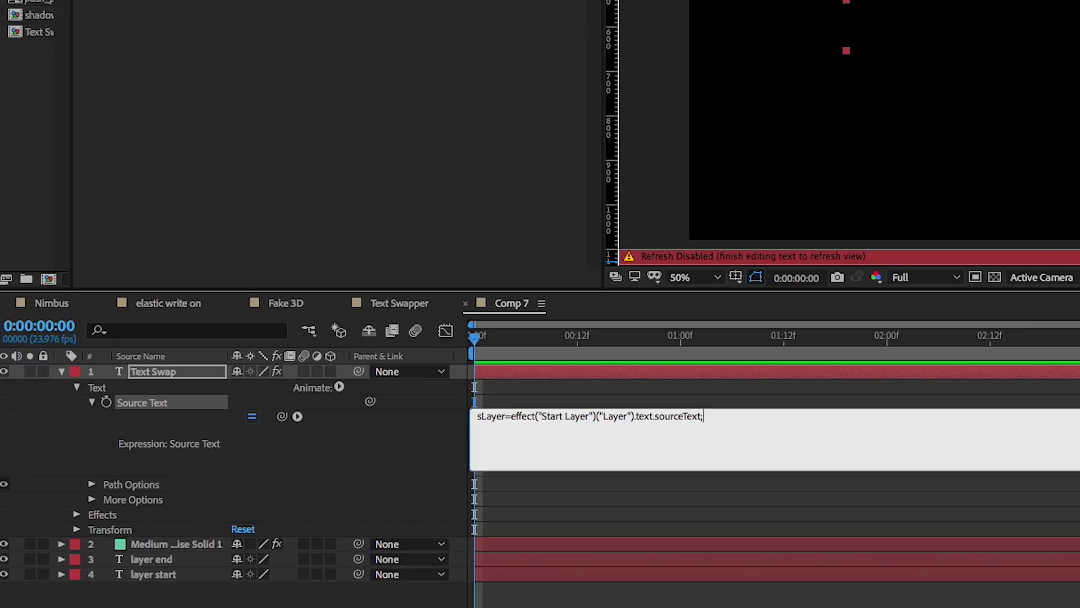
Add a second line setting eLayer to the End Layer's text.sourceText.
{"action": "key", "text": "Return"}
{"action": "type", "text": "e"}
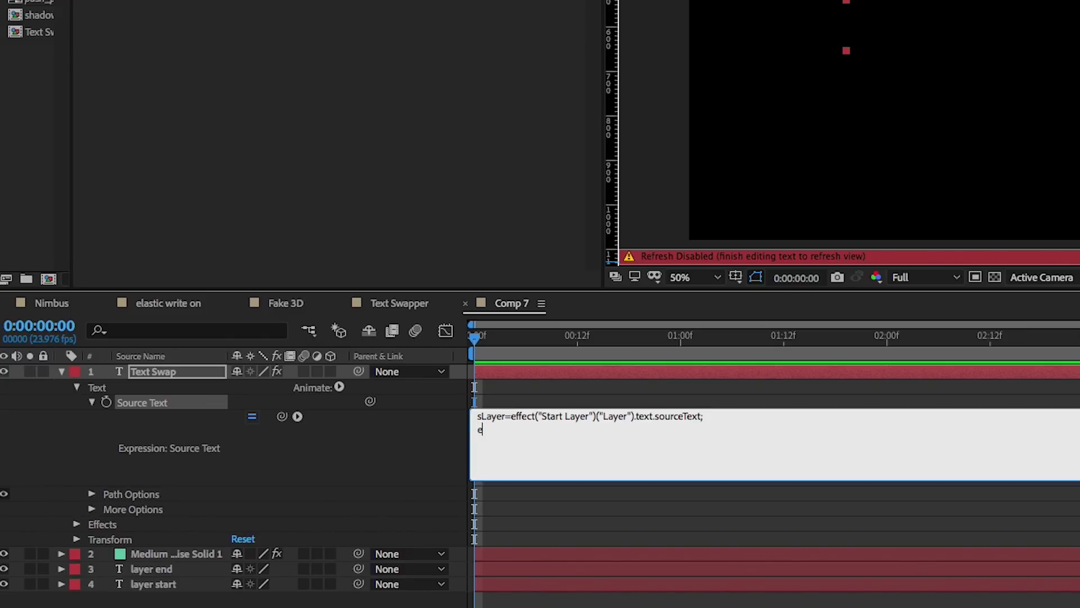
{"action": "type", "text": "Layer="}
{"action": "left_click_drag", "start_coordinate": [282, 416], "coordinate": [166, 0]}
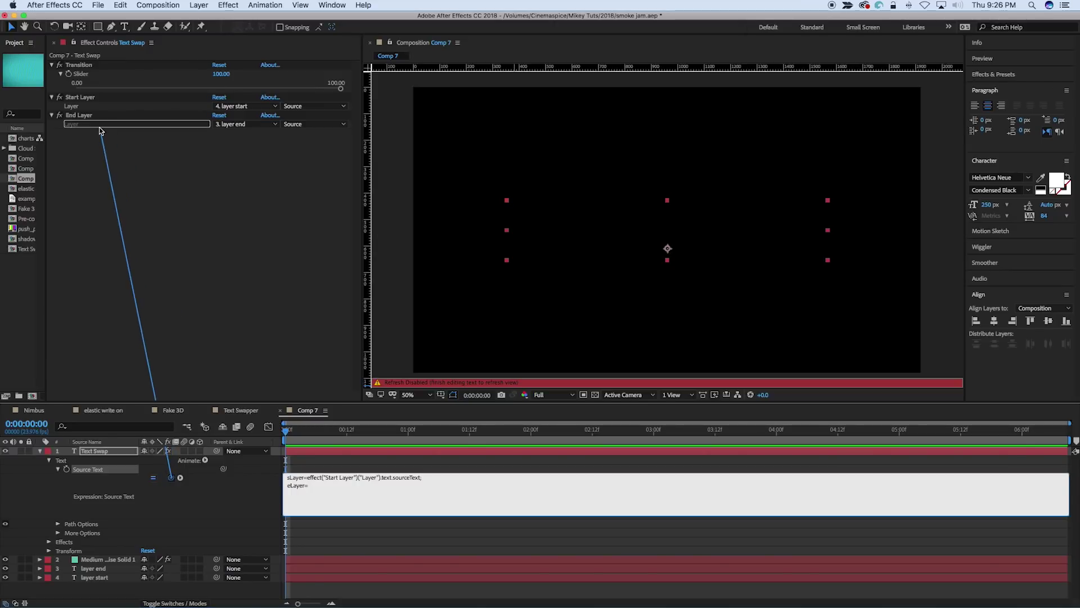
{"action": "left_click_drag", "start_coordinate": [100, 130], "coordinate": [100, 130]}
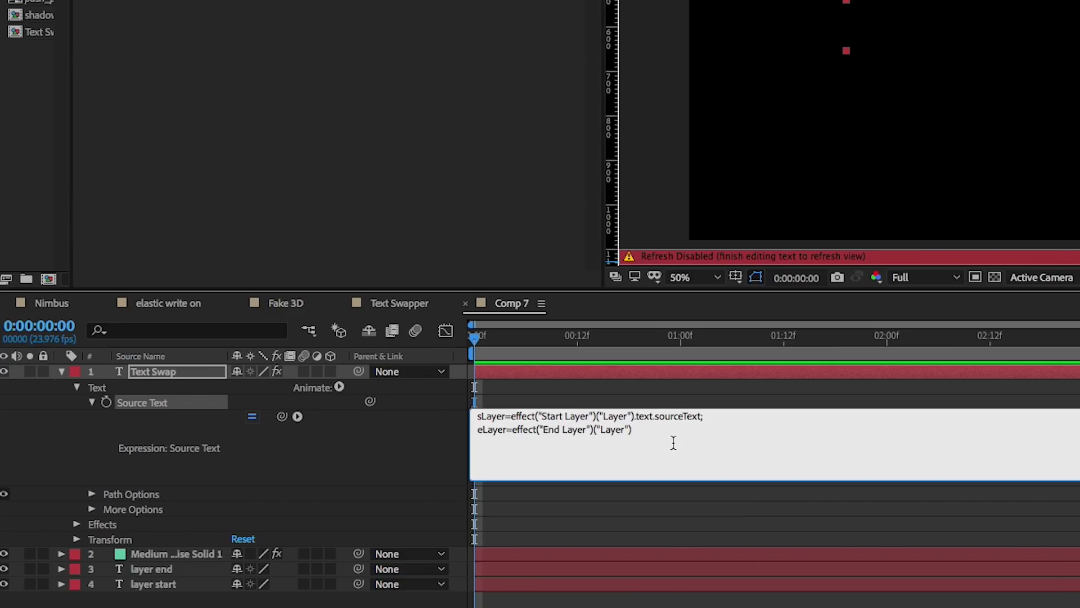
{"action": "type", "text": ".text.sourceText"}
{"action": "type", "text": ";"}
Add the condition if (Transition slider < 50) to the Source Text expression.
{"action": "left_click", "coordinate": [666, 395]}
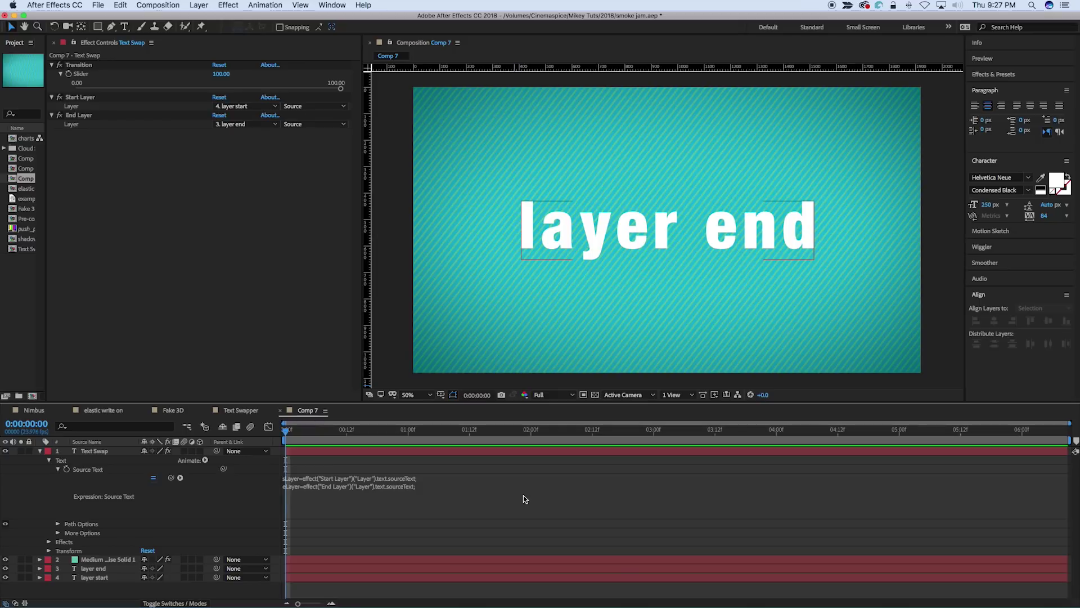
{"action": "left_click", "coordinate": [486, 494]}
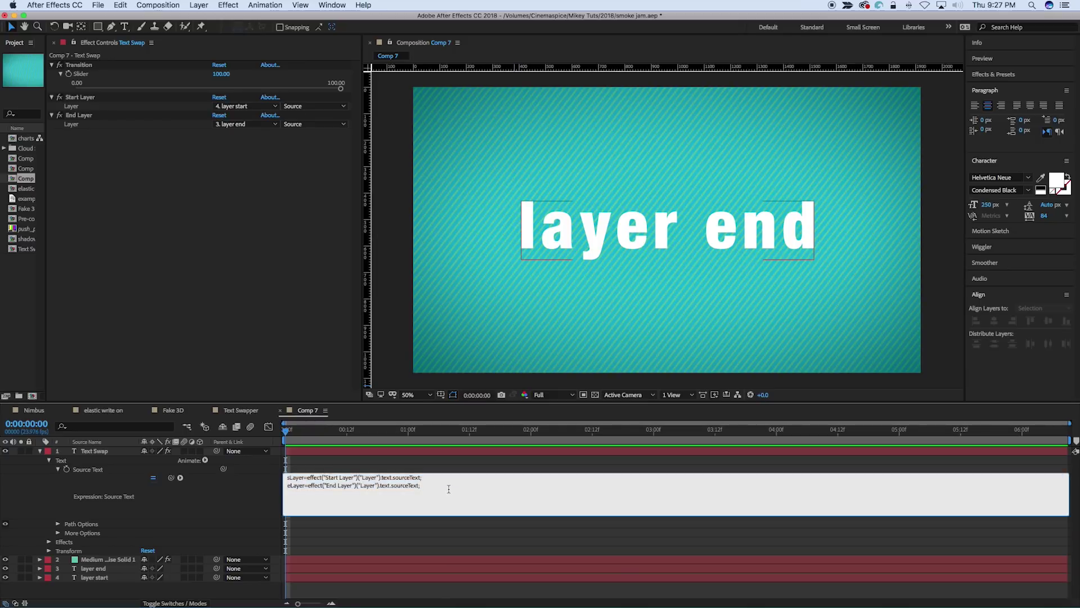
{"action": "key", "text": "Return"}
{"action": "type", "text": "if"}
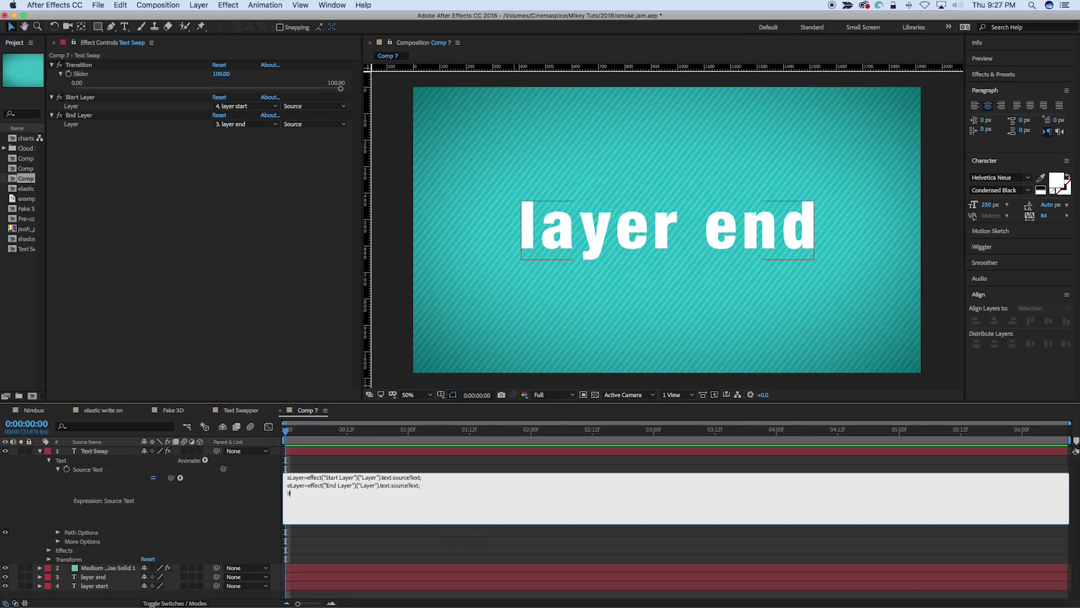
{"action": "type", "text": " ("}
{"action": "left_click_drag", "start_coordinate": [171, 477], "coordinate": [82, 75]}
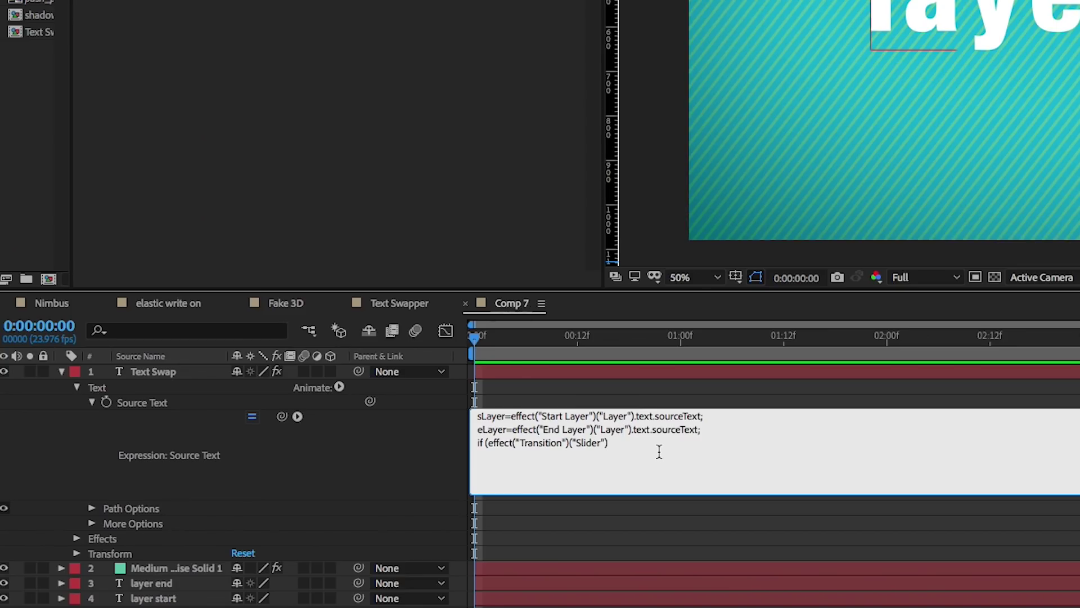
{"action": "type", "text": "<50"}
Return sLayer in the if branch and eLayer in the else branch, then commit.
{"action": "key", "text": "Return"}
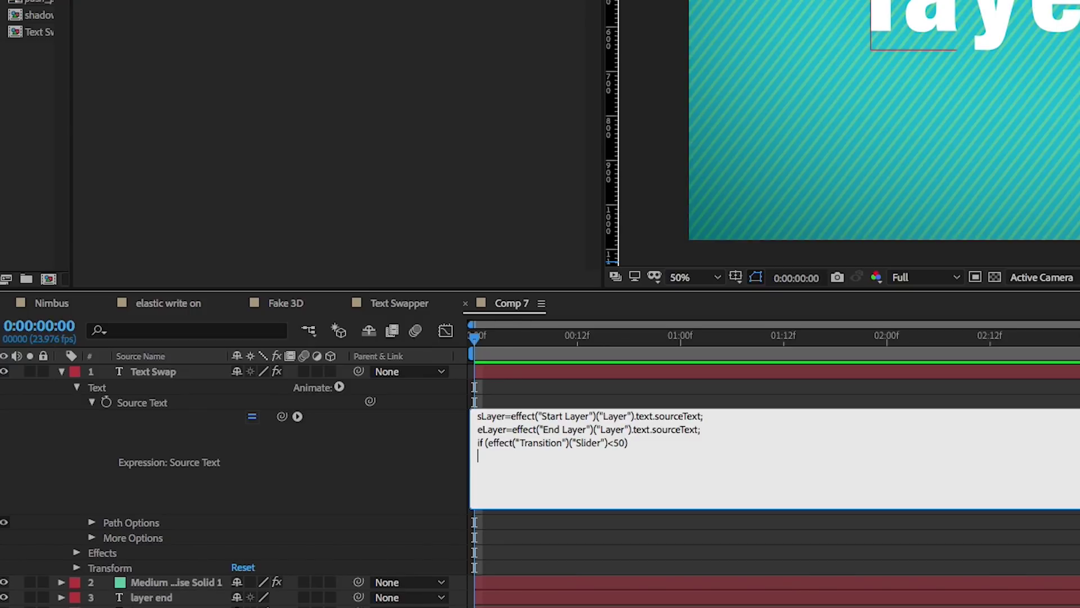
{"action": "type", "text": "{"}
{"action": "type", "text": "sLayer;}"}
{"action": "key", "text": "Return"}
{"action": "type", "text": "else"}
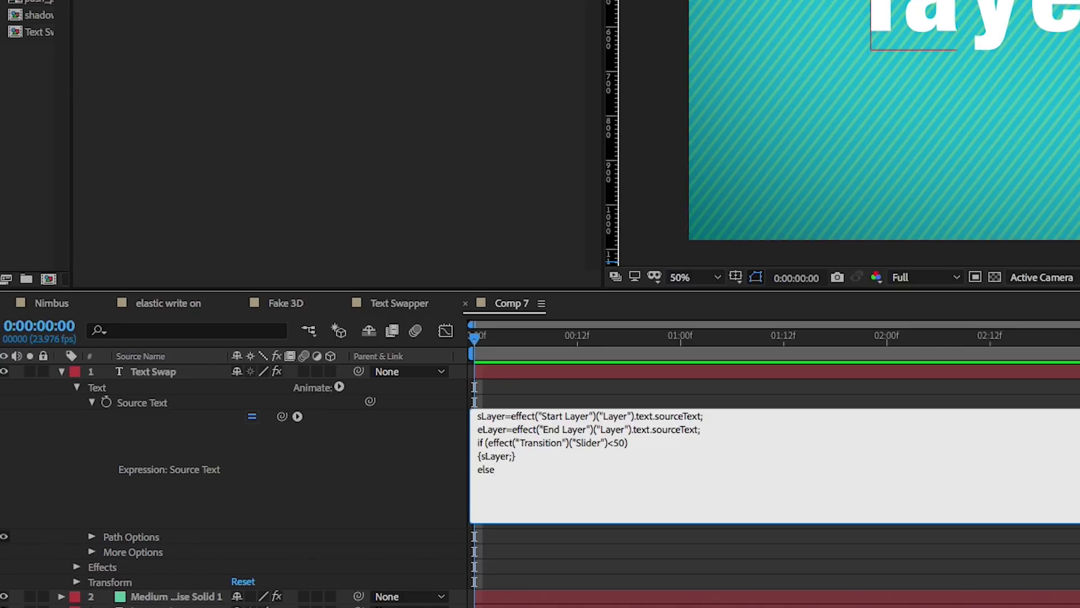
{"action": "key", "text": "Return"}
{"action": "type", "text": "{"}
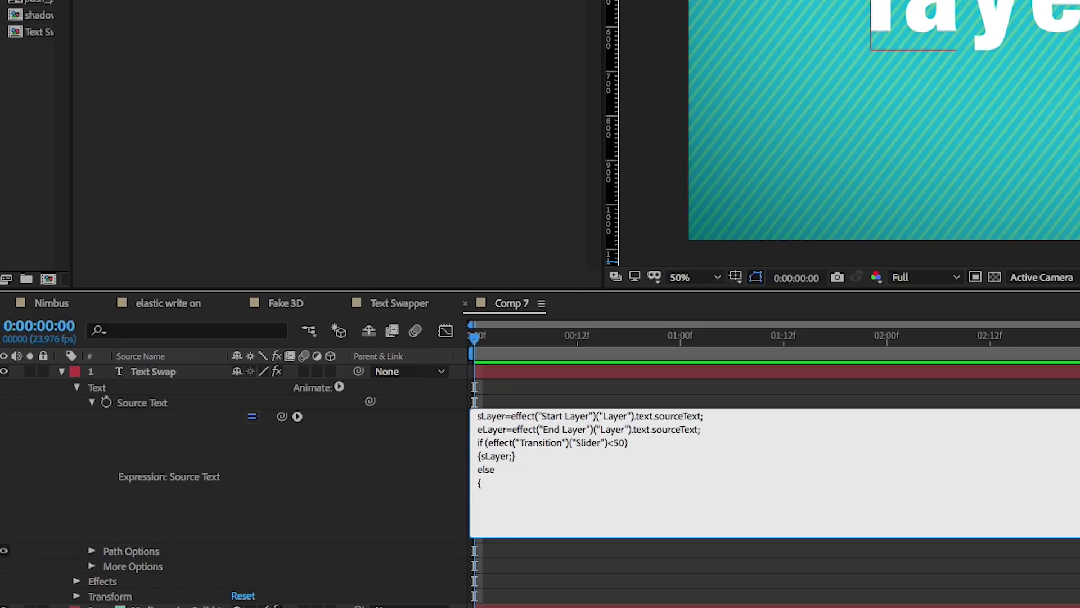
{"action": "type", "text": "eLayer;}"}
{"action": "left_click", "coordinate": [606, 401]}
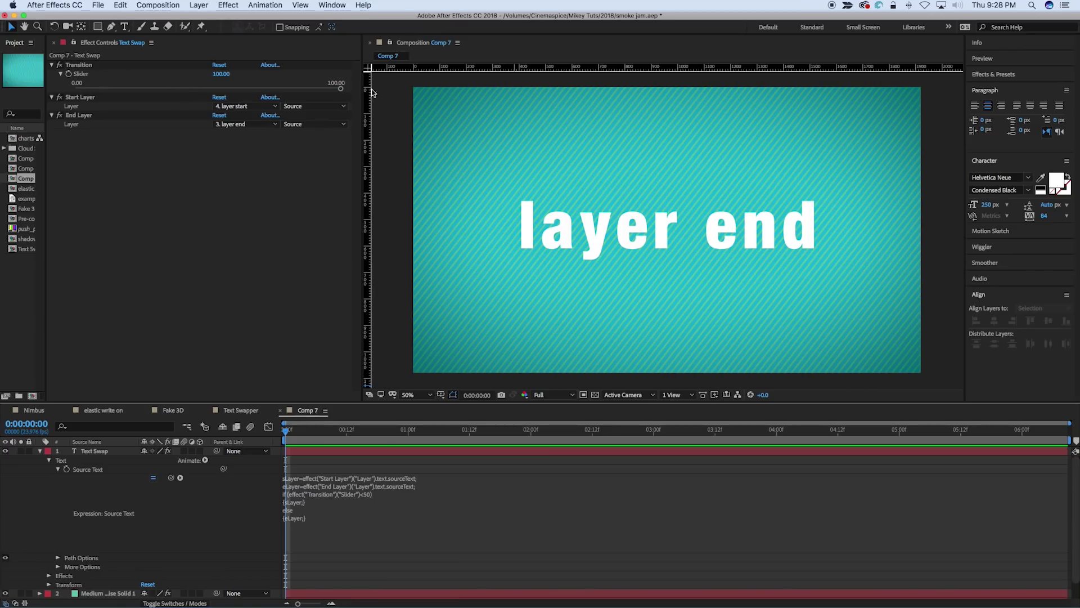
Lower Transition to 26.95 to show 'layer start', then move time to 0:00:01:12.
{"action": "left_click_drag", "start_coordinate": [340, 88], "coordinate": [147, 89]}
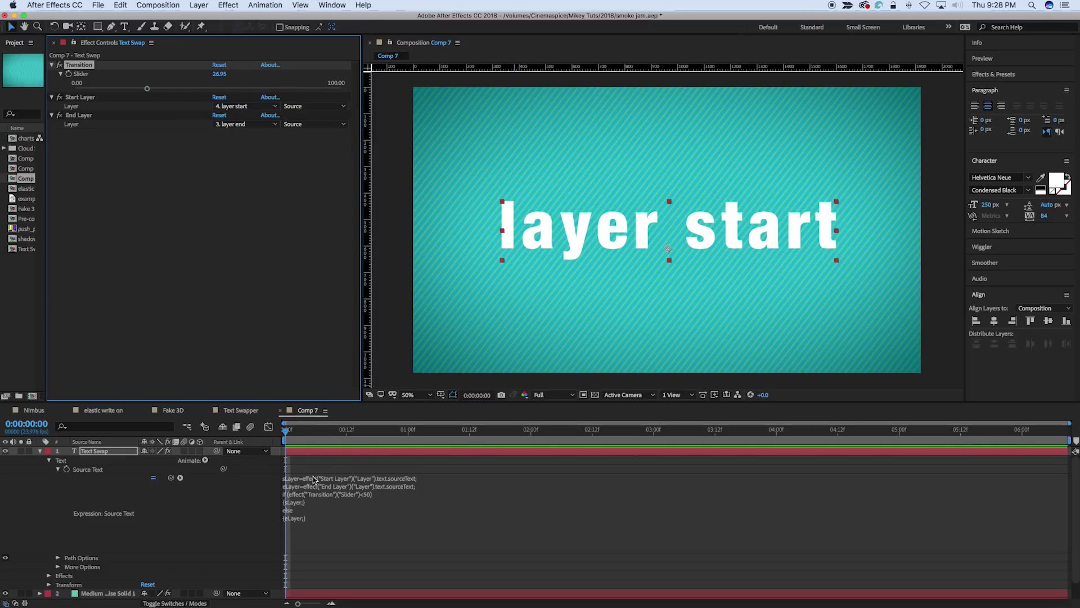
{"action": "left_click_drag", "start_coordinate": [295, 431], "coordinate": [469, 431]}
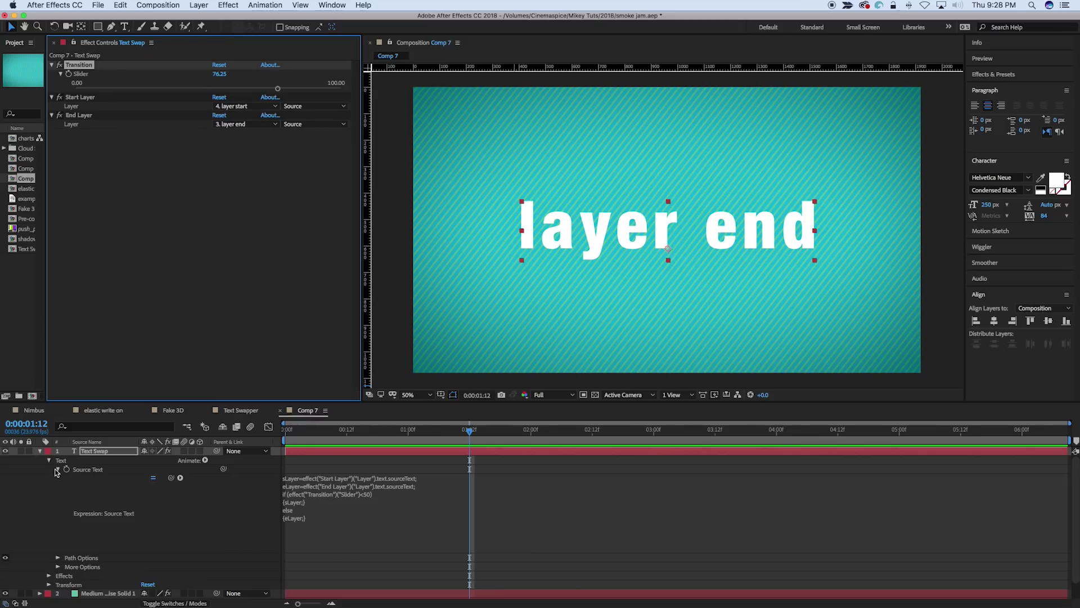
Collapse Source Text, return to frame 0 and add a Position animator to Text Swap.
{"action": "left_click", "coordinate": [57, 470]}
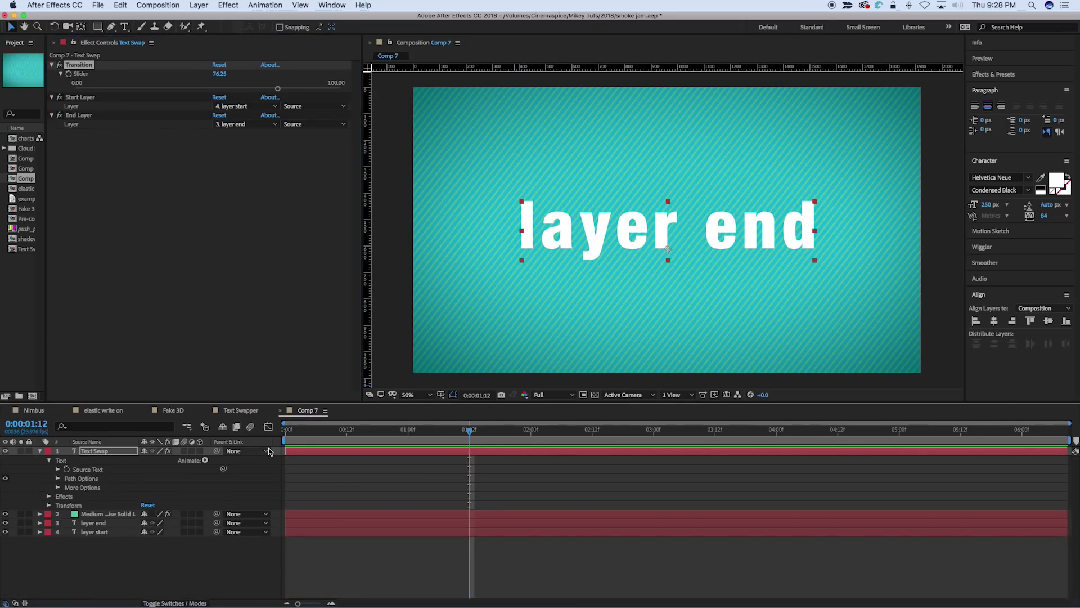
{"action": "left_click_drag", "start_coordinate": [291, 430], "coordinate": [285, 431]}
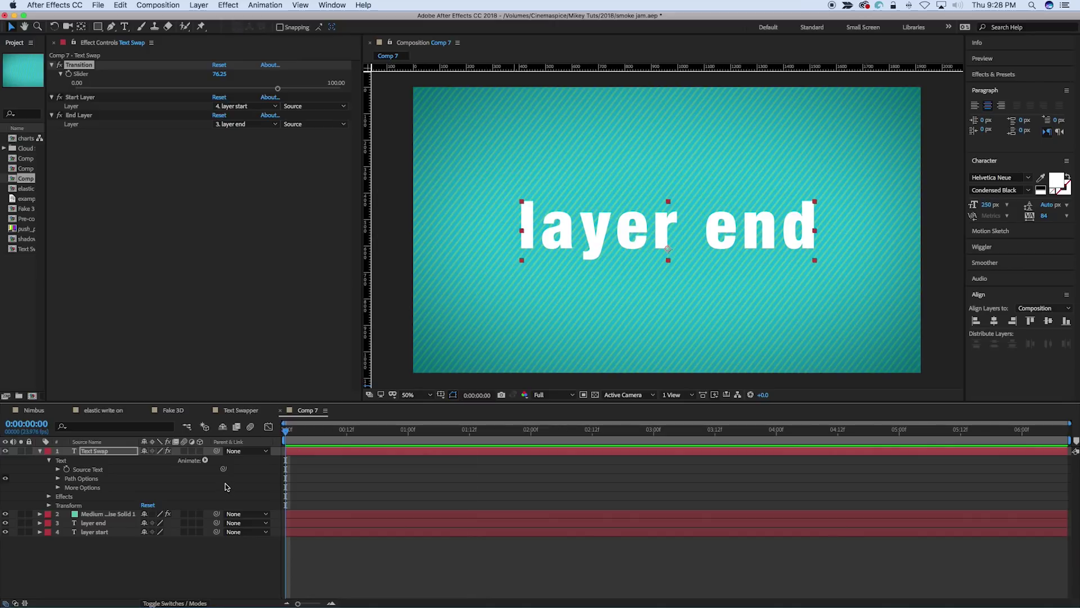
{"action": "left_click", "coordinate": [205, 461]}
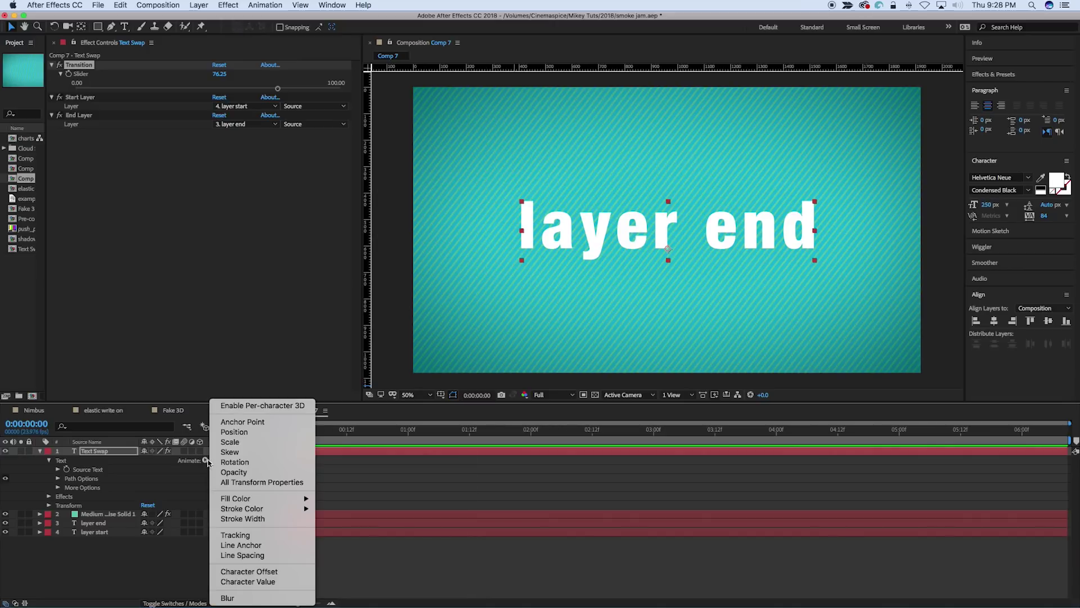
{"action": "left_click", "coordinate": [234, 432]}
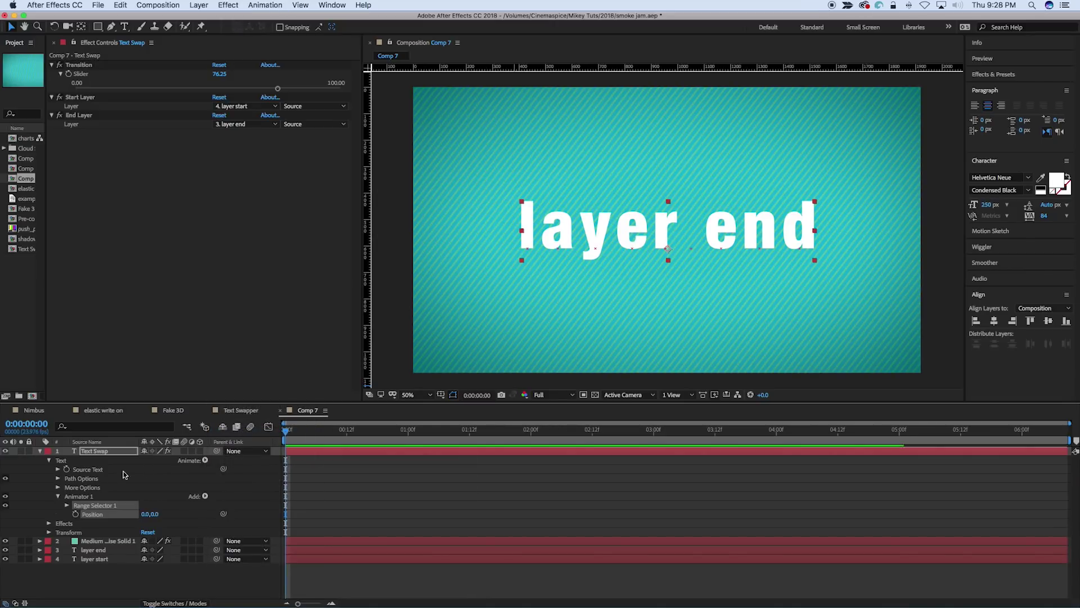
Add a Wiggly Selector to Animator 1 and expand Range Selector 1's Start, End and Offset.
{"action": "left_click", "coordinate": [206, 497]}
{"action": "mouse_move", "coordinate": [250, 506]}
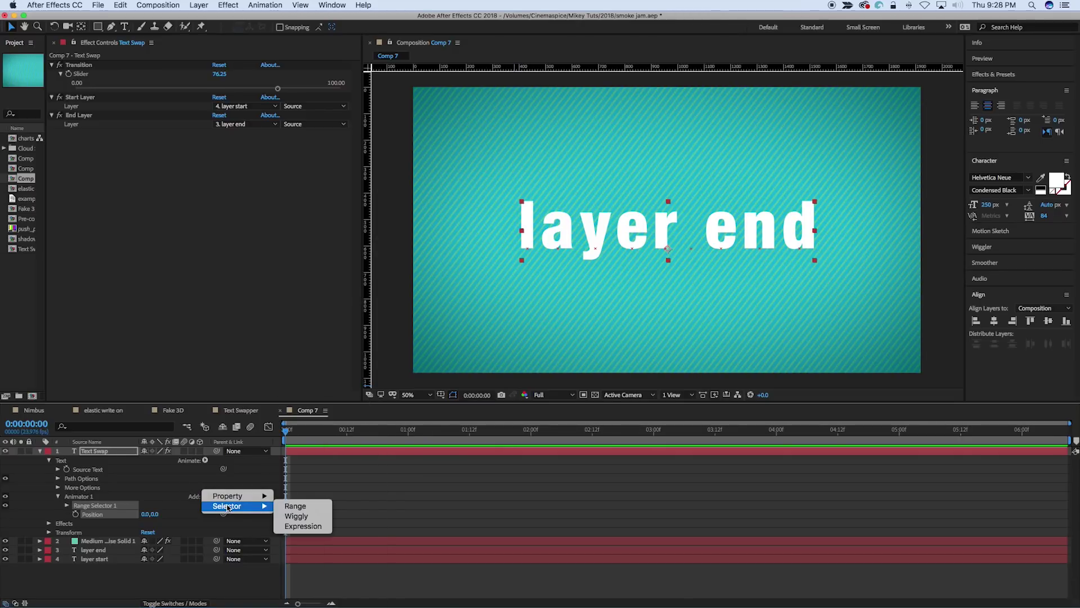
{"action": "left_click", "coordinate": [293, 517]}
{"action": "left_click", "coordinate": [88, 506]}
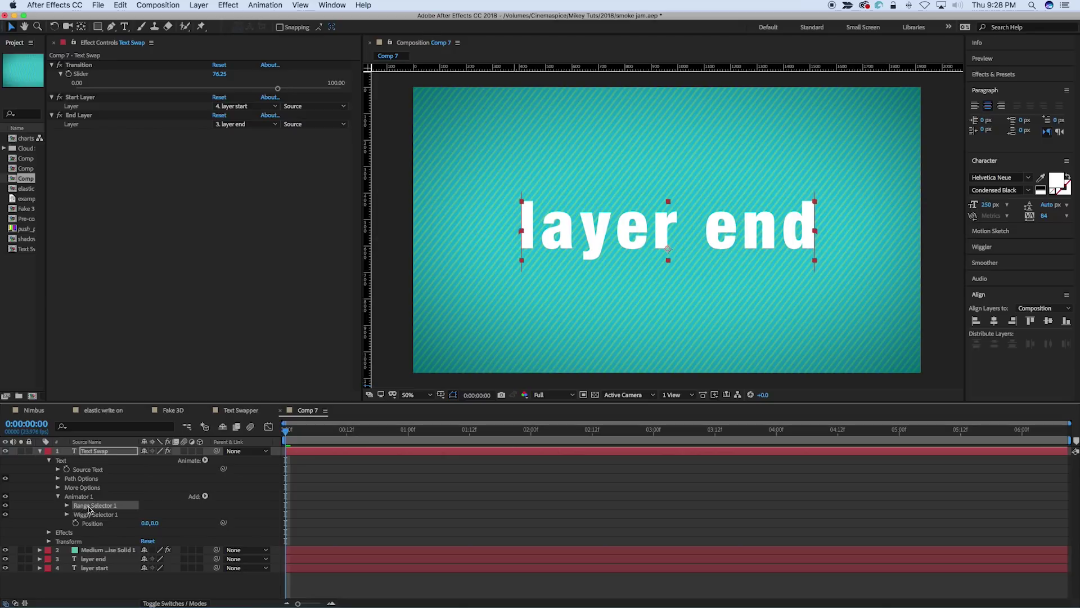
{"action": "left_click", "coordinate": [67, 505]}
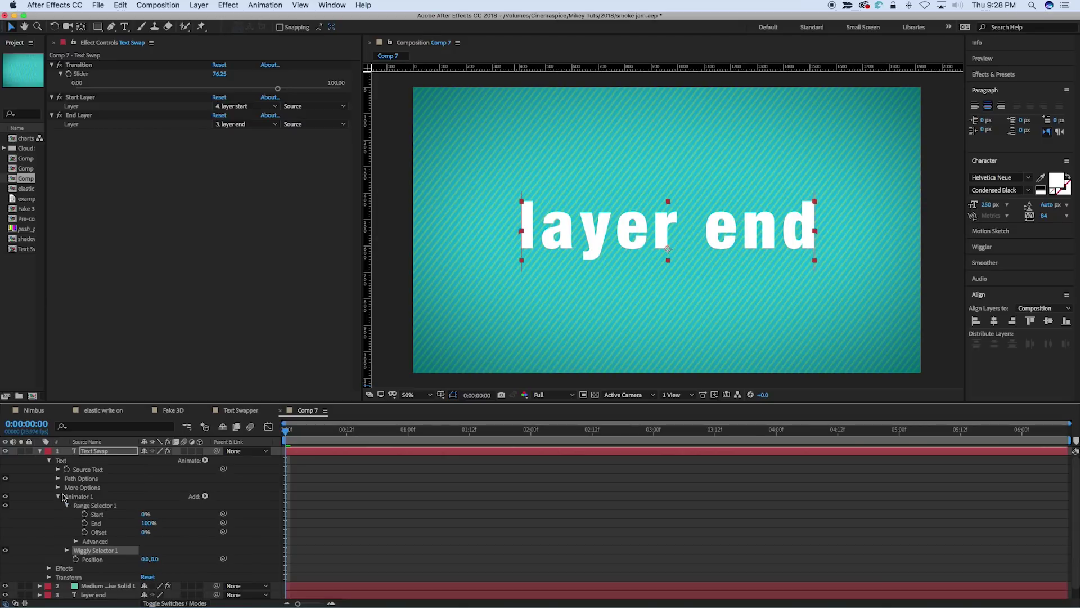
{"action": "scroll", "coordinate": [63, 497], "scroll_direction": "down", "scroll_amount": 1}
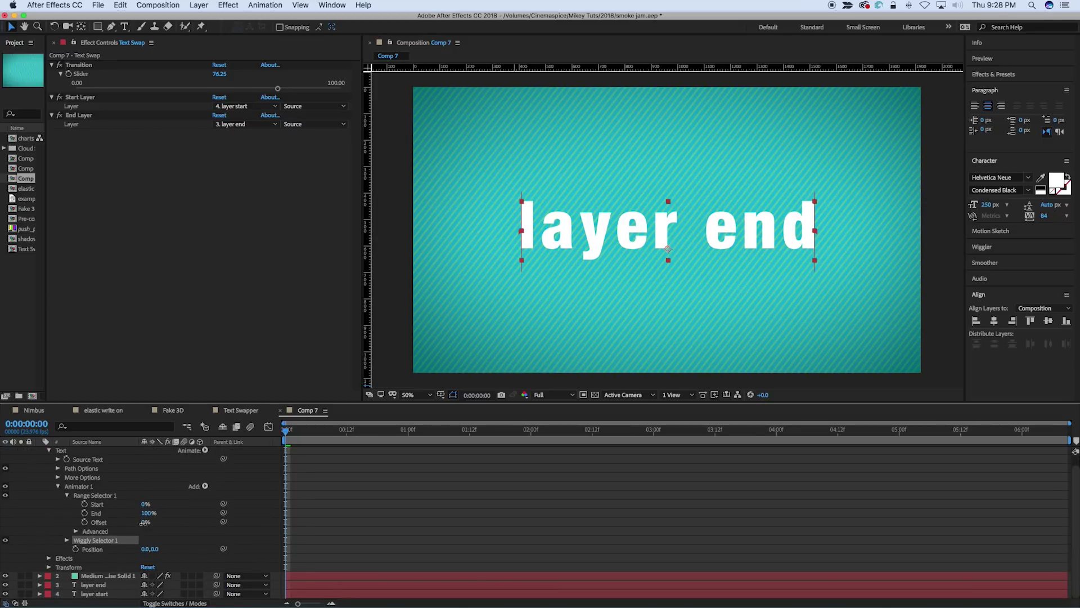
Set Range Selector Offset to -100% with expression effect("Transition")("Slider")*2+value.
{"action": "left_click_drag", "start_coordinate": [145, 522], "coordinate": [45, 522]}
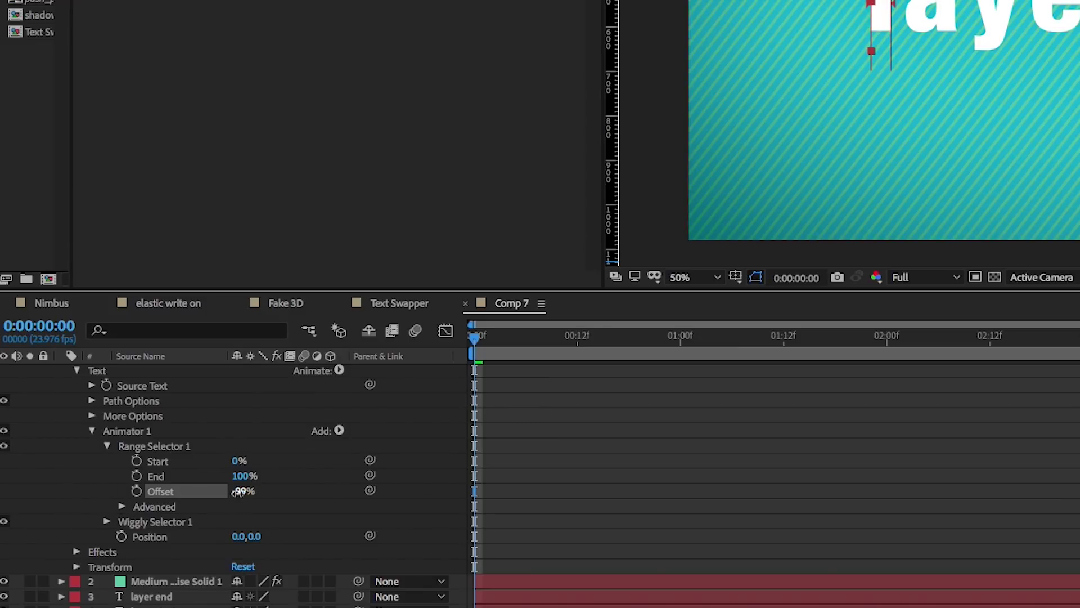
{"action": "left_click_drag", "start_coordinate": [236, 491], "coordinate": [158, 500]}
{"action": "left_click", "coordinate": [136, 491], "text": "alt"}
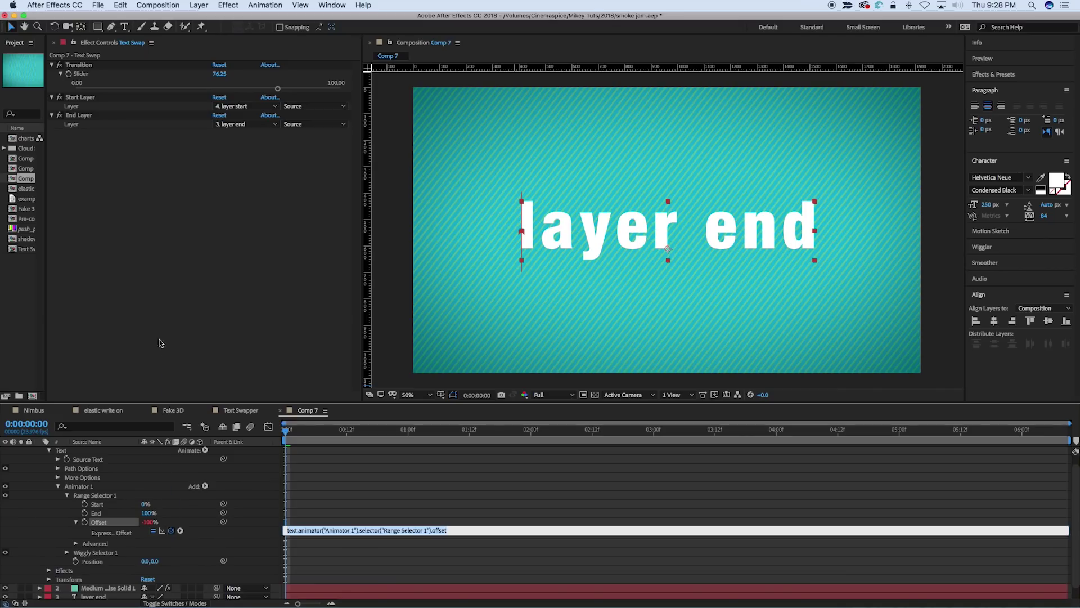
{"action": "left_click_drag", "start_coordinate": [161, 342], "coordinate": [84, 75]}
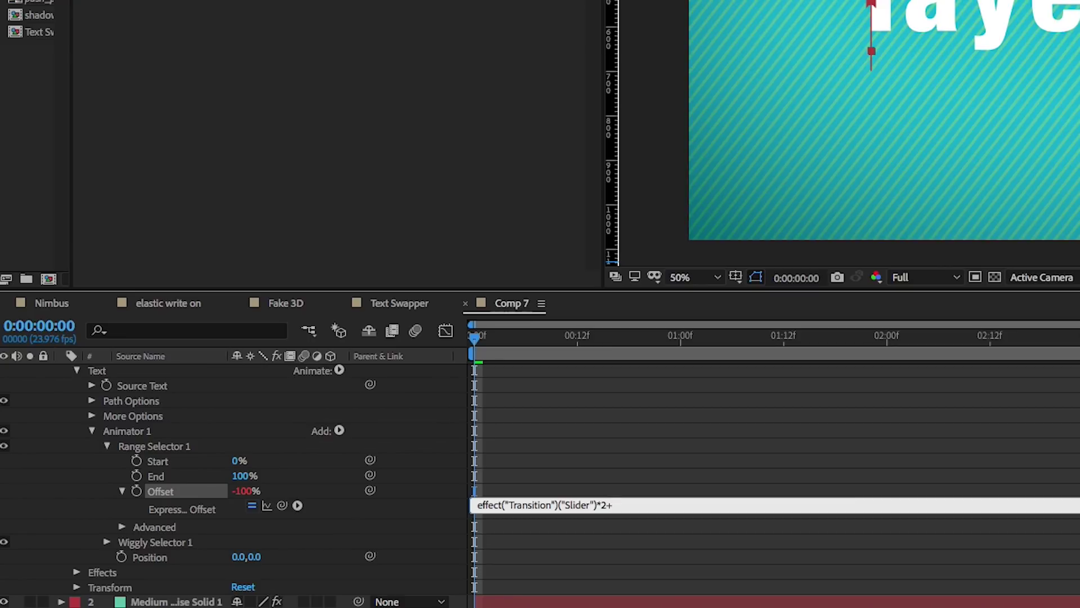
{"action": "type", "text": "alue"}
{"action": "left_click", "coordinate": [549, 444]}
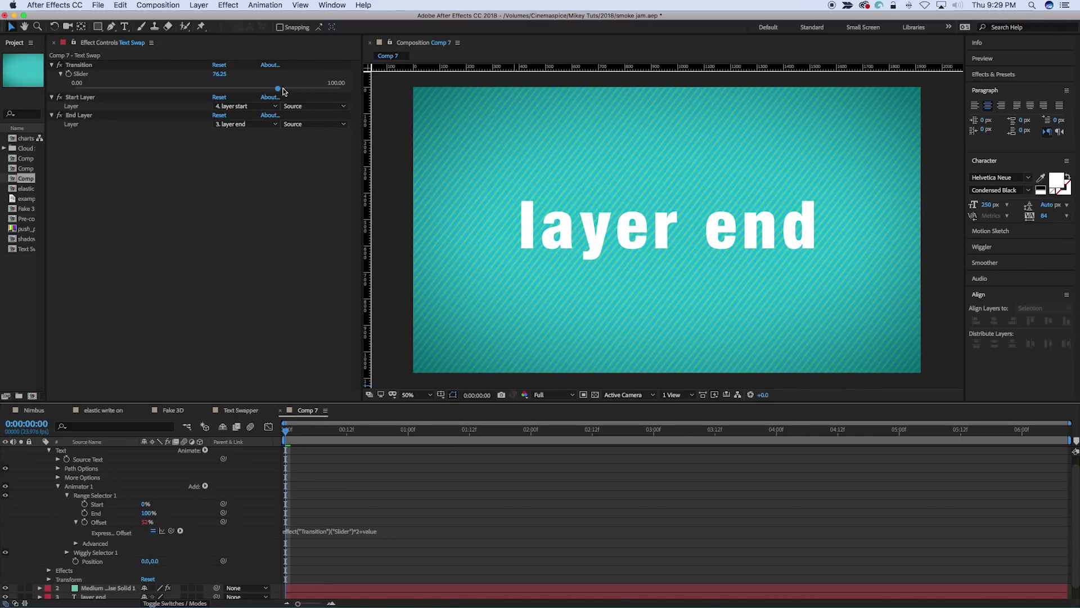
Test the Transition slider at 0, 100 and near its midpoint.
{"action": "left_click_drag", "start_coordinate": [283, 91], "coordinate": [71, 92]}
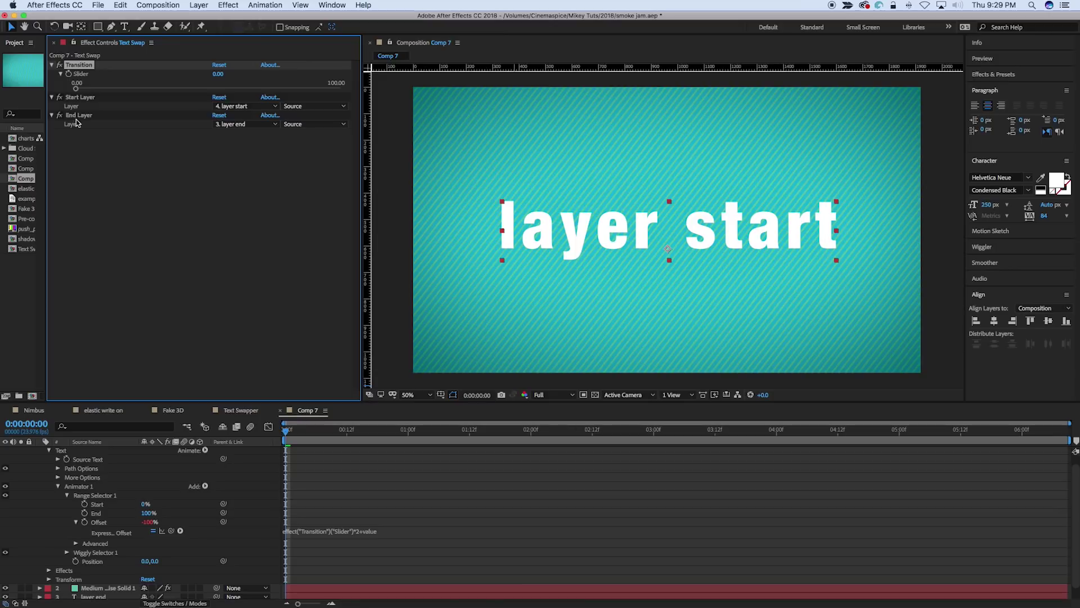
{"action": "left_click_drag", "start_coordinate": [77, 91], "coordinate": [344, 96]}
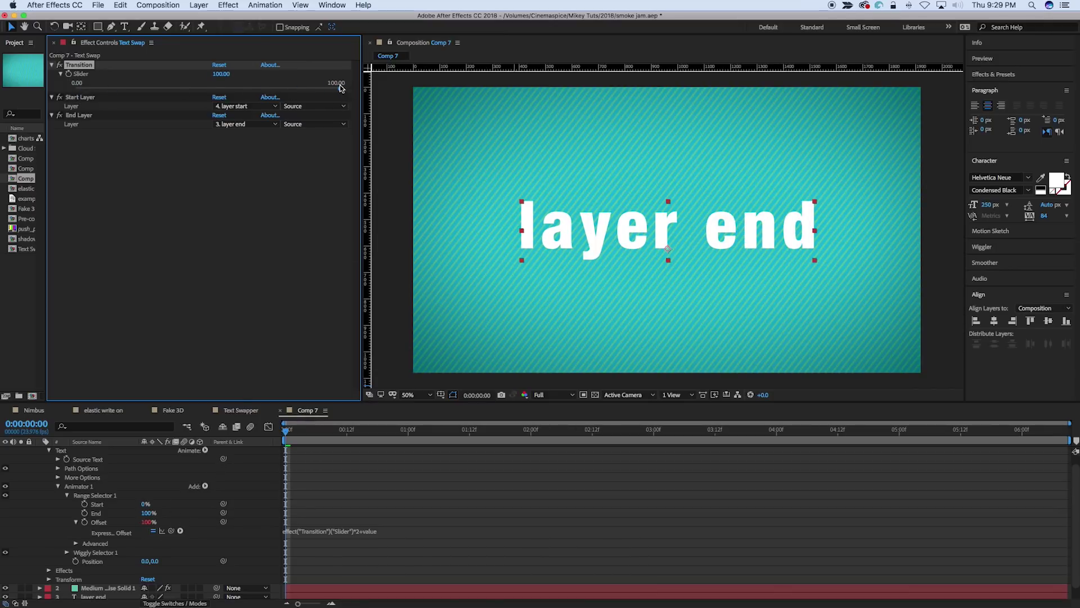
{"action": "left_click_drag", "start_coordinate": [209, 88], "coordinate": [205, 88]}
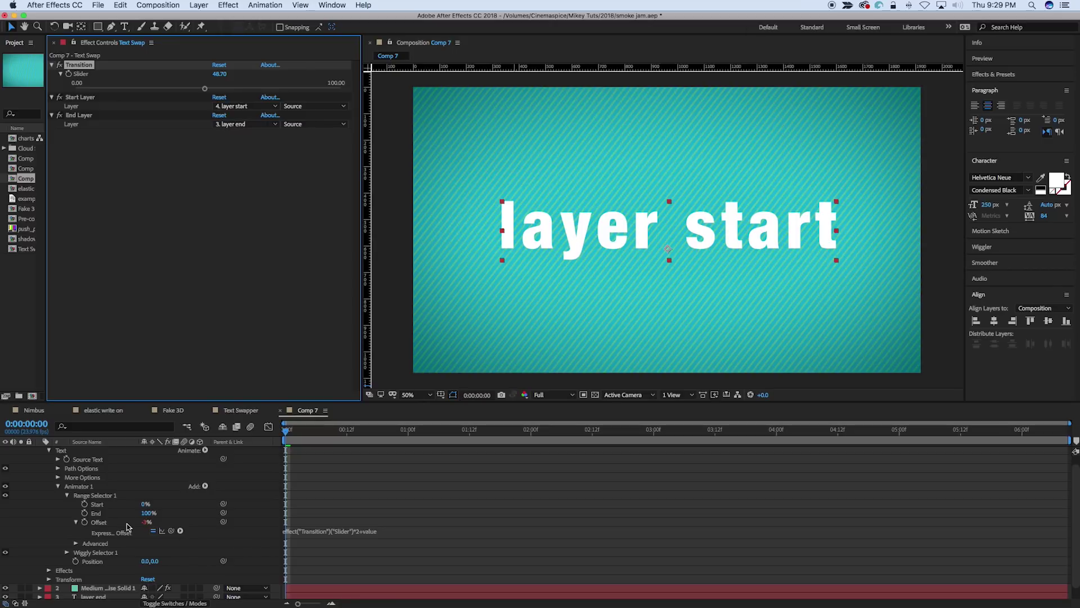
Set Animator 1 Position to 0,370 after collapsing Range Selector 1, then return Transition to 0.
{"action": "left_click", "coordinate": [67, 496]}
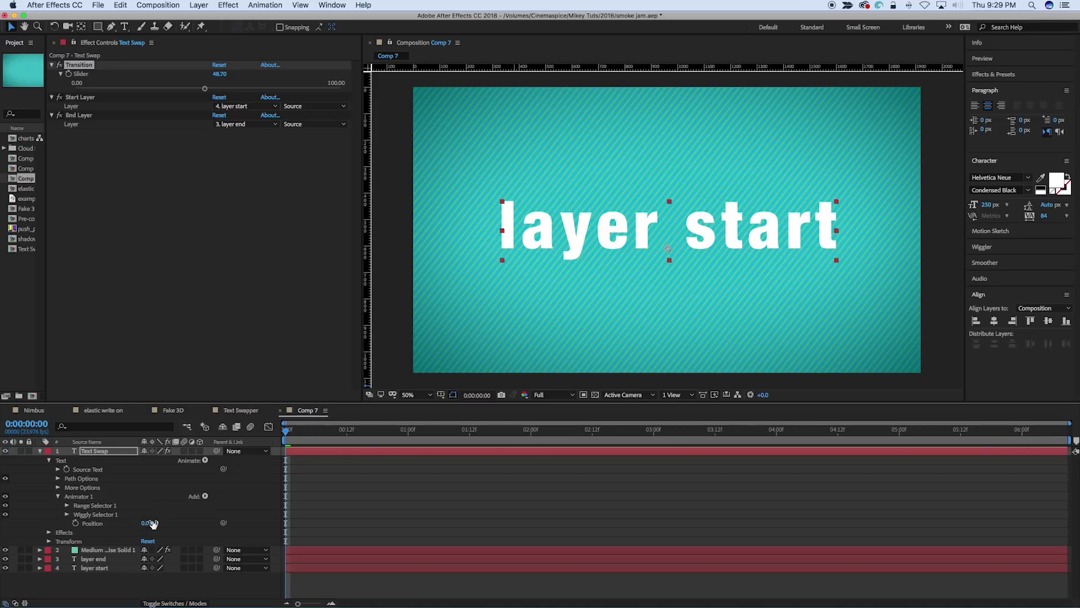
{"action": "left_click_drag", "start_coordinate": [153, 523], "coordinate": [356, 518]}
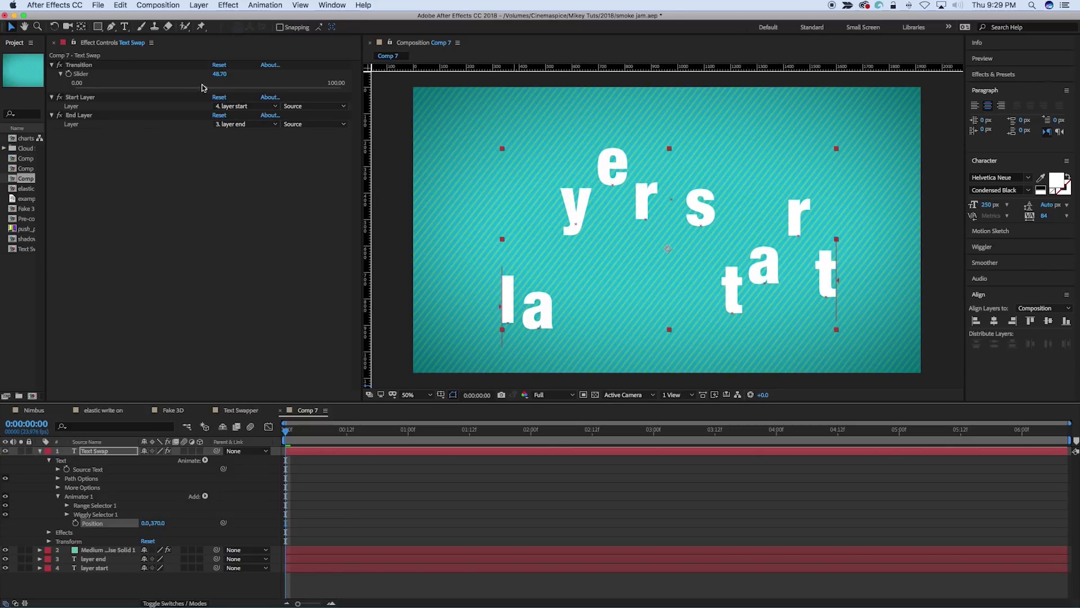
{"action": "left_click_drag", "start_coordinate": [204, 88], "coordinate": [301, 88]}
Keyframe Transition at 0 on 0:00:00:04 and 100 on 0:00:01:18.
{"action": "left_click_drag", "start_coordinate": [99, 90], "coordinate": [68, 90]}
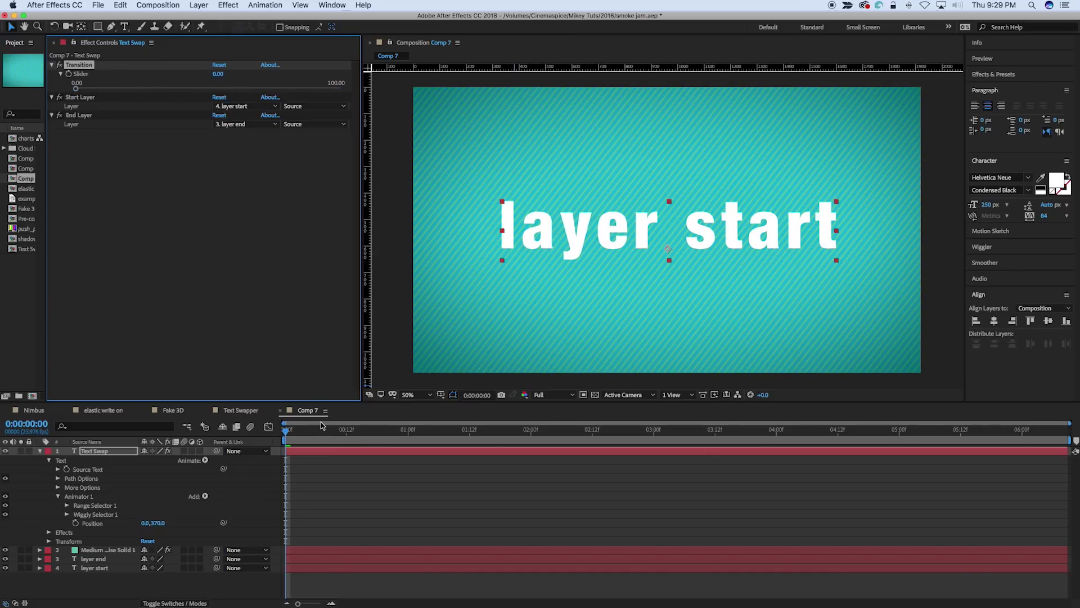
{"action": "left_click", "coordinate": [306, 432]}
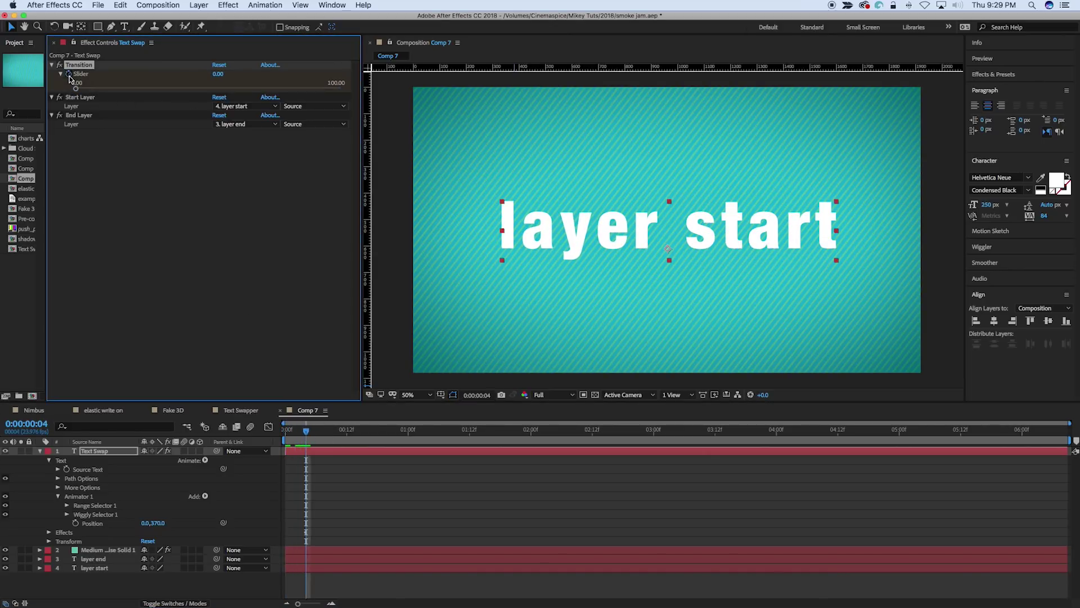
{"action": "left_click_drag", "start_coordinate": [322, 434], "coordinate": [500, 448]}
{"action": "left_click_drag", "start_coordinate": [82, 84], "coordinate": [362, 97]}
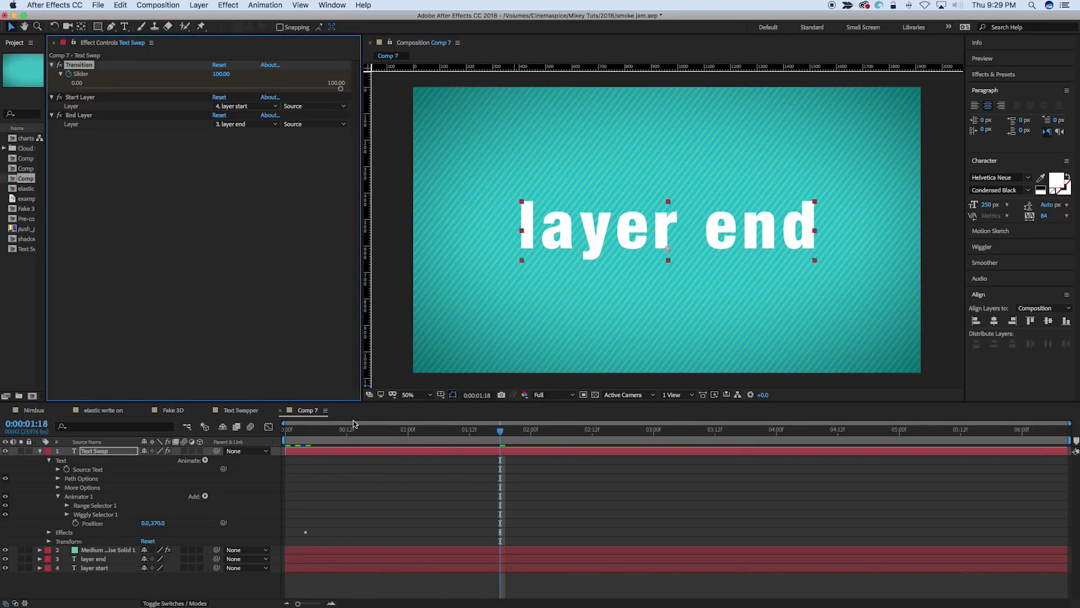
Preview the swap animation twice, then park at 0:00:00:14 mid-transition.
{"action": "key", "text": "Home"}
{"action": "key", "text": "space"}
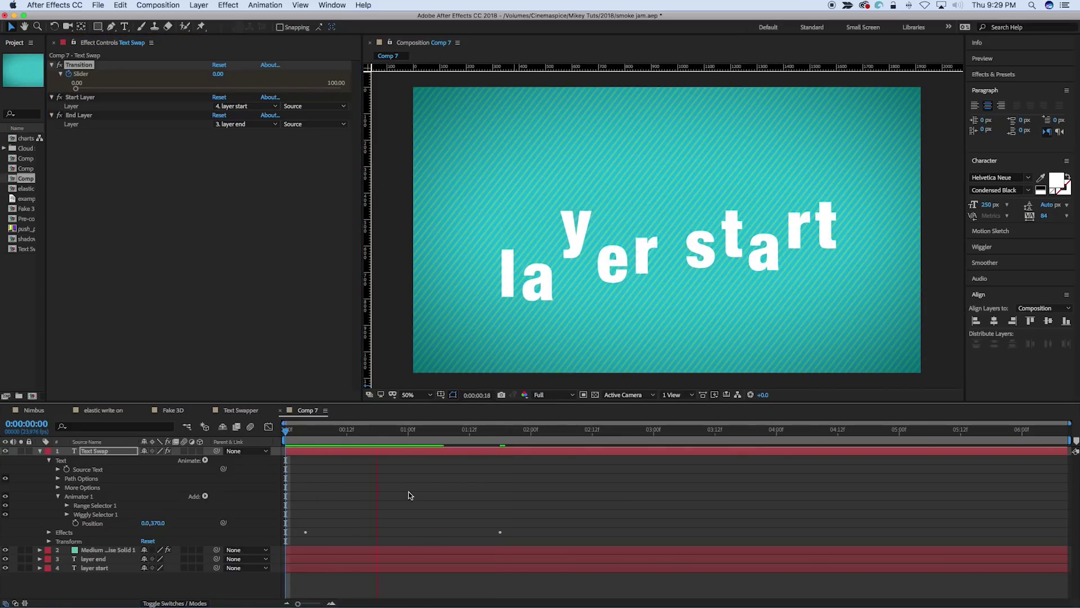
{"action": "key", "text": "space"}
{"action": "left_click", "coordinate": [414, 430]}
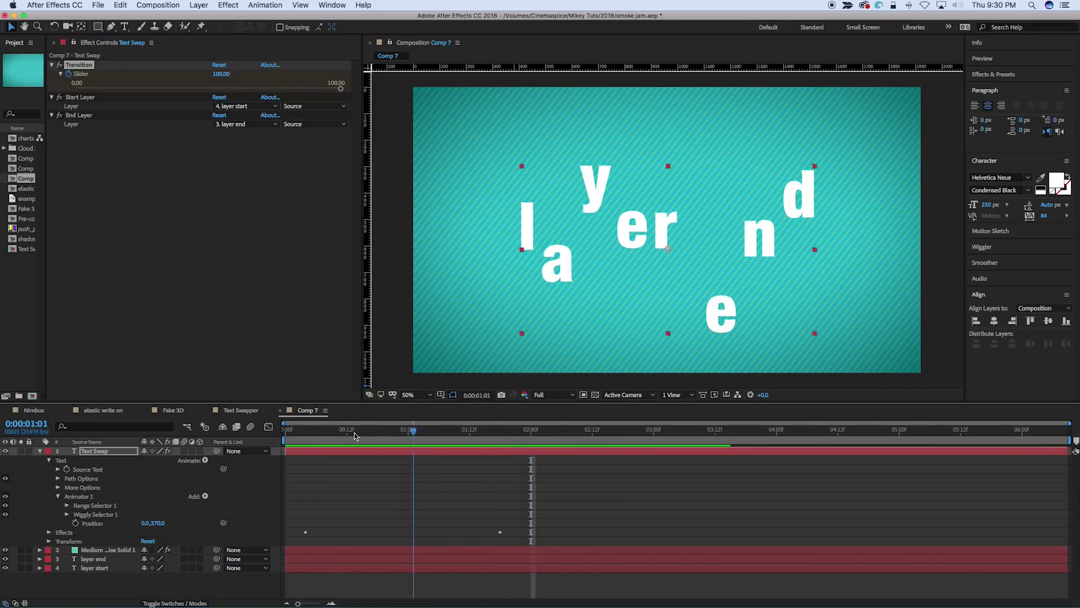
{"action": "key", "text": "Home"}
{"action": "key", "text": "space"}
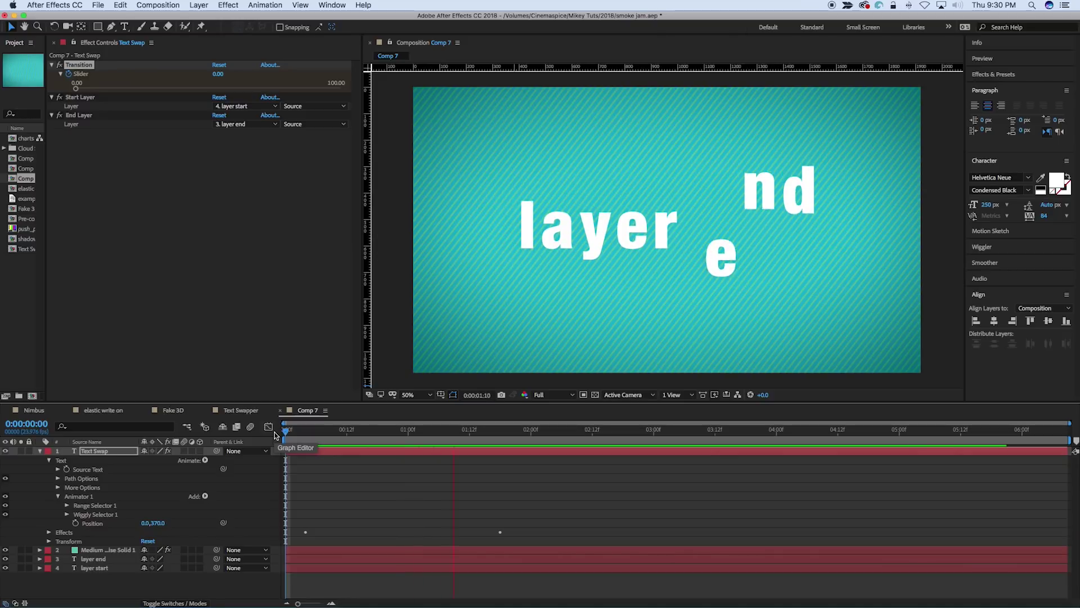
{"action": "key", "text": "space"}
{"action": "left_click", "coordinate": [414, 431]}
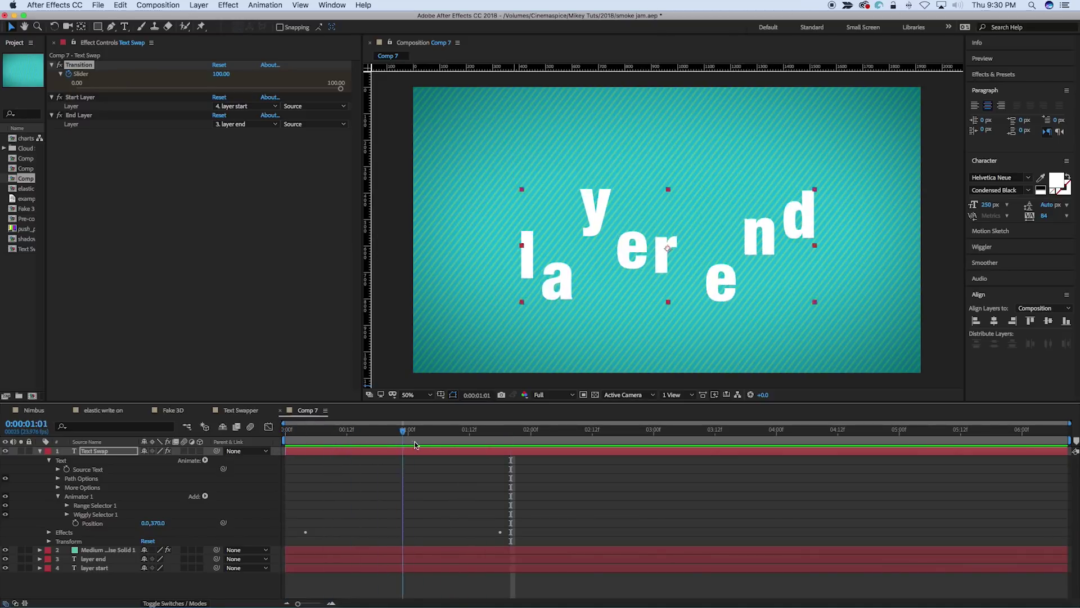
{"action": "left_click_drag", "start_coordinate": [414, 445], "coordinate": [357, 440]}
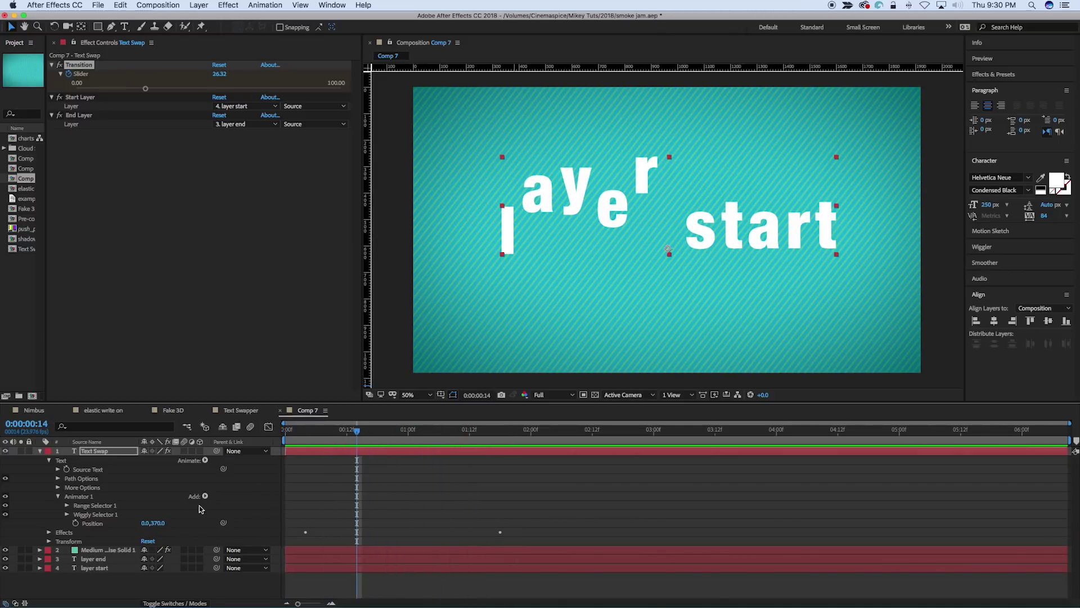
Push the animator Position far out of frame and preview the larger scatter.
{"action": "left_click_drag", "start_coordinate": [153, 522], "coordinate": [322, 533]}
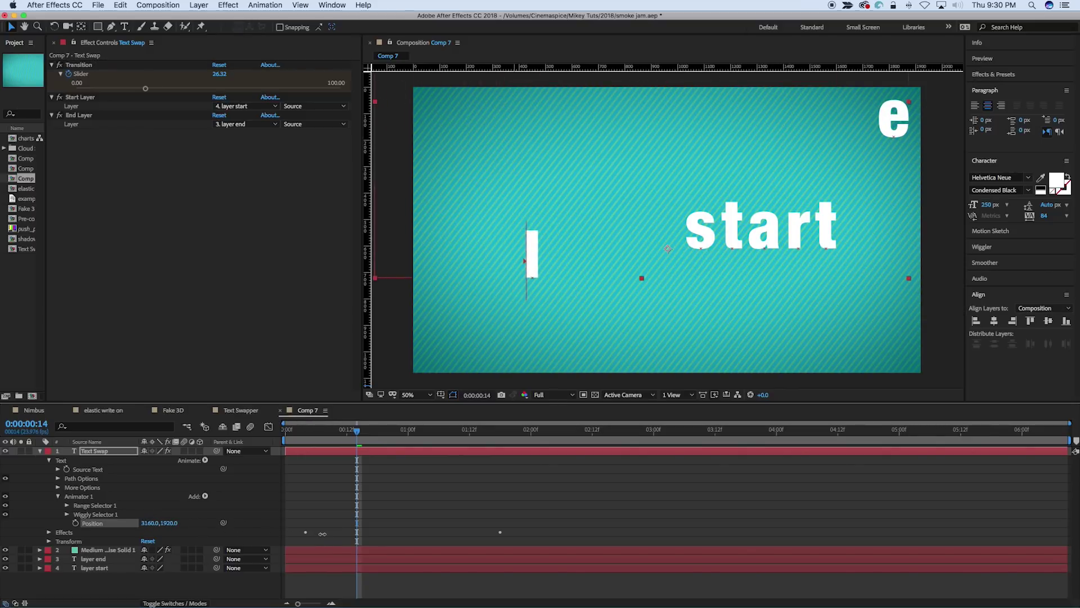
{"action": "key", "text": "Home"}
{"action": "key", "text": "space"}
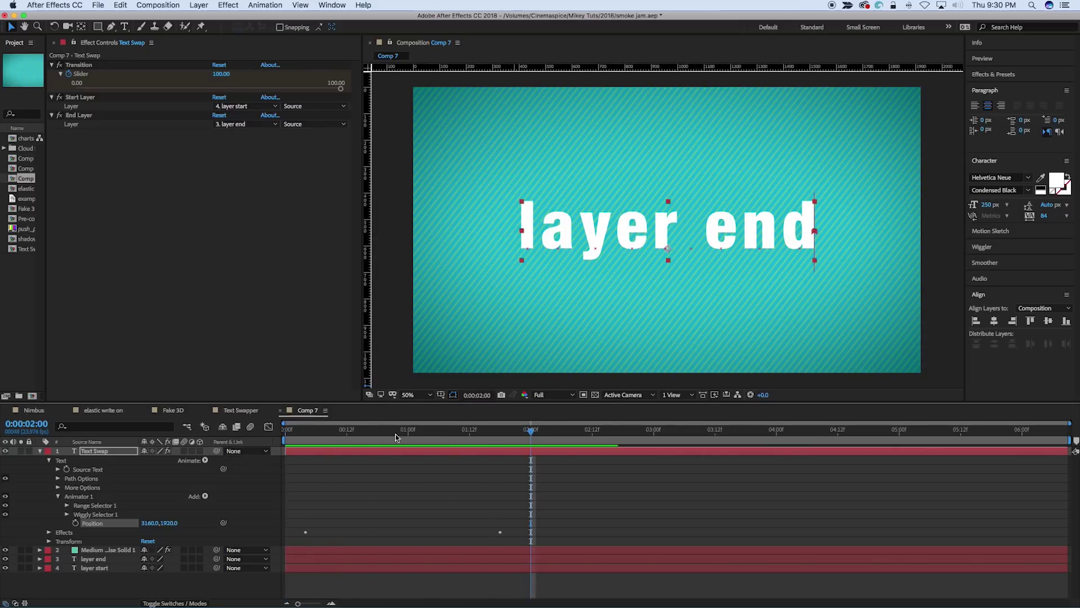
Reset Position to 0,0, then set it to 890,0 for a horizontal scatter and preview.
{"action": "left_click", "coordinate": [147, 524]}
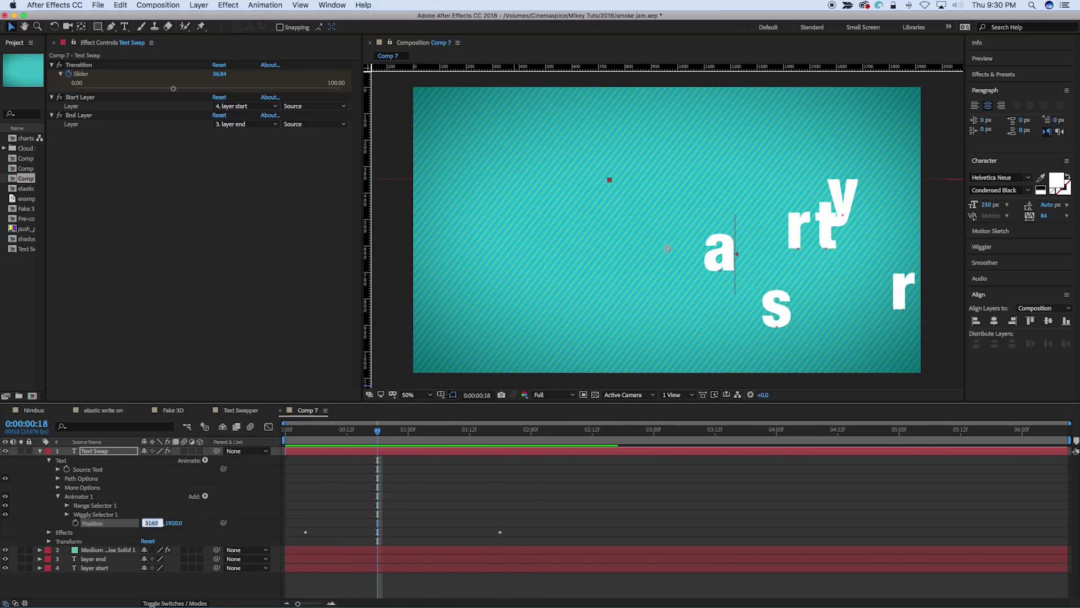
{"action": "type", "text": "0"}
{"action": "key", "text": "Tab"}
{"action": "type", "text": "0"}
{"action": "key", "text": "Return"}
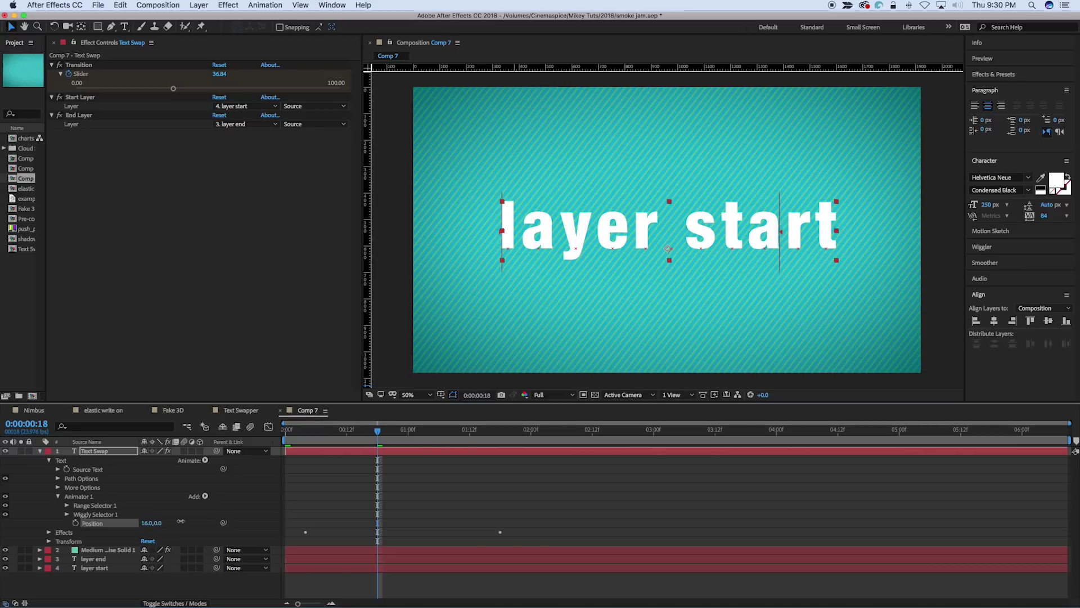
{"action": "left_click_drag", "start_coordinate": [180, 521], "coordinate": [621, 529]}
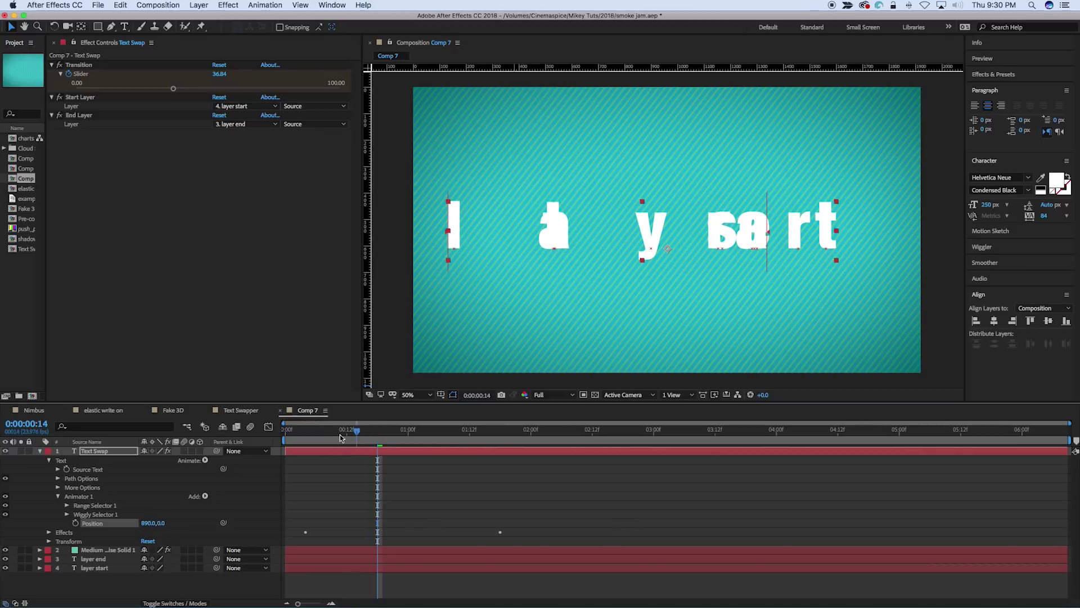
{"action": "left_click", "coordinate": [301, 437]}
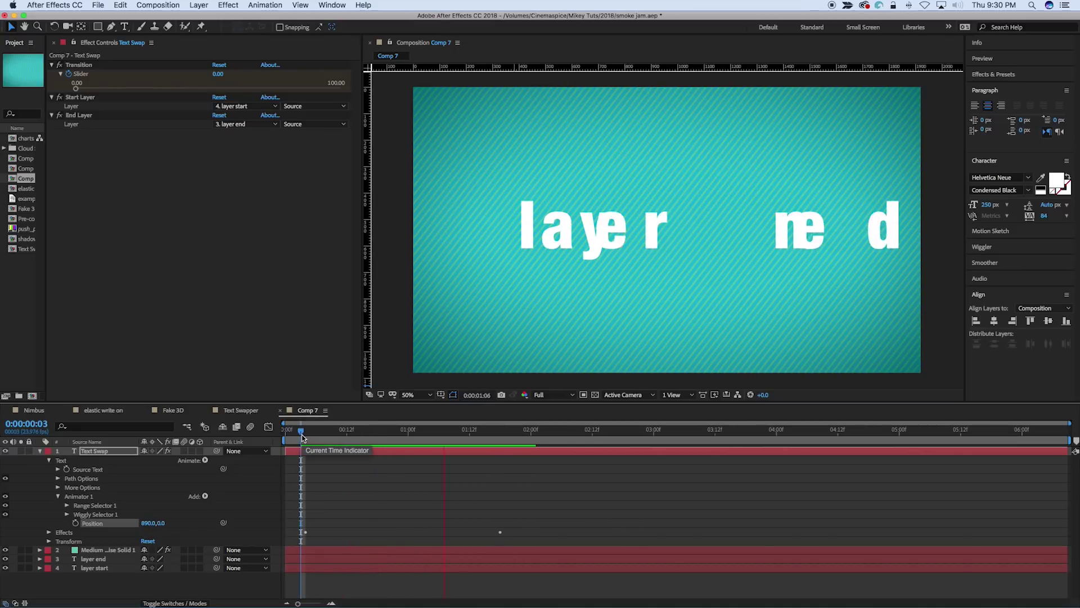
{"action": "key", "text": "space"}
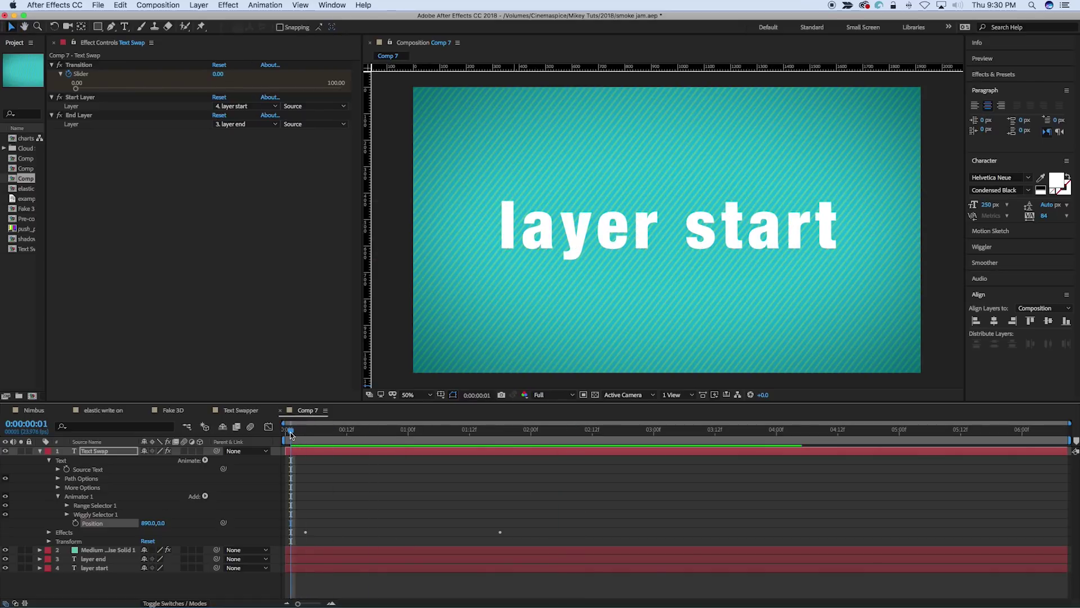
Change the layer end text to 'Tutorial'.
{"action": "double_click", "coordinate": [318, 560]}
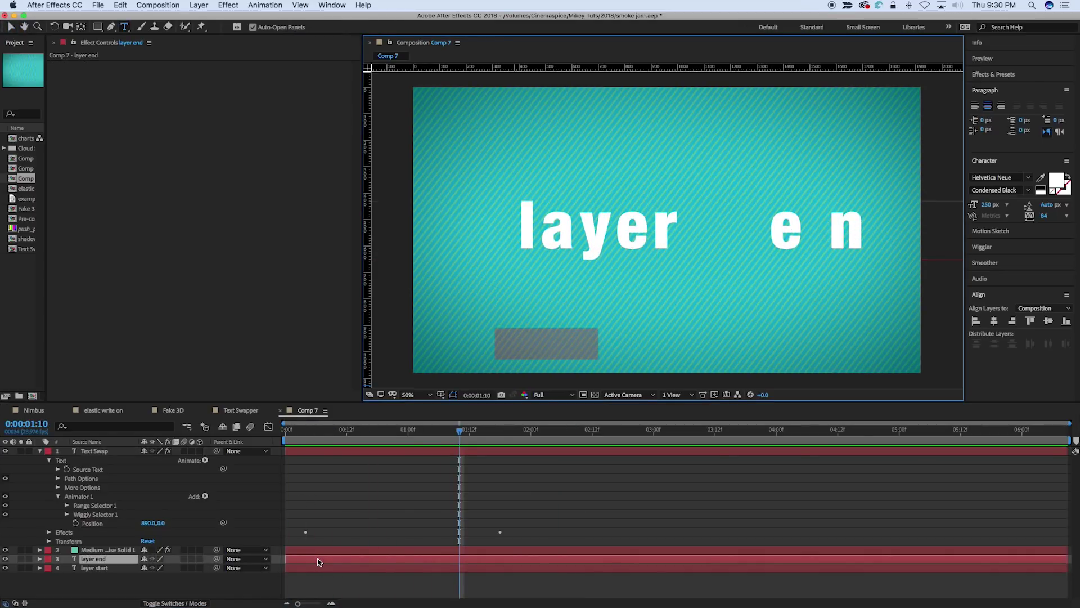
{"action": "type", "text": "Tu"}
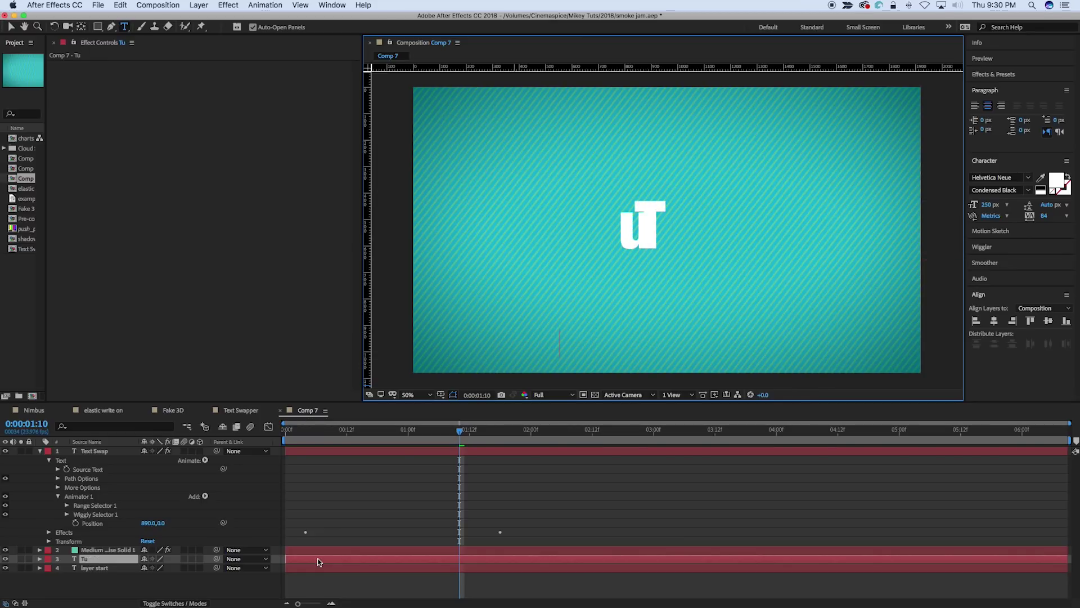
{"action": "type", "text": "torial"}
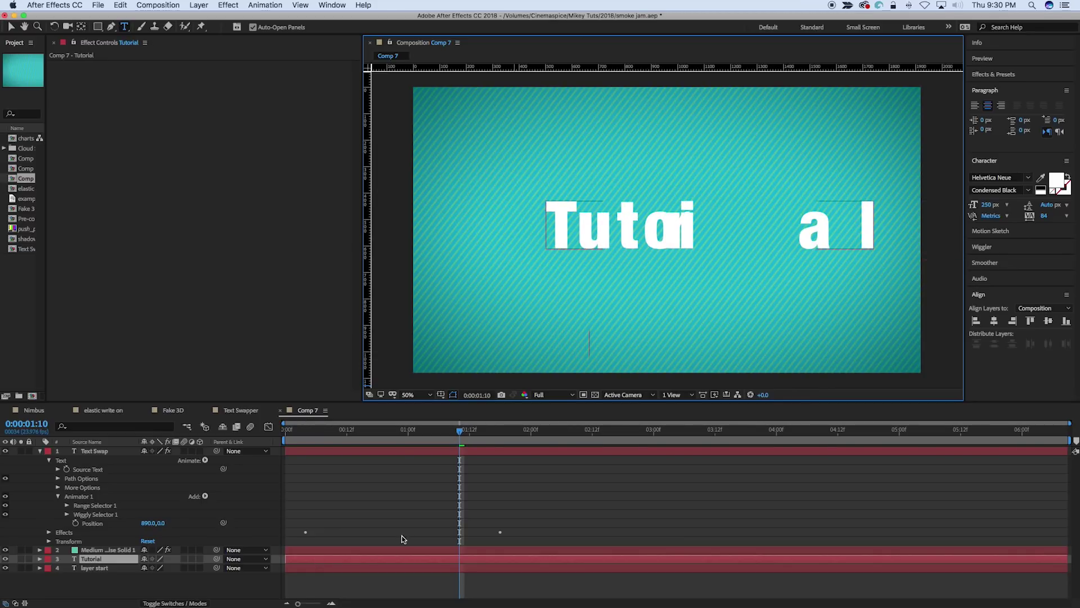
{"action": "left_click_drag", "start_coordinate": [487, 433], "coordinate": [561, 433]}
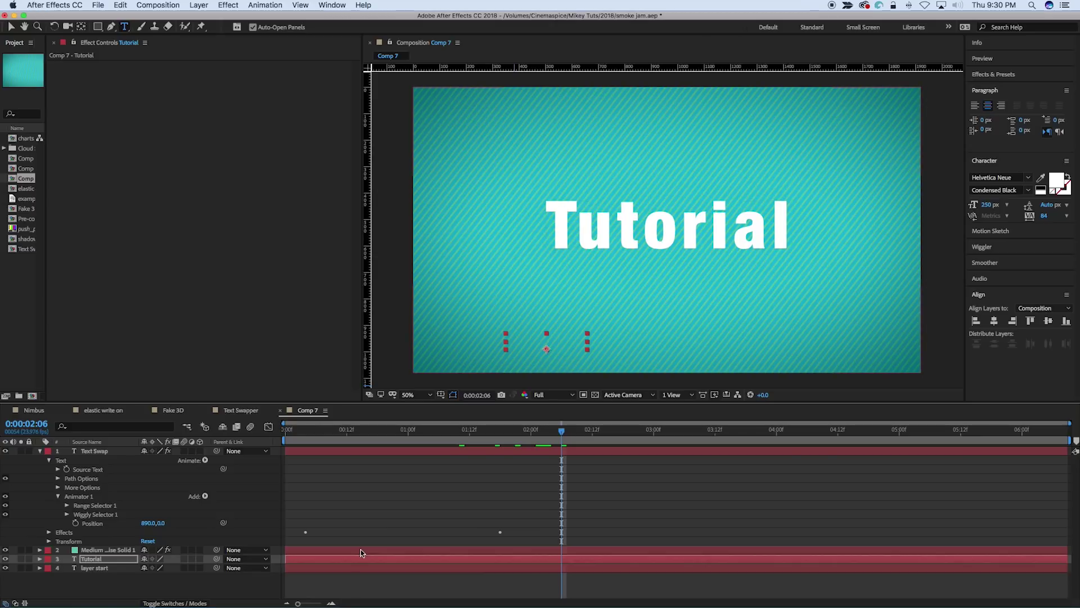
Replace the layer start text with 'After Effects' and preview the swap from the start.
{"action": "left_click", "coordinate": [363, 568]}
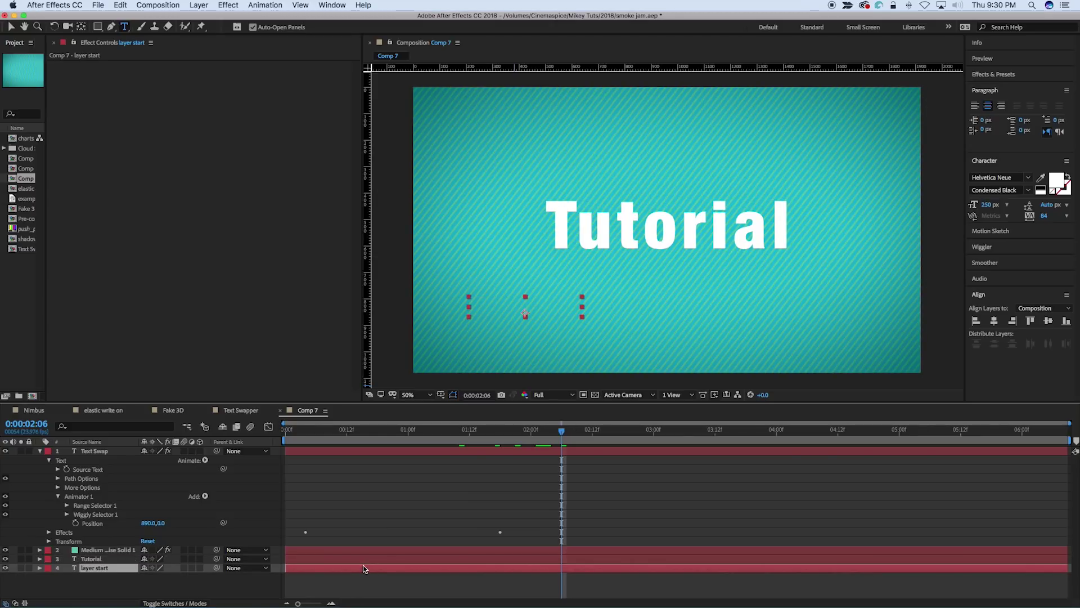
{"action": "double_click", "coordinate": [363, 567]}
{"action": "type", "text": "After Effects"}
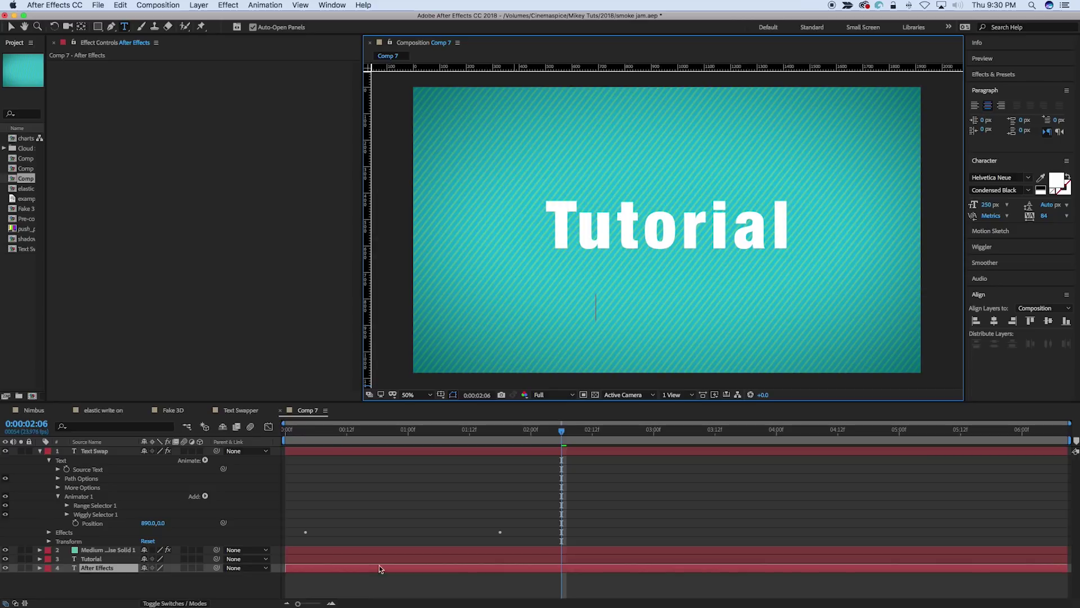
{"action": "left_click", "coordinate": [499, 504]}
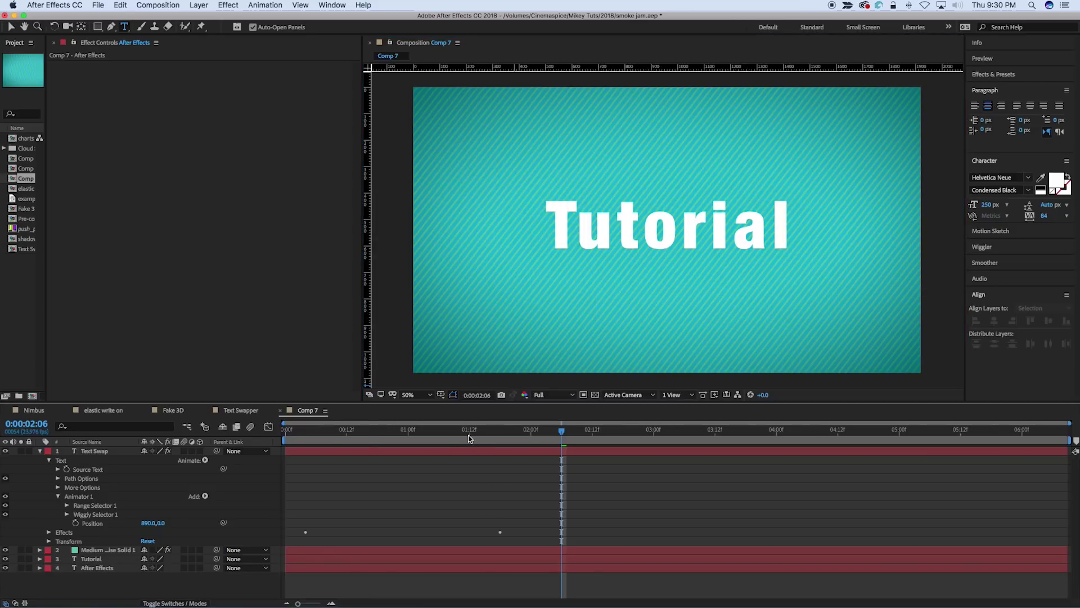
{"action": "key", "text": "Home"}
{"action": "key", "text": "space"}
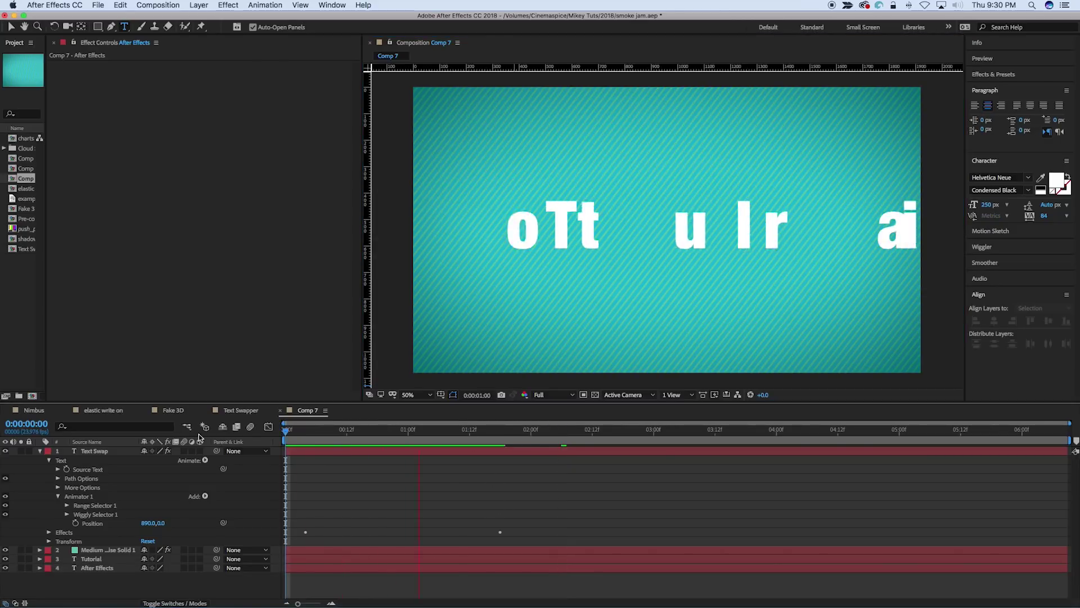
Stop playback and add a Blur property to Animator 1.
{"action": "key", "text": "space"}
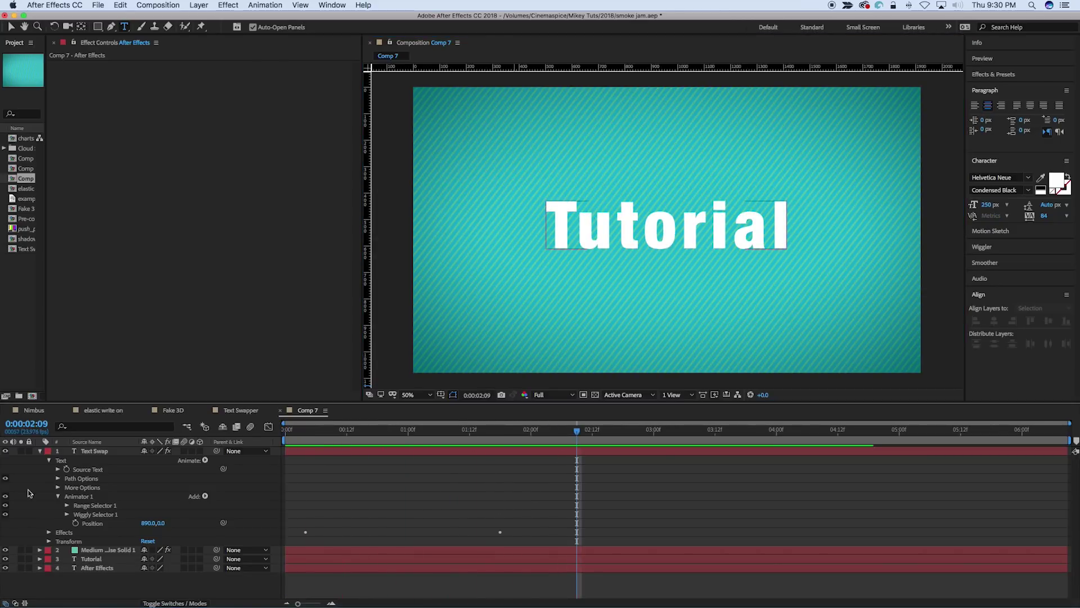
{"action": "left_click", "coordinate": [79, 497]}
{"action": "left_click", "coordinate": [206, 497]}
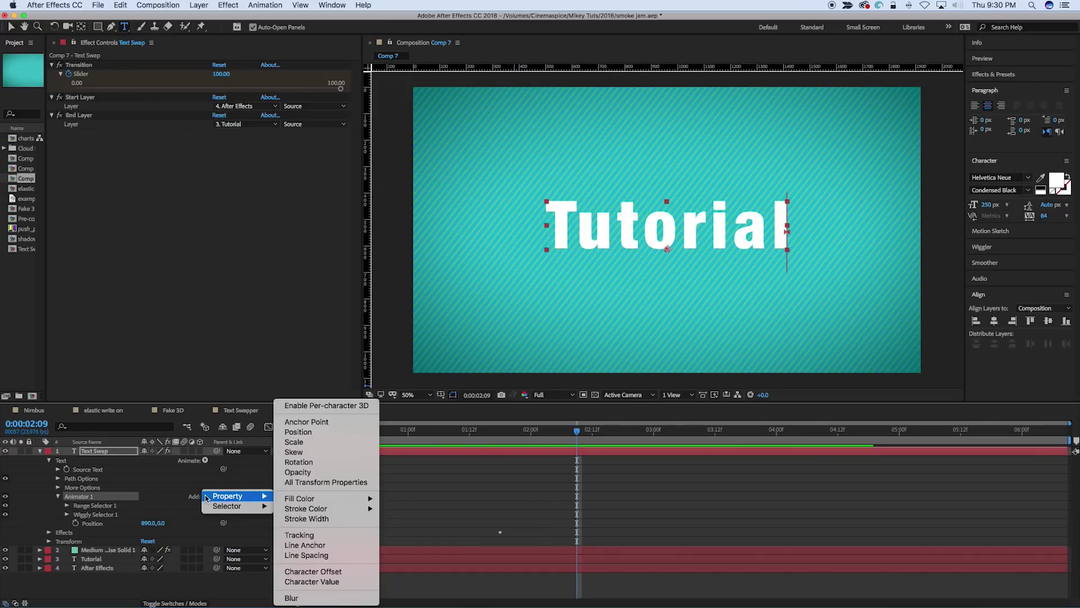
{"action": "left_click", "coordinate": [291, 598]}
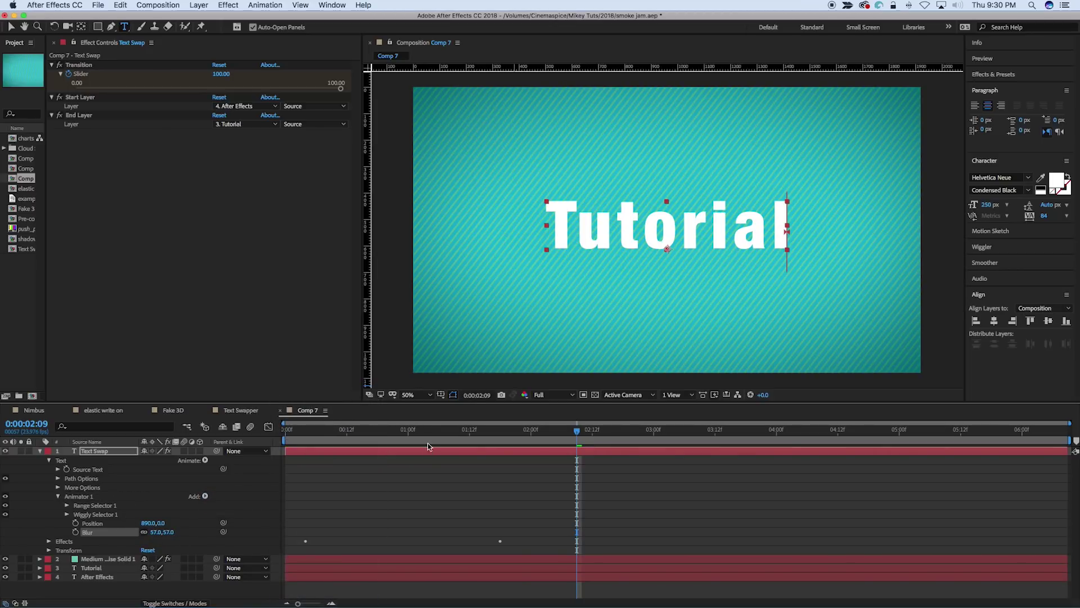
At frame 23, add a Scale property to Animator 1 set to 344%.
{"action": "left_click", "coordinate": [398, 431]}
{"action": "left_click_drag", "start_coordinate": [398, 434], "coordinate": [403, 432]}
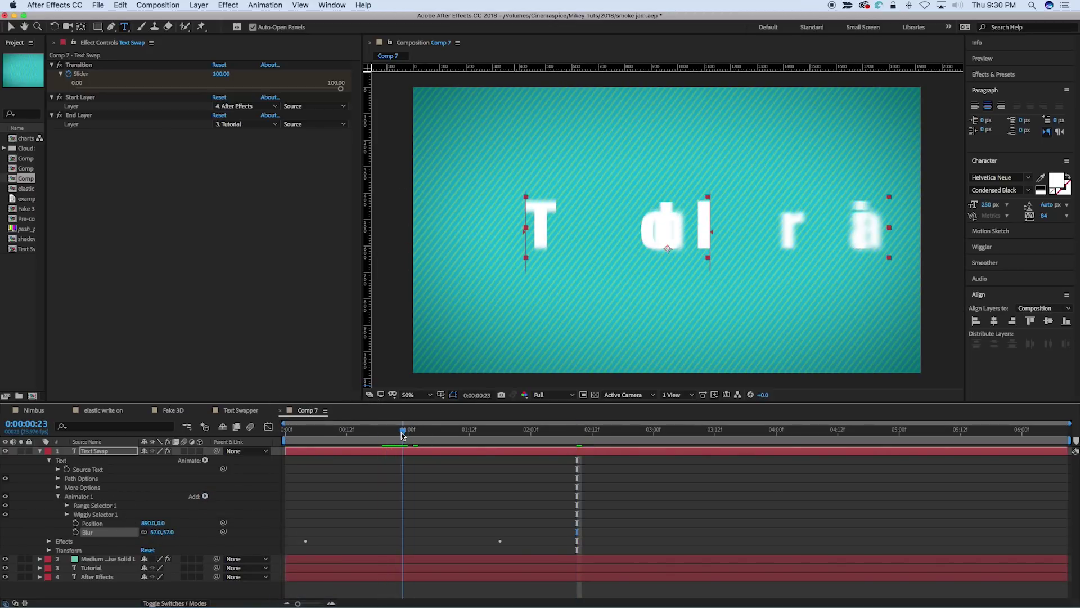
{"action": "left_click", "coordinate": [206, 496]}
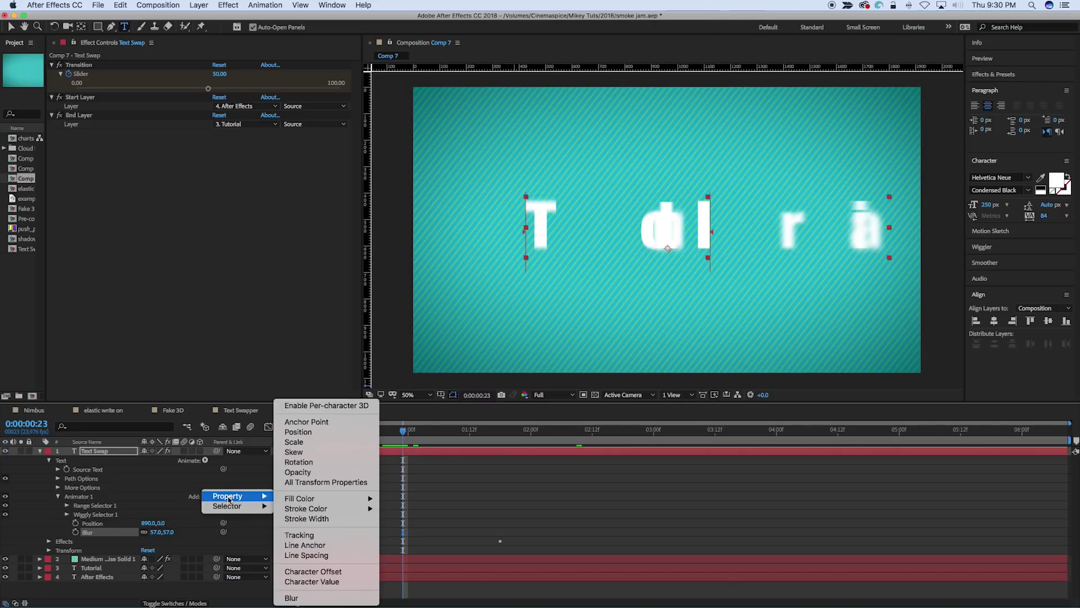
{"action": "left_click", "coordinate": [293, 442]}
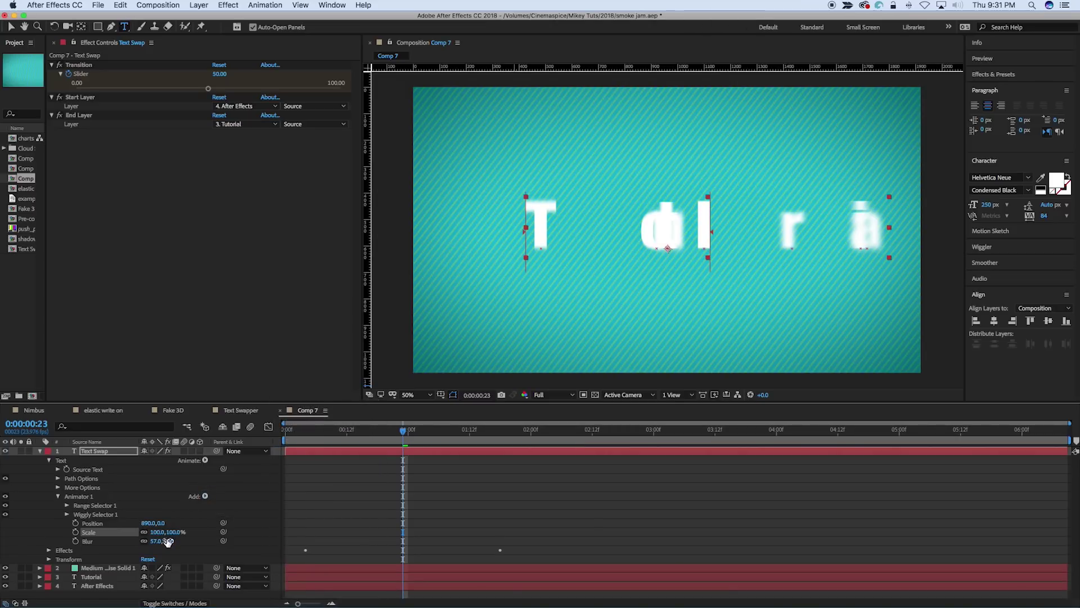
{"action": "left_click_drag", "start_coordinate": [167, 533], "coordinate": [308, 553]}
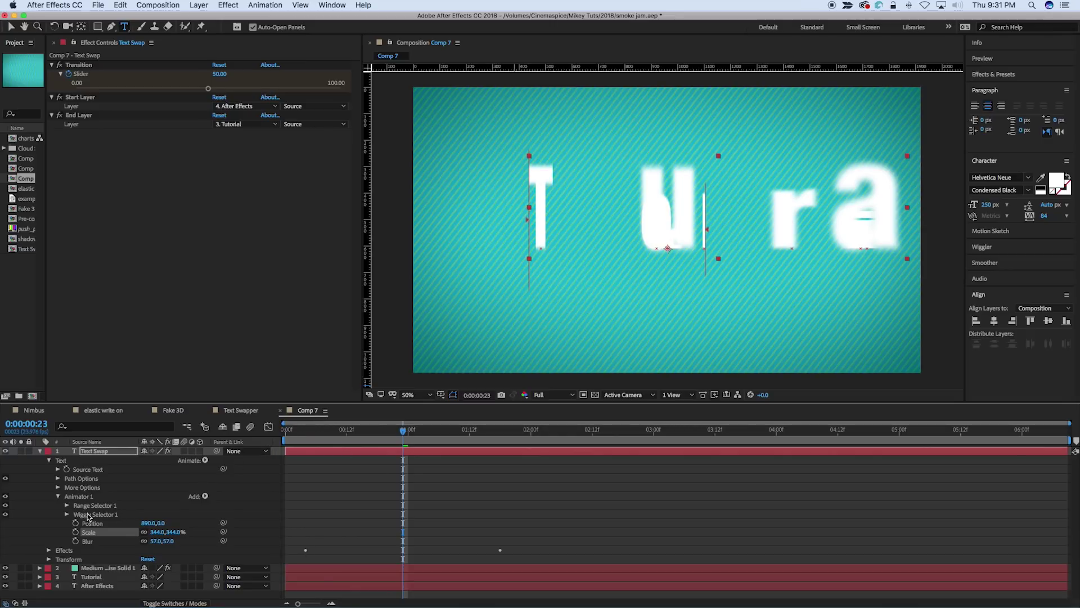
Add an Opacity property at 35% to Animator 1 and preview from the start.
{"action": "left_click", "coordinate": [206, 498]}
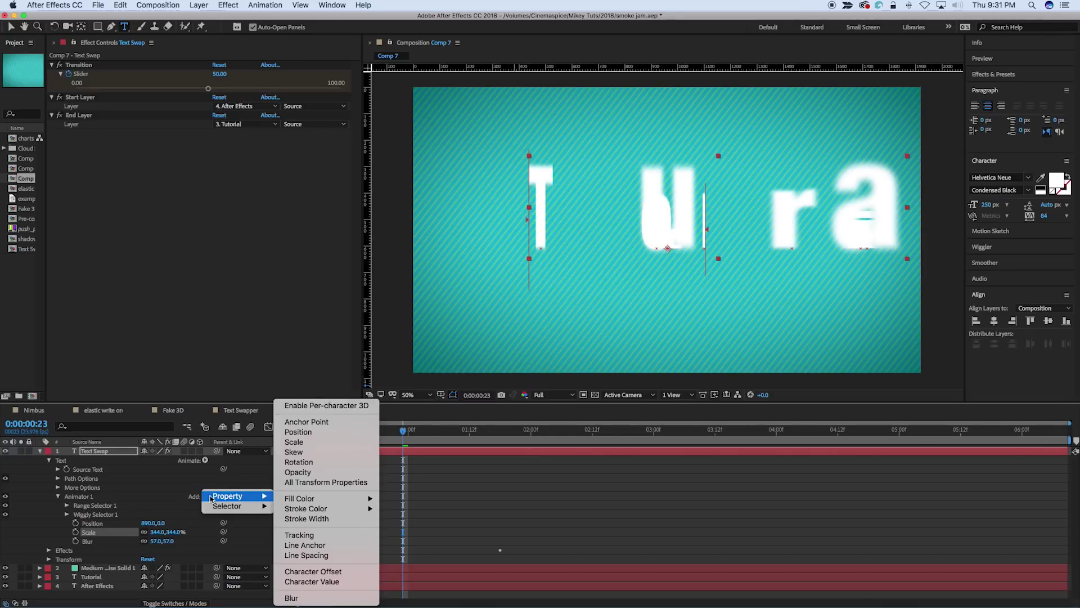
{"action": "left_click", "coordinate": [300, 474]}
{"action": "left_click_drag", "start_coordinate": [135, 541], "coordinate": [110, 540]}
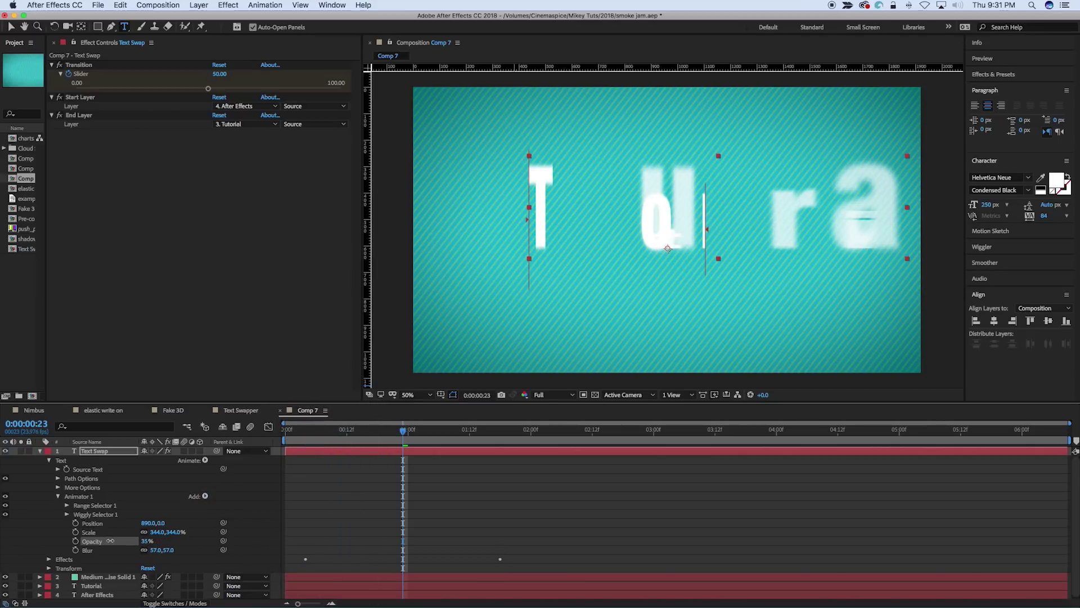
{"action": "key", "text": "Home"}
{"action": "key", "text": "space"}
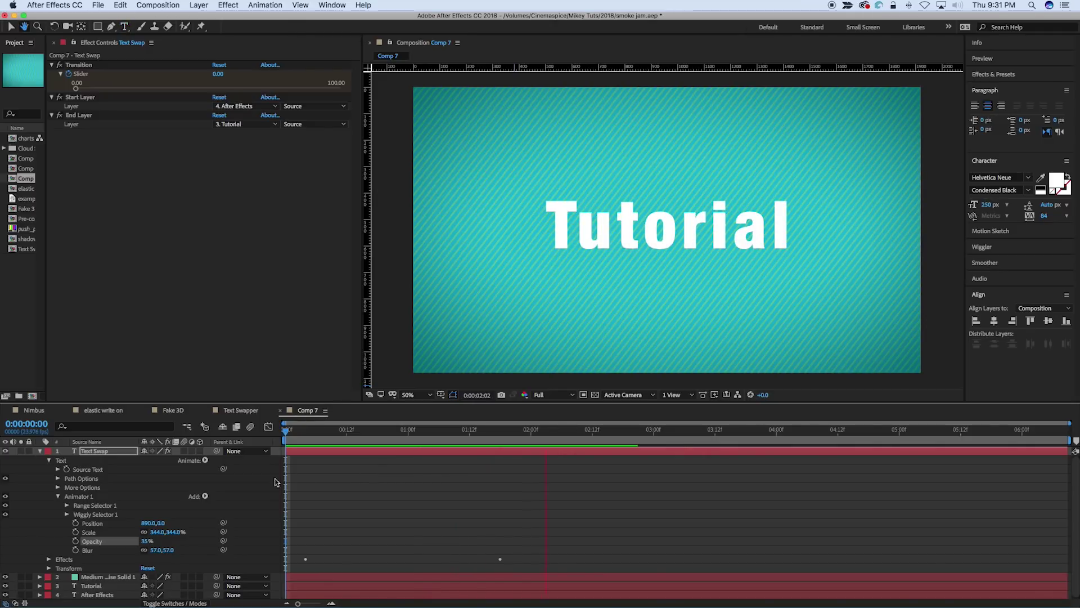
{"action": "left_click", "coordinate": [307, 430]}
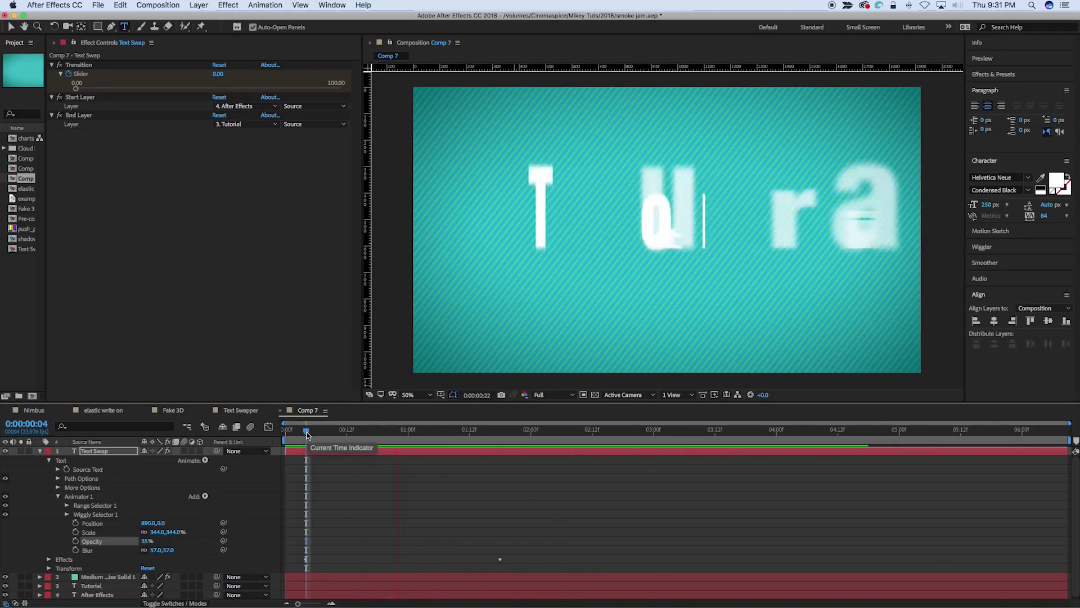
Set Wiggly Selector 1's Wiggles/Second to 10 and preview the faster jitter.
{"action": "left_click", "coordinate": [66, 515]}
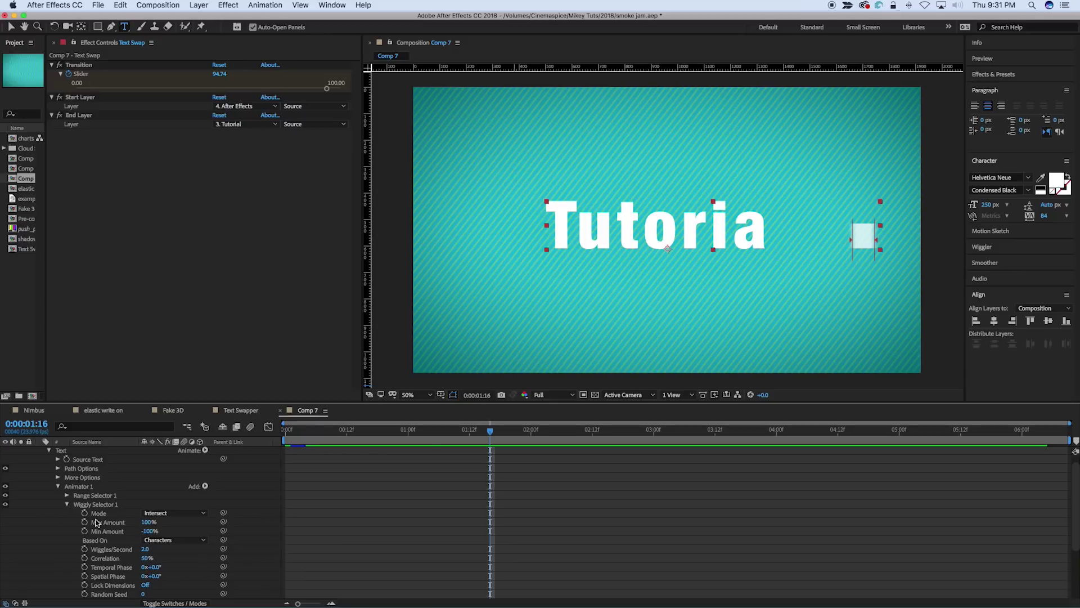
{"action": "left_click", "coordinate": [145, 550]}
{"action": "type", "text": "10"}
{"action": "key", "text": "Return"}
{"action": "key", "text": "space"}
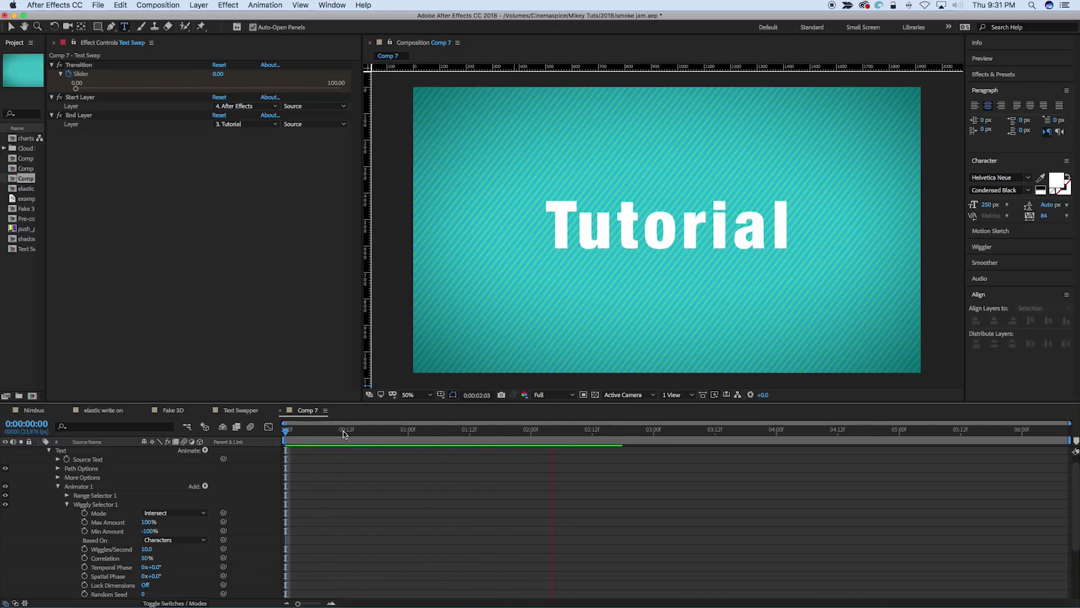
{"action": "left_click", "coordinate": [313, 431]}
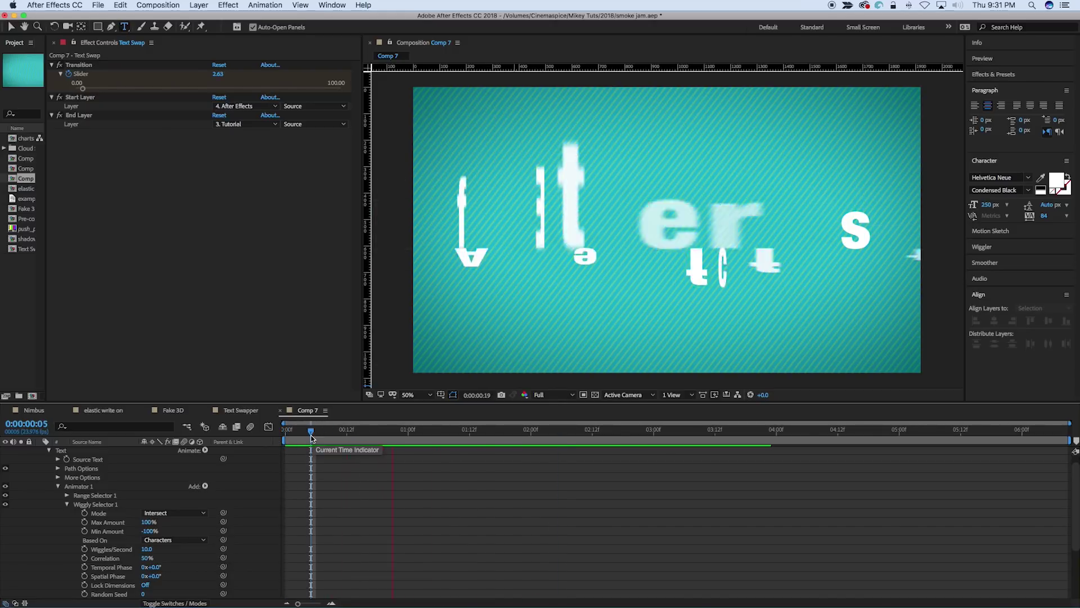
Delete Animator 1's Scale property and preview the swap without scaling.
{"action": "key", "text": "space"}
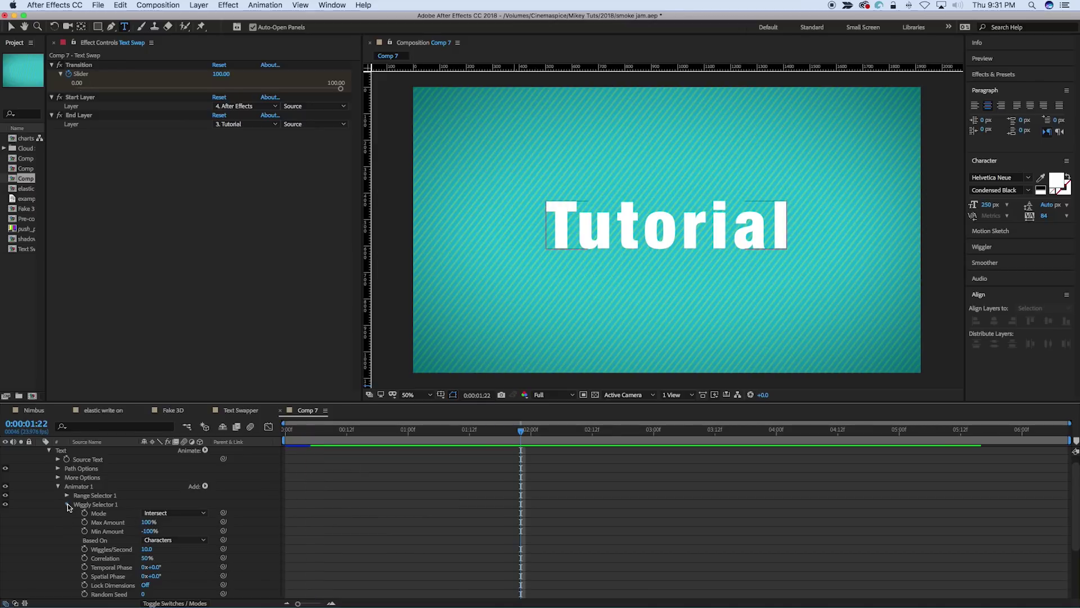
{"action": "left_click", "coordinate": [67, 505]}
{"action": "left_click", "coordinate": [88, 531]}
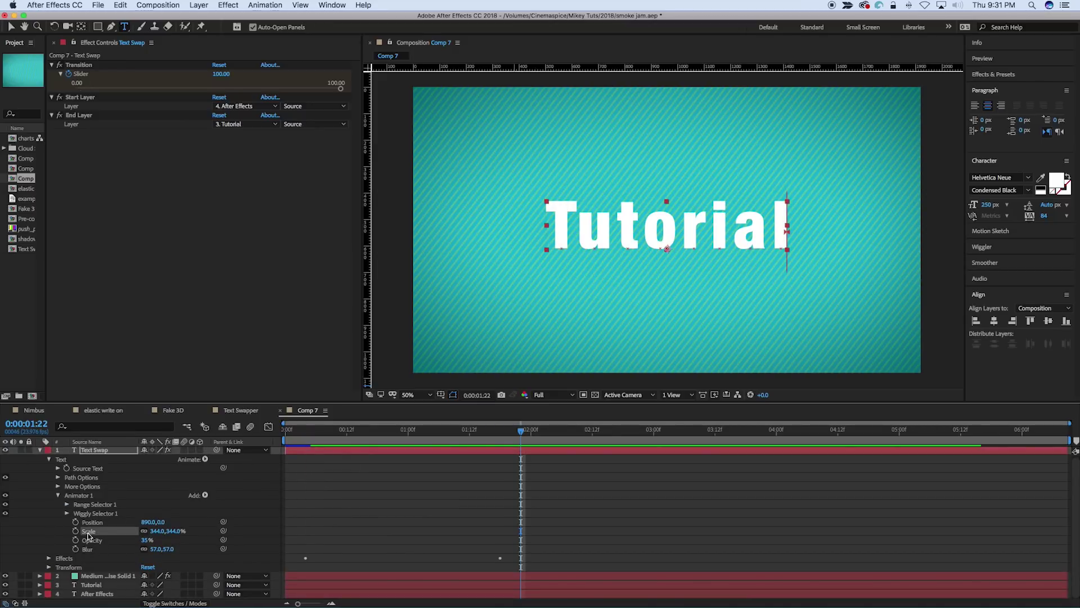
{"action": "key", "text": "Delete"}
{"action": "left_click", "coordinate": [298, 437]}
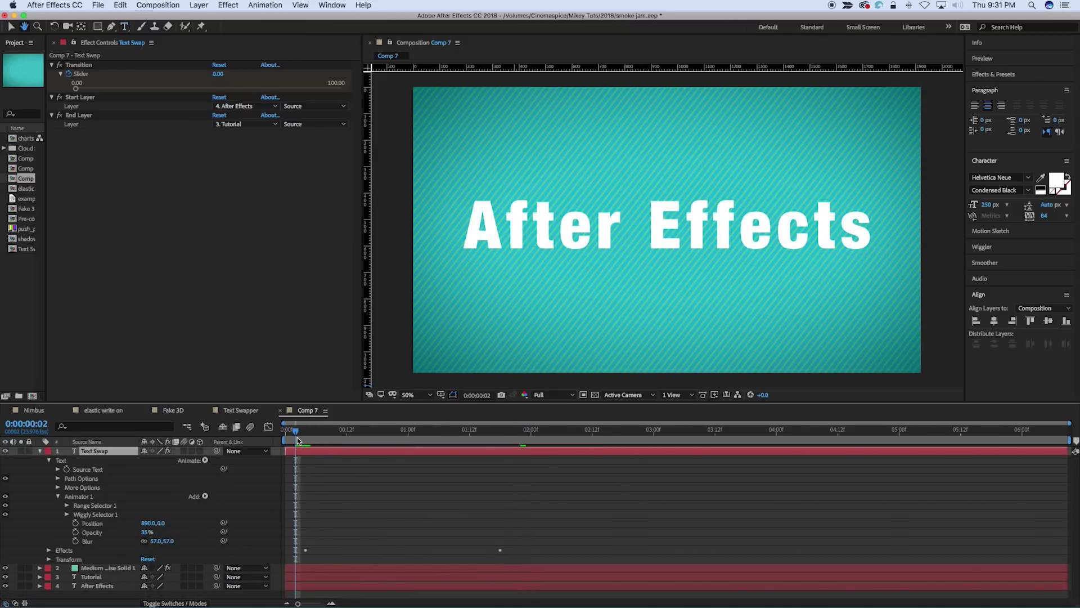
{"action": "key", "text": "space"}
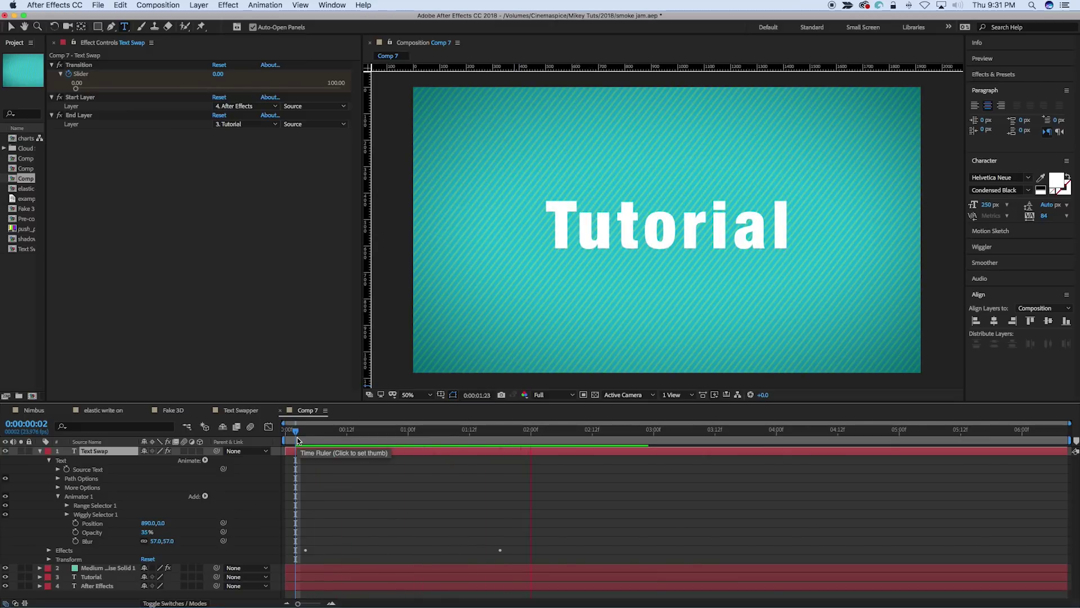
{"action": "left_click", "coordinate": [292, 438]}
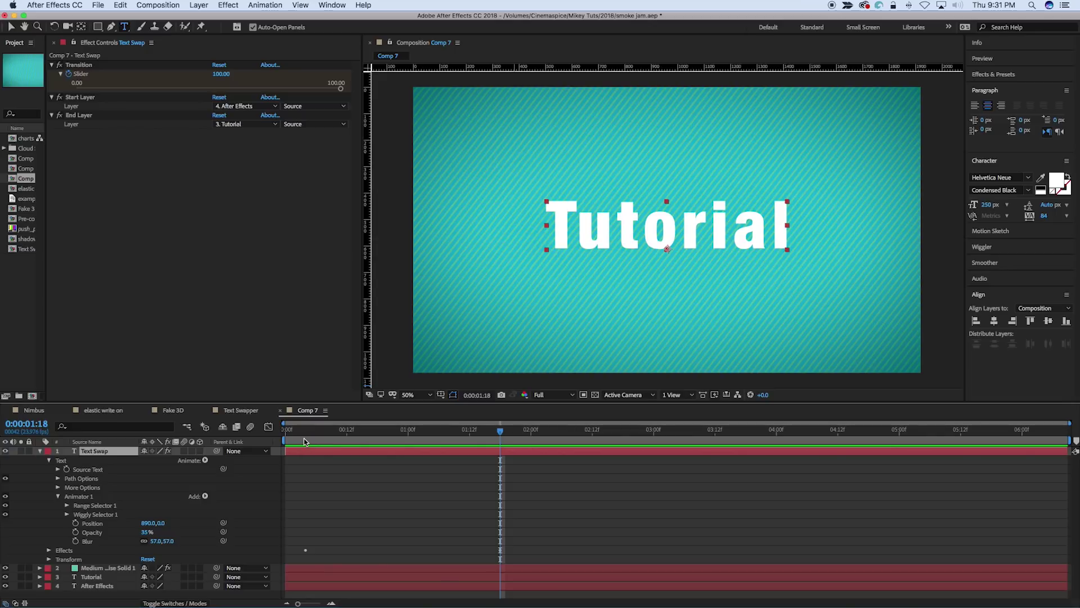
Move the end Transition keyframe to about 0:21f and put the After Effects layer above Tutorial.
{"action": "left_click", "coordinate": [39, 451]}
{"action": "left_click", "coordinate": [97, 470]}
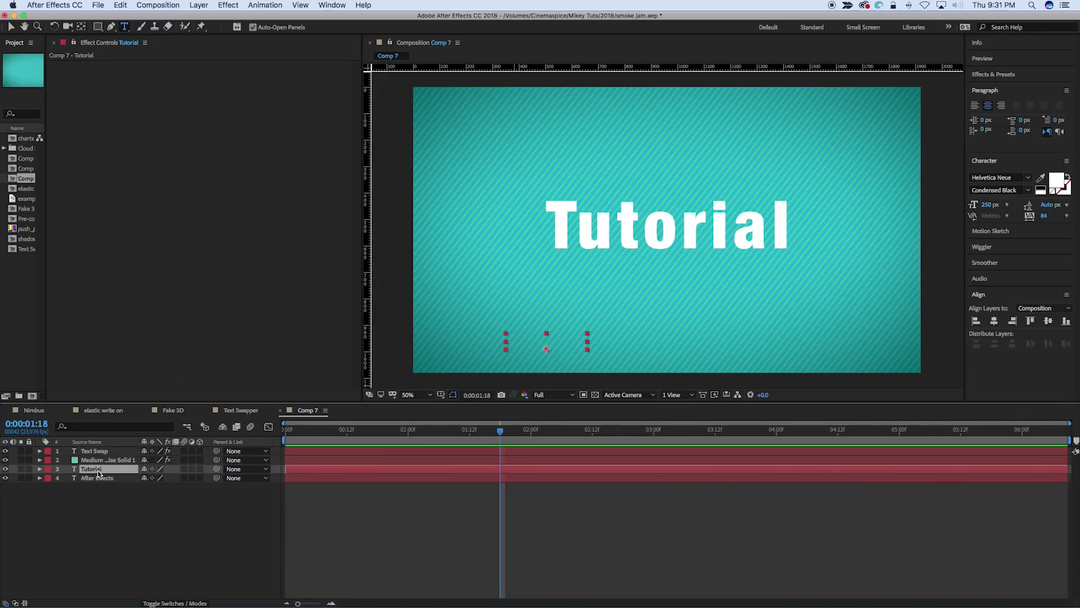
{"action": "left_click", "coordinate": [369, 451]}
{"action": "key", "text": "u"}
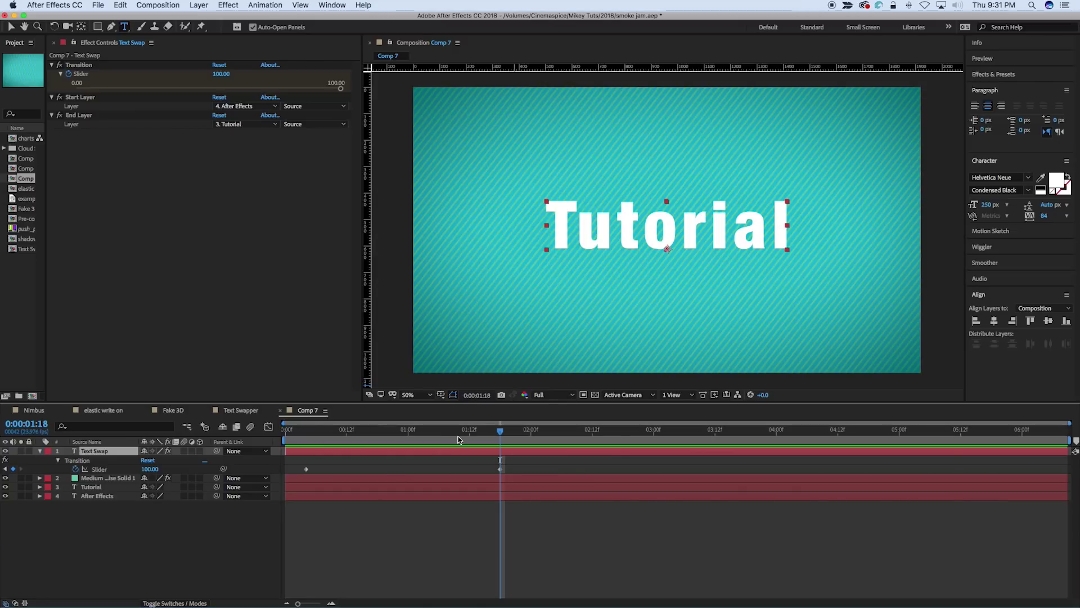
{"action": "left_click_drag", "start_coordinate": [498, 468], "coordinate": [391, 468]}
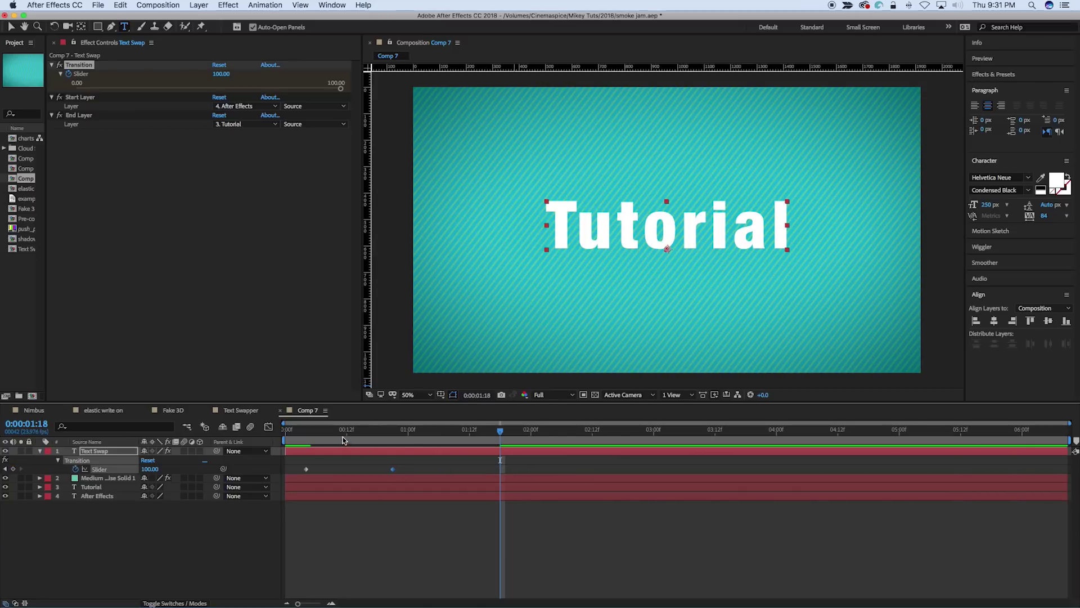
{"action": "left_click_drag", "start_coordinate": [326, 433], "coordinate": [272, 435]}
{"action": "key", "text": "space"}
{"action": "key", "text": "space"}
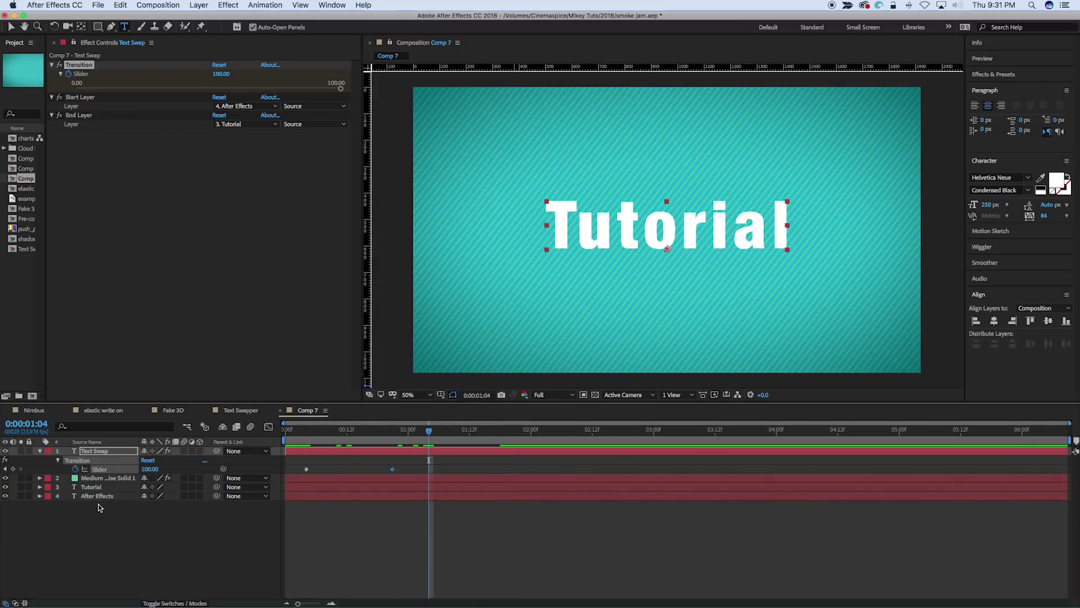
{"action": "key", "text": "F2"}
{"action": "left_click", "coordinate": [98, 487]}
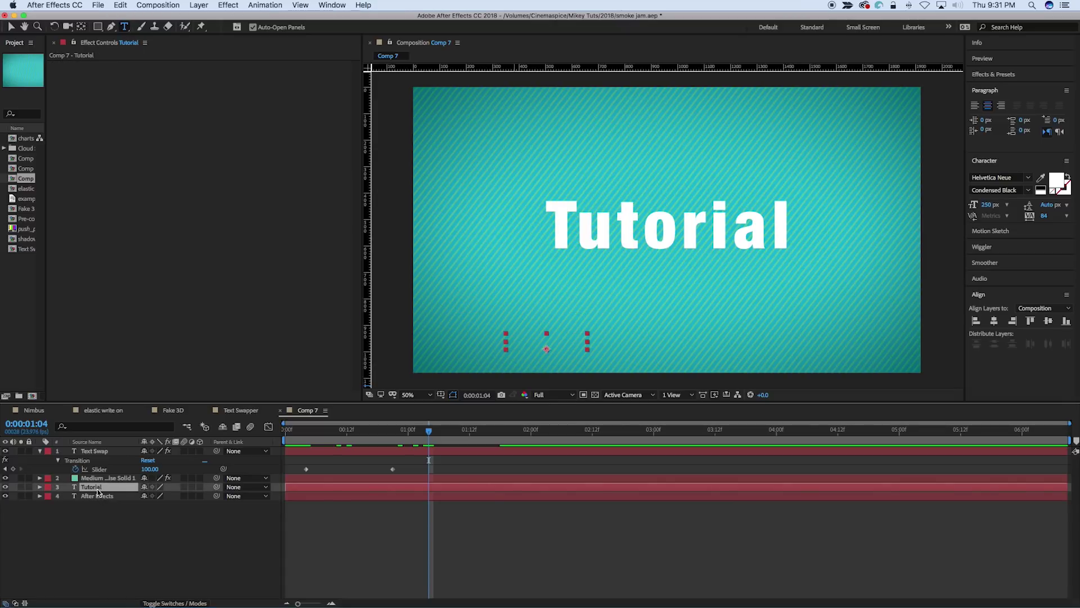
{"action": "left_click_drag", "start_coordinate": [98, 496], "coordinate": [95, 488]}
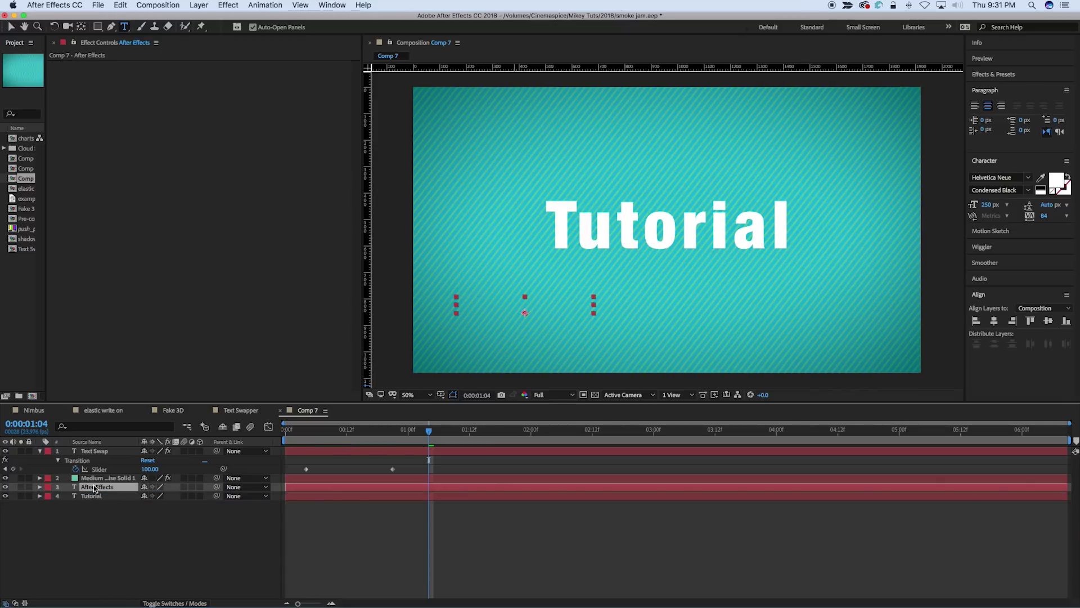
Keyframe the After Effects layer's Source Text and change it to 'Mikey' at 0:00:01:05.
{"action": "left_click", "coordinate": [39, 488]}
{"action": "left_click", "coordinate": [49, 497]}
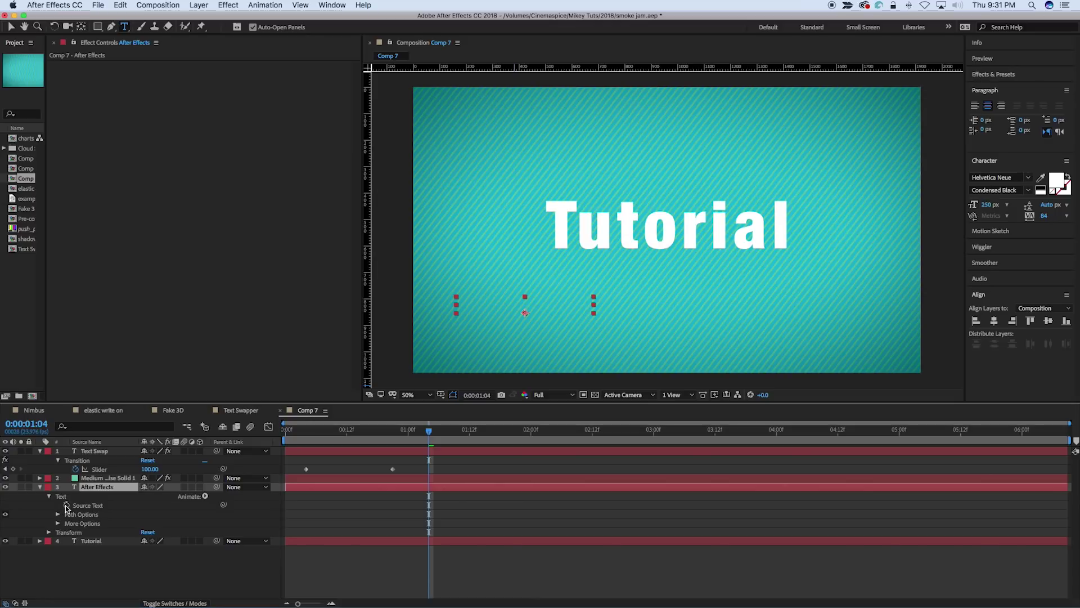
{"action": "left_click", "coordinate": [66, 504]}
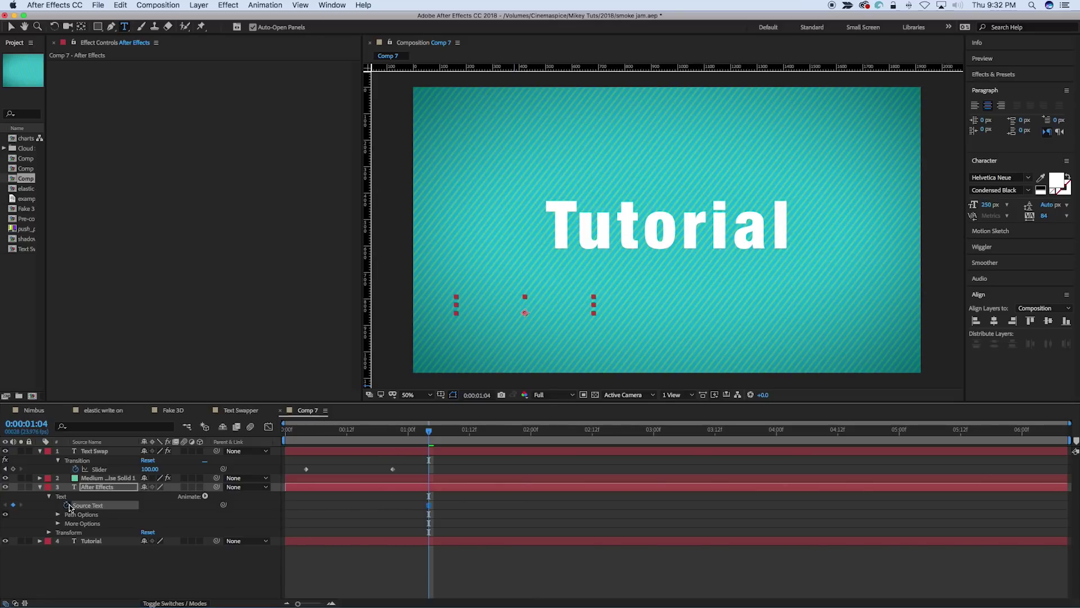
{"action": "left_click", "coordinate": [433, 440]}
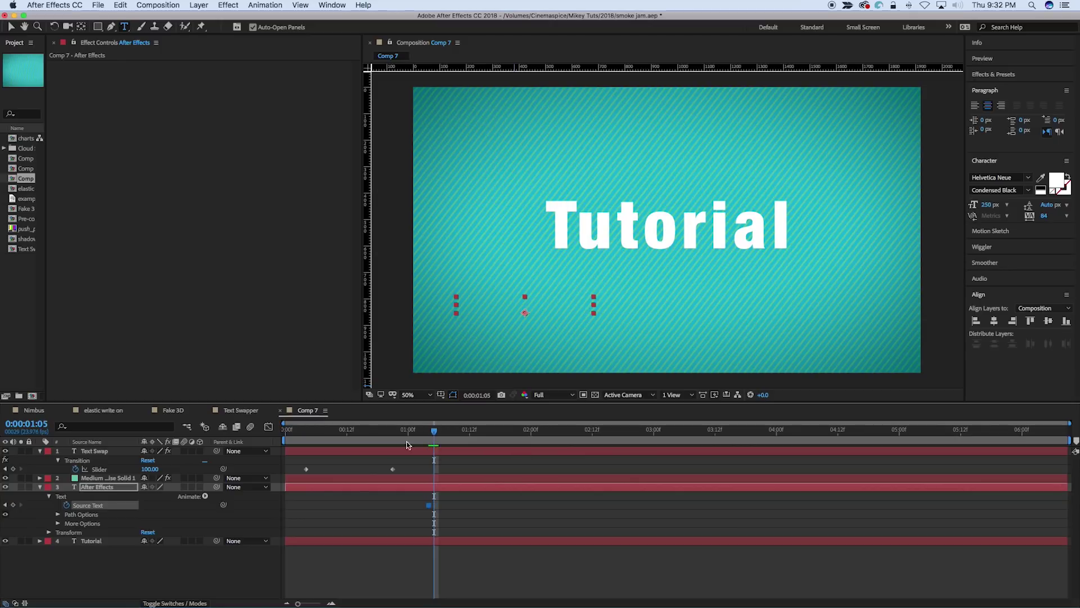
{"action": "left_click", "coordinate": [322, 487]}
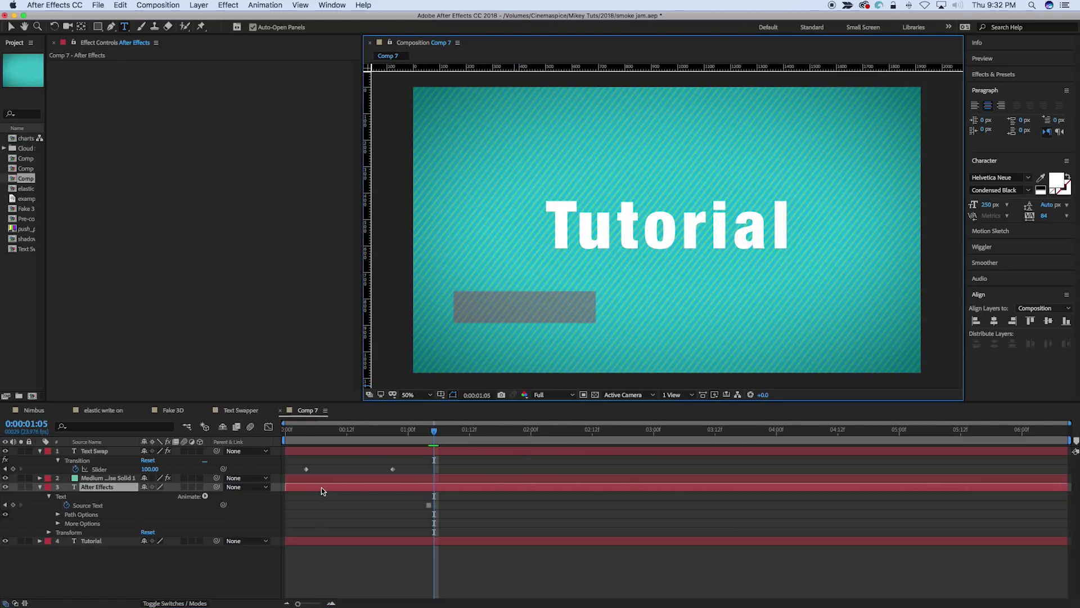
{"action": "key", "text": "BackSpace"}
{"action": "left_click", "coordinate": [430, 552]}
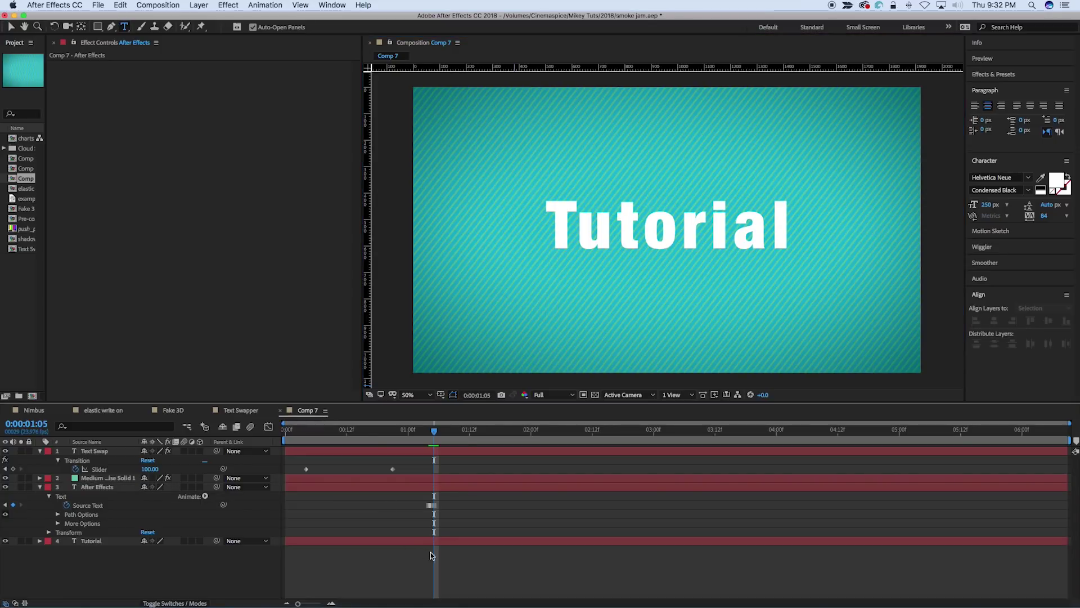
Add Transition keyframes of 100 at 1:10 and 0 at 2:05.
{"action": "left_click_drag", "start_coordinate": [444, 440], "coordinate": [459, 440]}
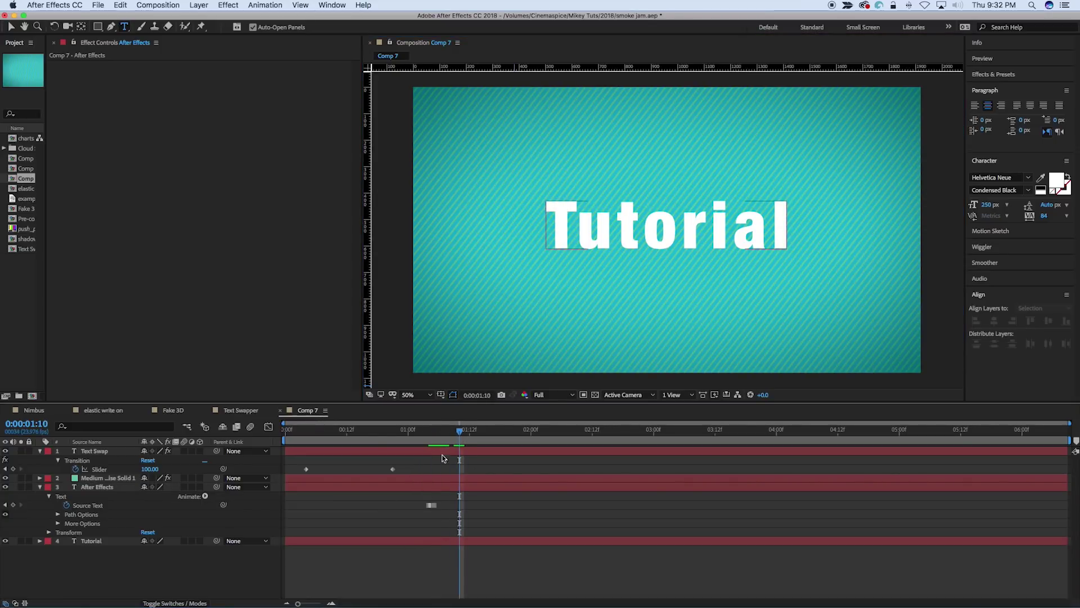
{"action": "left_click", "coordinate": [447, 451]}
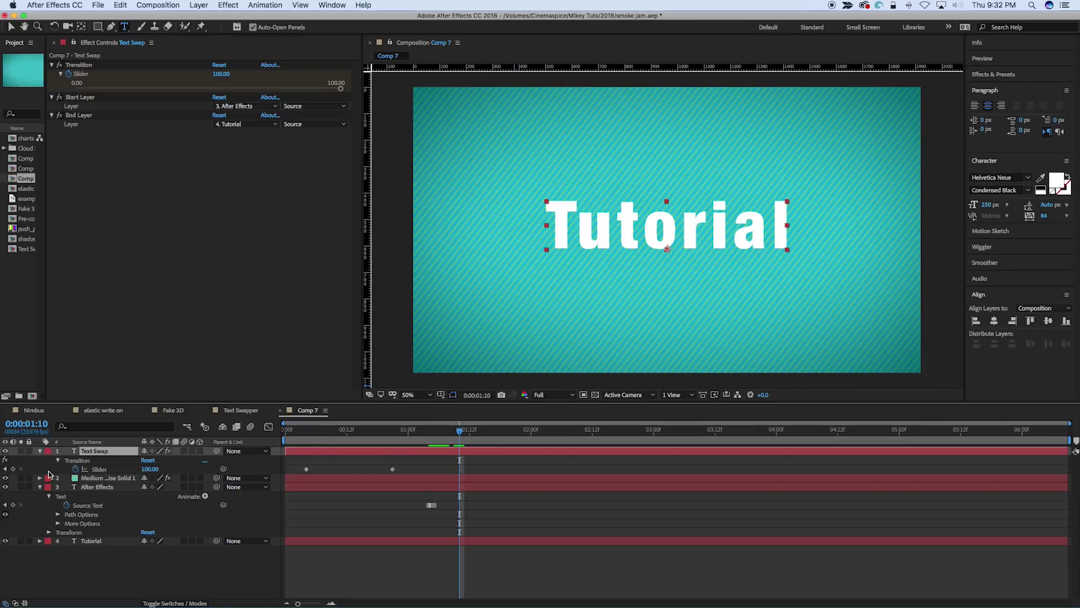
{"action": "left_click", "coordinate": [14, 469]}
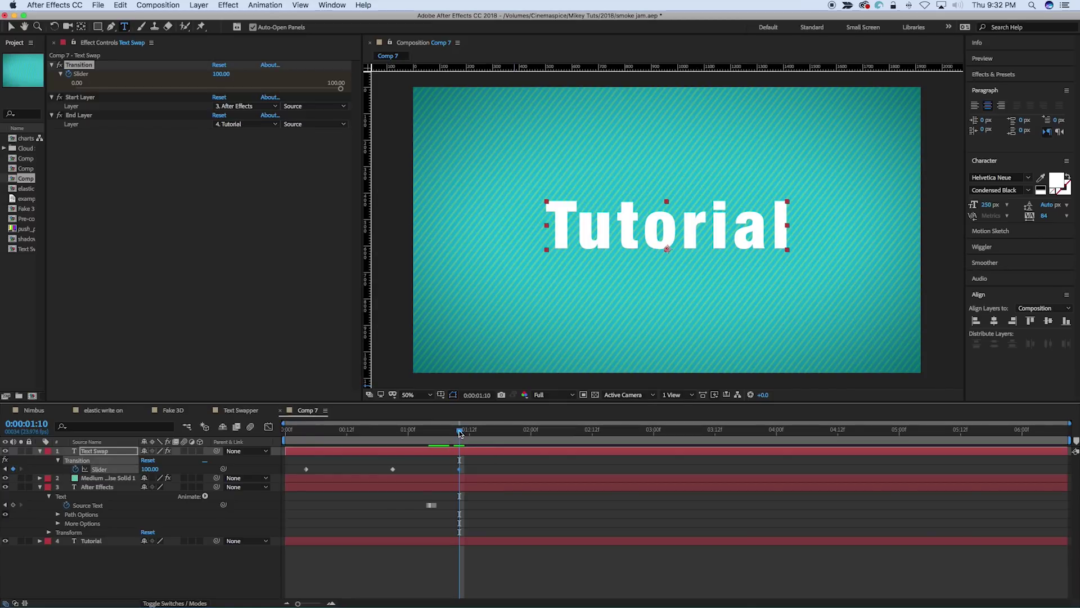
{"action": "left_click_drag", "start_coordinate": [460, 433], "coordinate": [416, 438]}
{"action": "left_click", "coordinate": [149, 469]}
{"action": "key", "text": "Return"}
Preview the Tutorial-to-Mikey scramble from the start of the comp.
{"action": "key", "text": "Home"}
{"action": "key", "text": "space"}
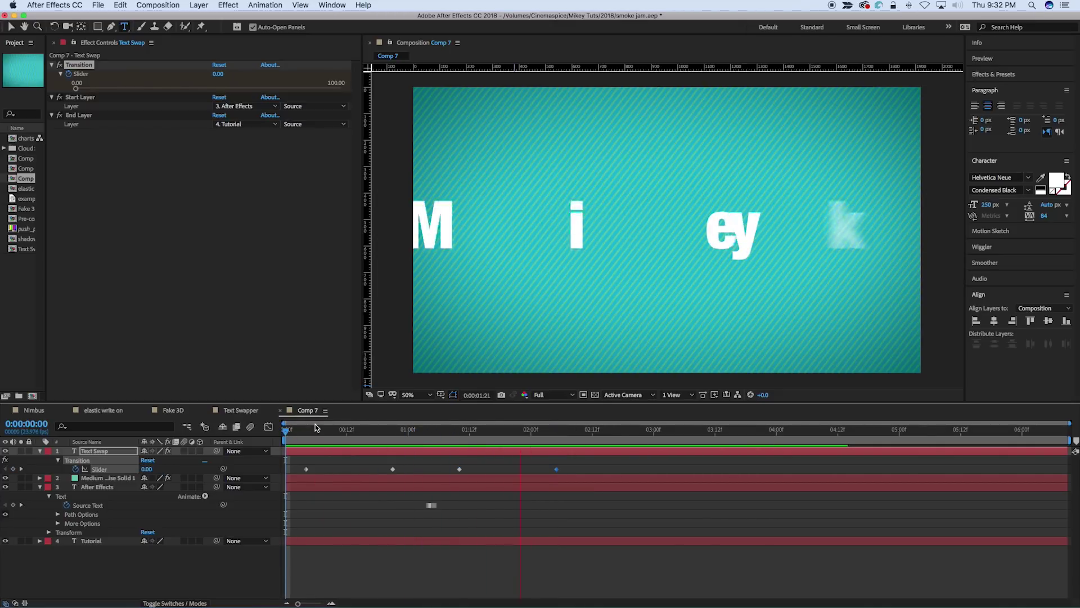
{"action": "key", "text": "space"}
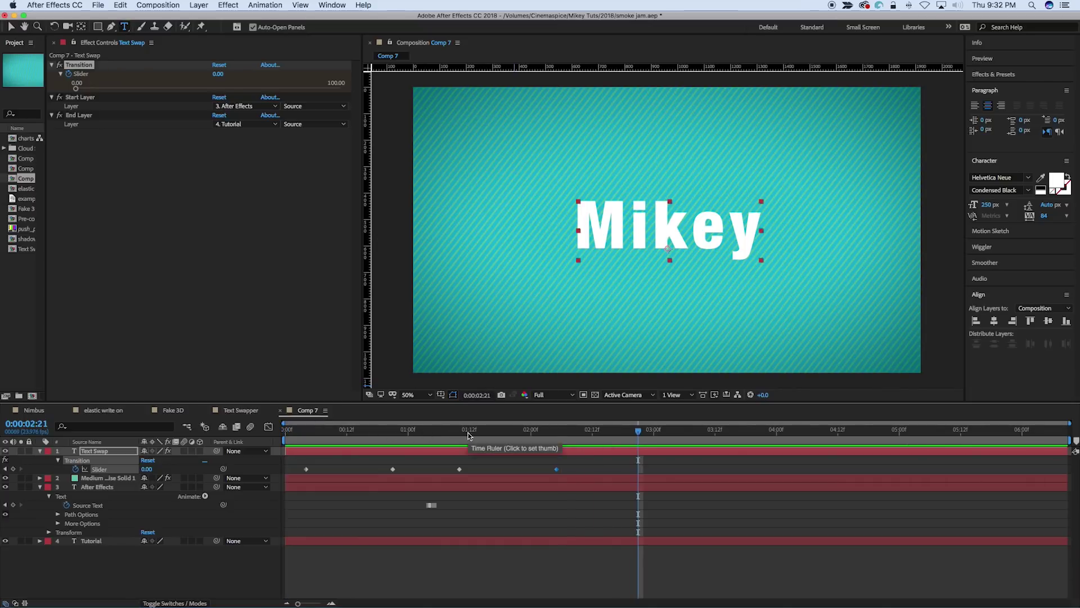
{"action": "key", "text": "Home"}
{"action": "key", "text": "space"}
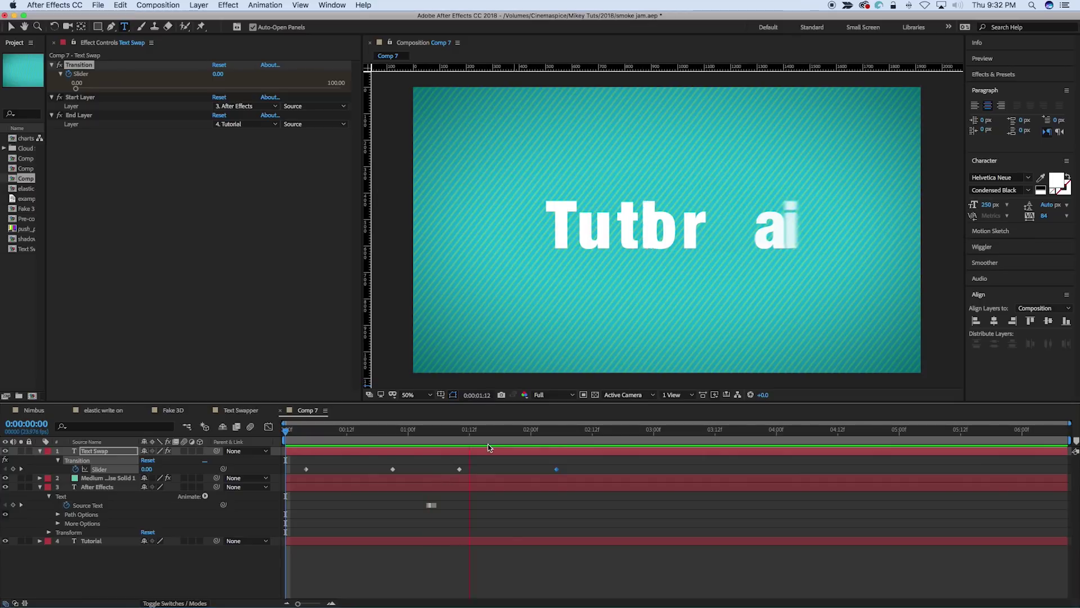
Change the Tutorial layer's text to 'Tutorials' and the After Effects layer's text to 'With'.
{"action": "left_click_drag", "start_coordinate": [444, 435], "coordinate": [407, 438]}
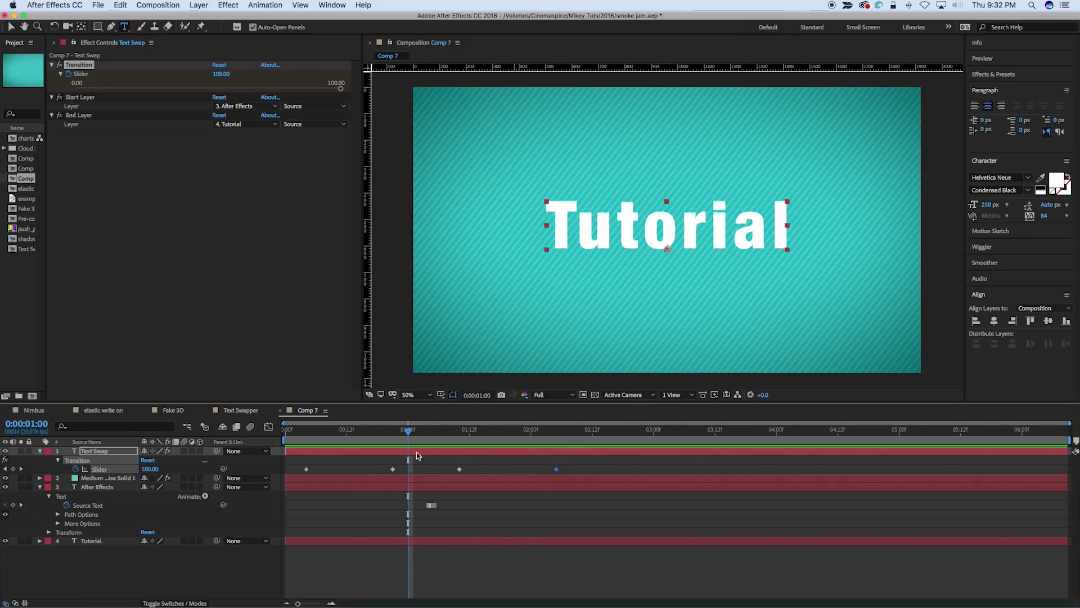
{"action": "double_click", "coordinate": [108, 541]}
{"action": "type", "text": "Tutorials"}
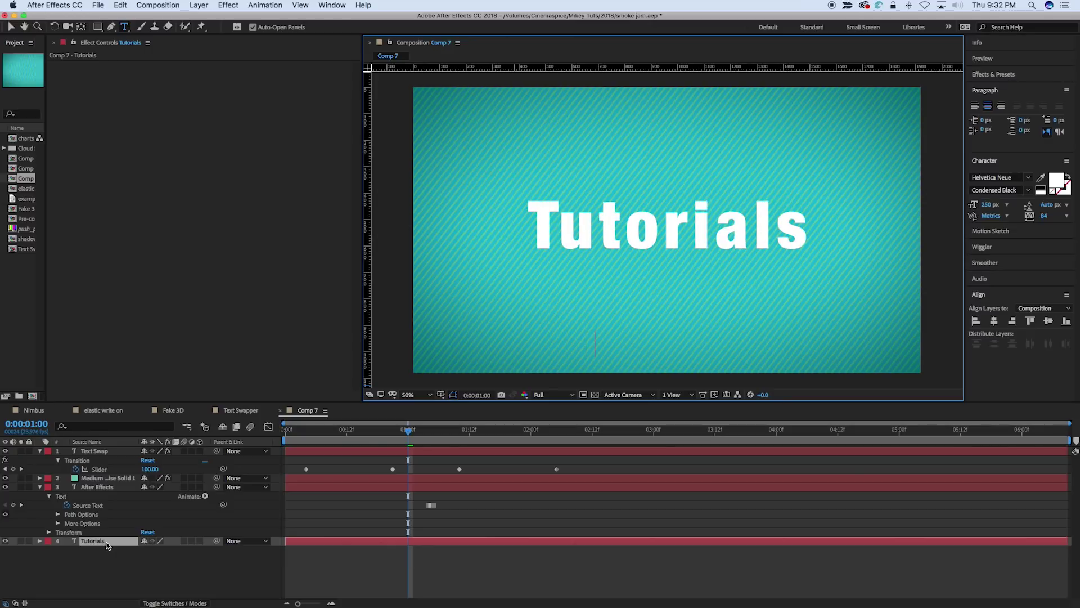
{"action": "left_click_drag", "start_coordinate": [464, 430], "coordinate": [485, 488]}
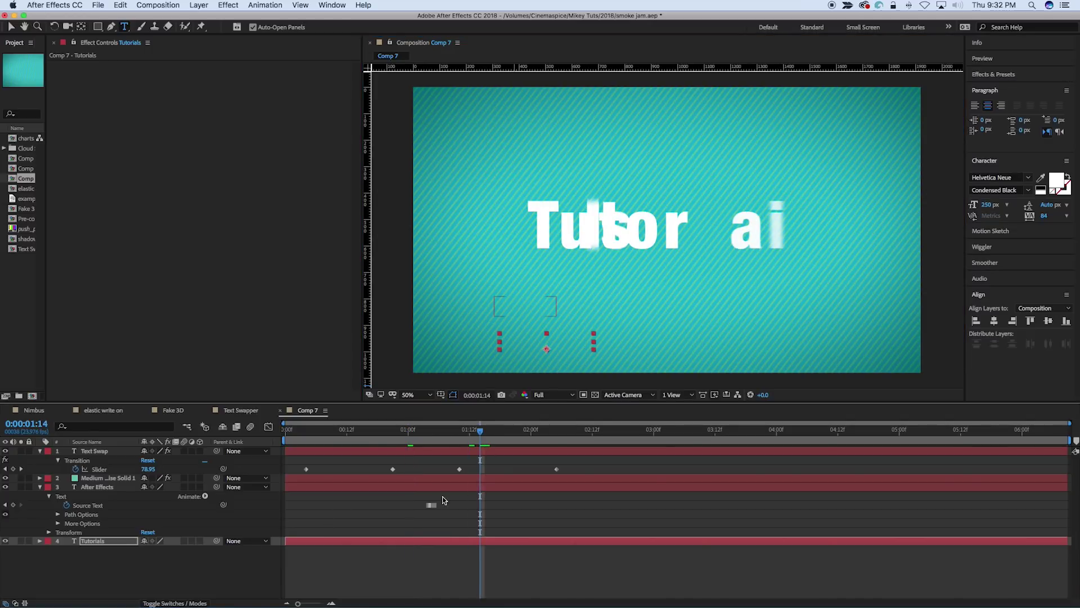
{"action": "left_click", "coordinate": [5, 505]}
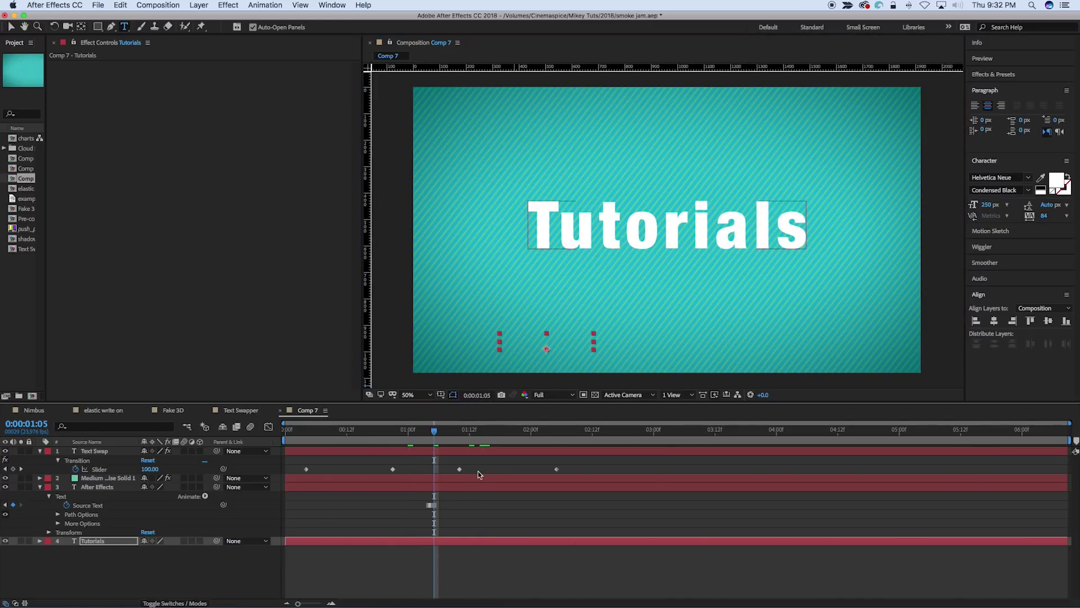
{"action": "left_click", "coordinate": [471, 487]}
{"action": "key", "text": "BackSpace"}
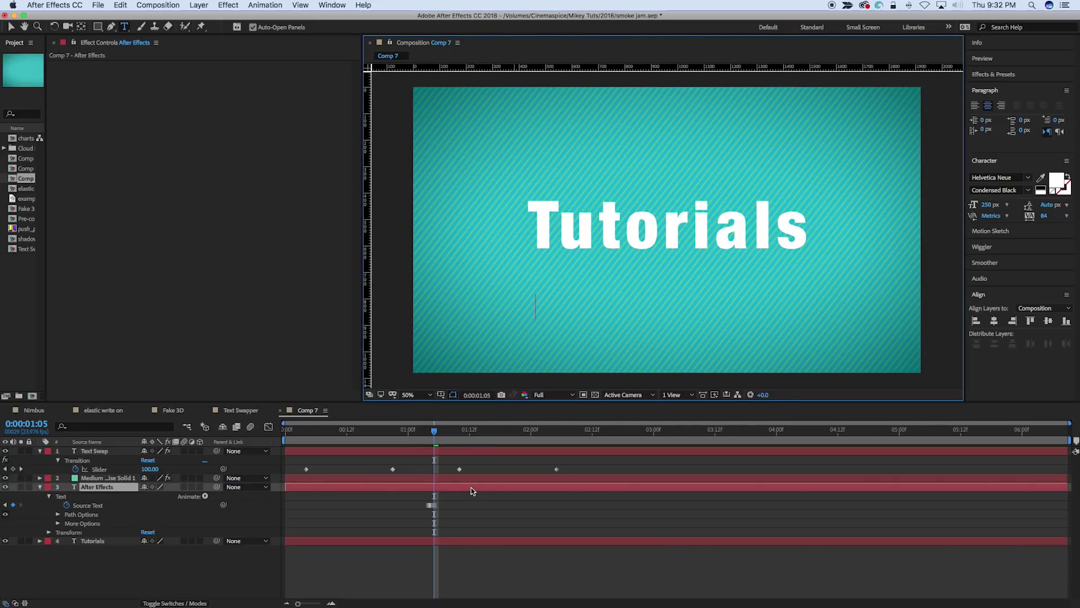
{"action": "left_click", "coordinate": [598, 431]}
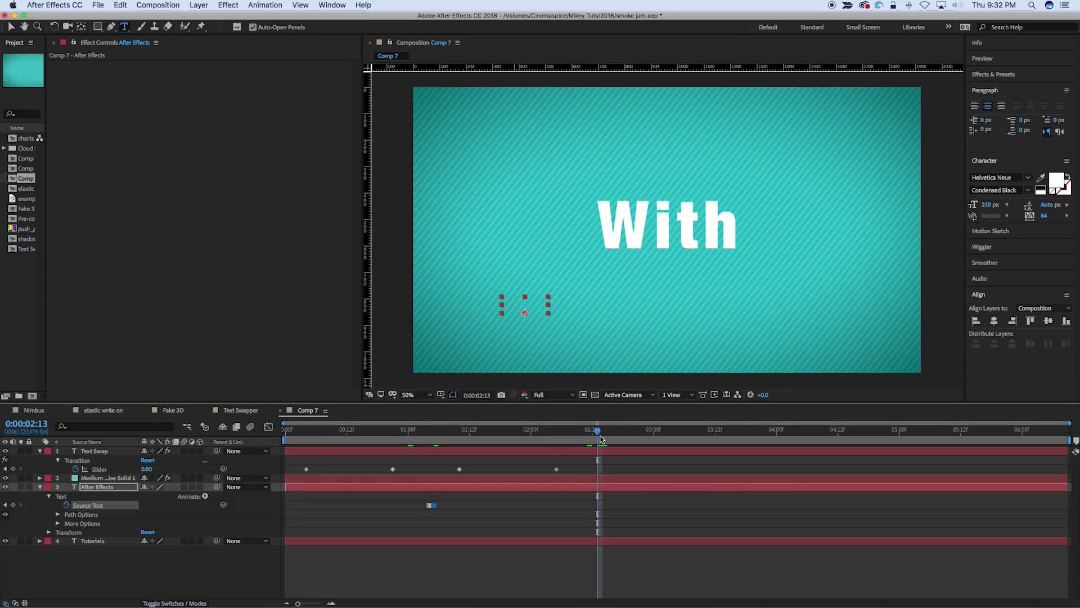
Keyframe the Transition slider at 0 at 2:16 and at 100 at 3:12.
{"action": "left_click_drag", "start_coordinate": [598, 431], "coordinate": [614, 431]}
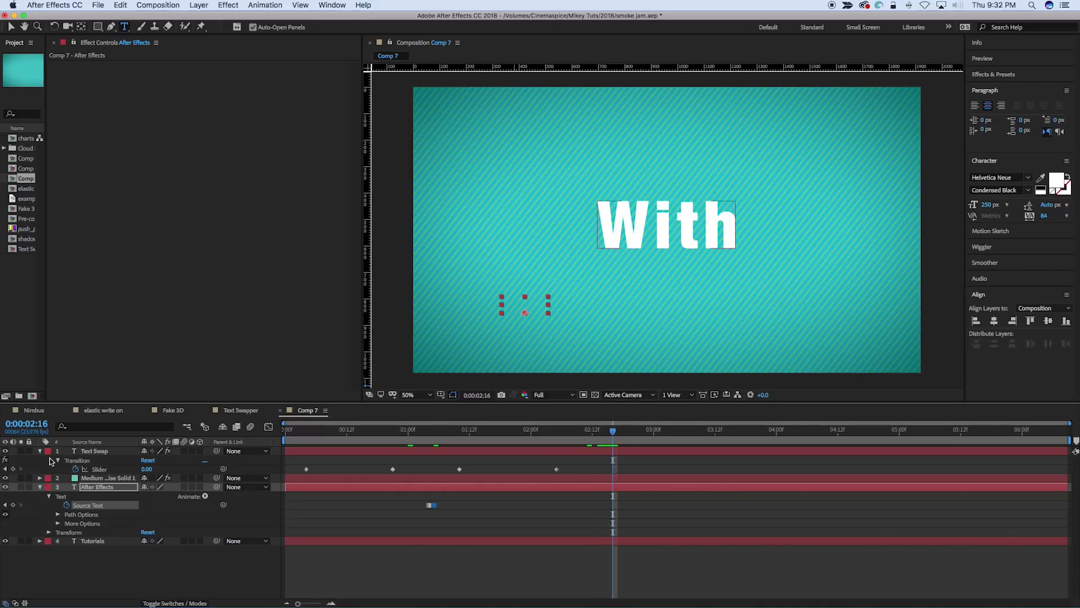
{"action": "left_click", "coordinate": [13, 469]}
{"action": "left_click_drag", "start_coordinate": [652, 432], "coordinate": [715, 431]}
{"action": "left_click_drag", "start_coordinate": [147, 468], "coordinate": [305, 469]}
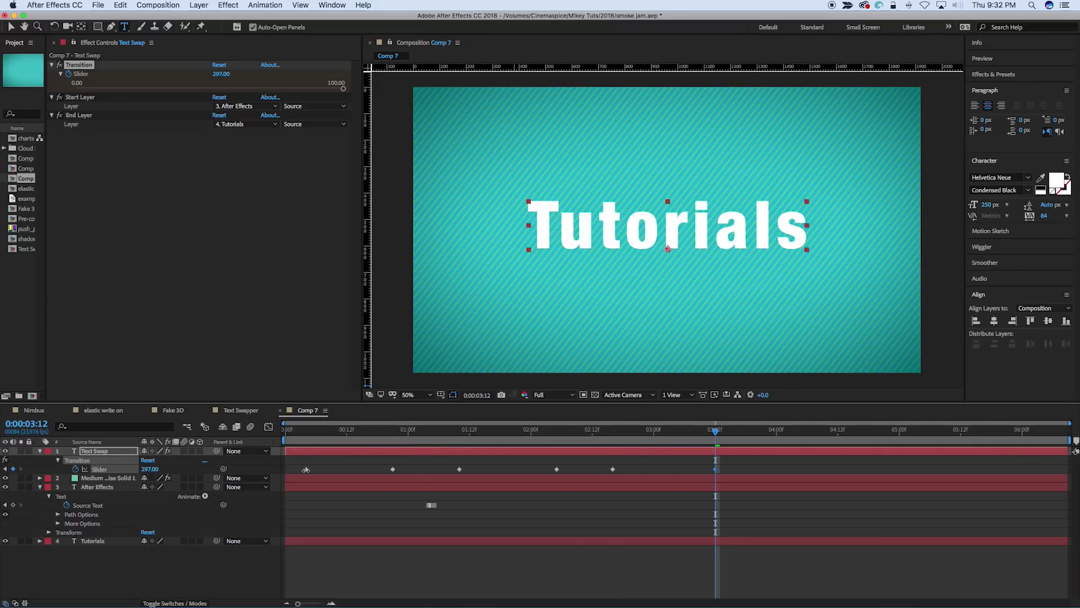
{"action": "left_click", "coordinate": [149, 468]}
{"action": "type", "text": "100"}
{"action": "key", "text": "Return"}
{"action": "left_click_drag", "start_coordinate": [613, 431], "coordinate": [592, 431]}
Add a Source Text keyframe at 2:13 changing the Tutorials layer's text to 'Mikey'.
{"action": "left_click", "coordinate": [545, 549]}
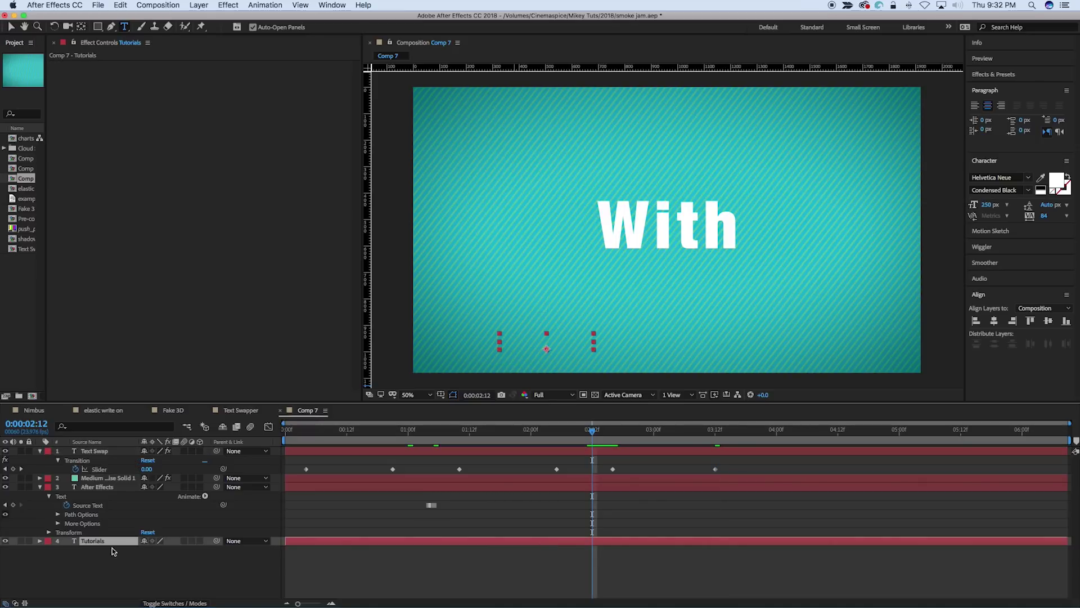
{"action": "left_click", "coordinate": [42, 541]}
{"action": "left_click", "coordinate": [49, 551]}
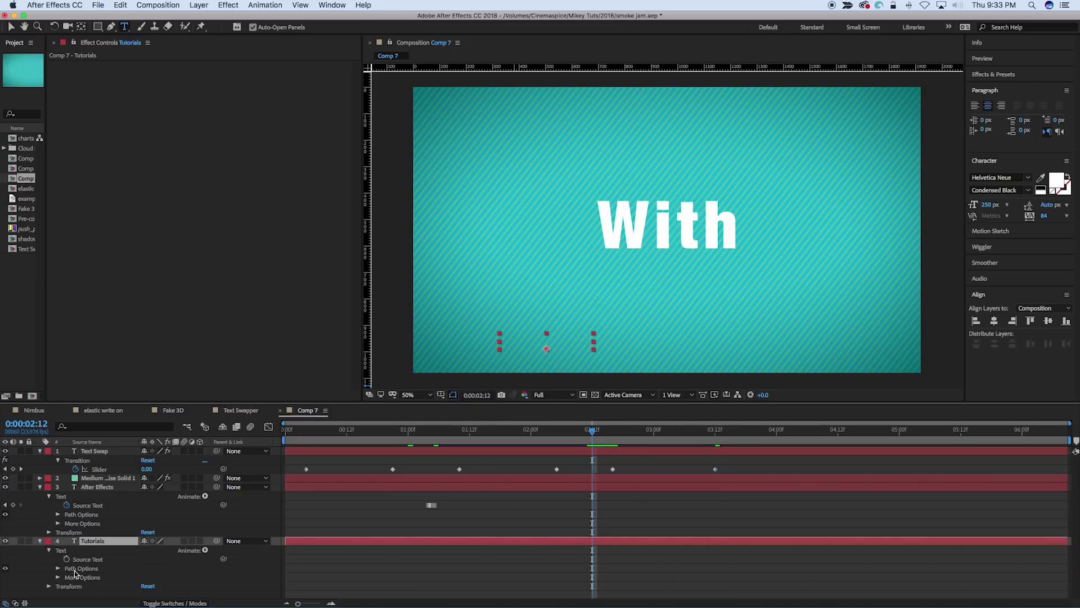
{"action": "left_click", "coordinate": [86, 558]}
{"action": "key", "text": "Page_Down"}
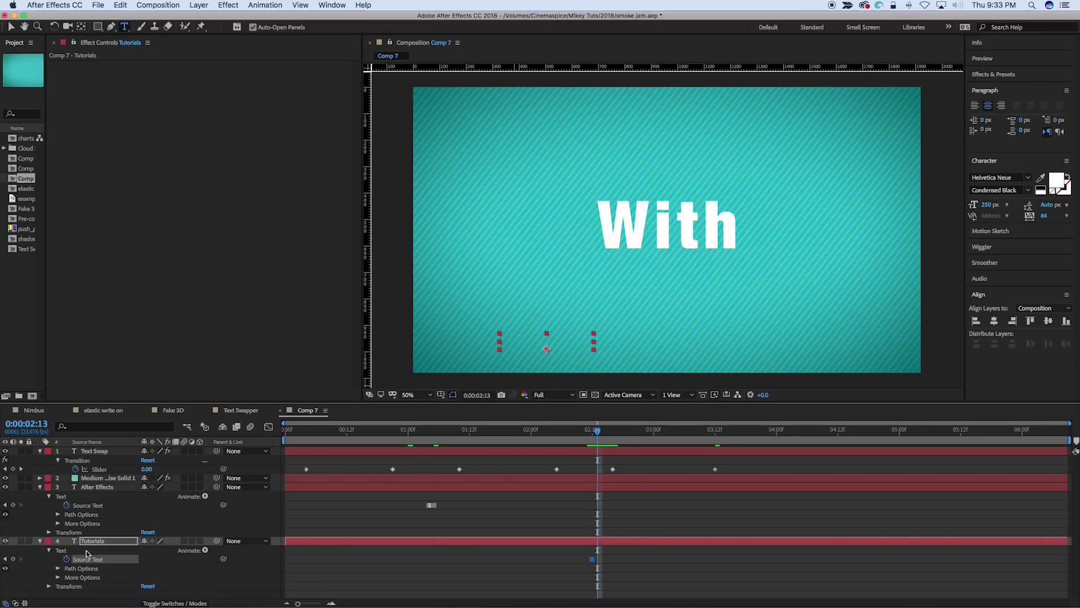
{"action": "left_click", "coordinate": [622, 540]}
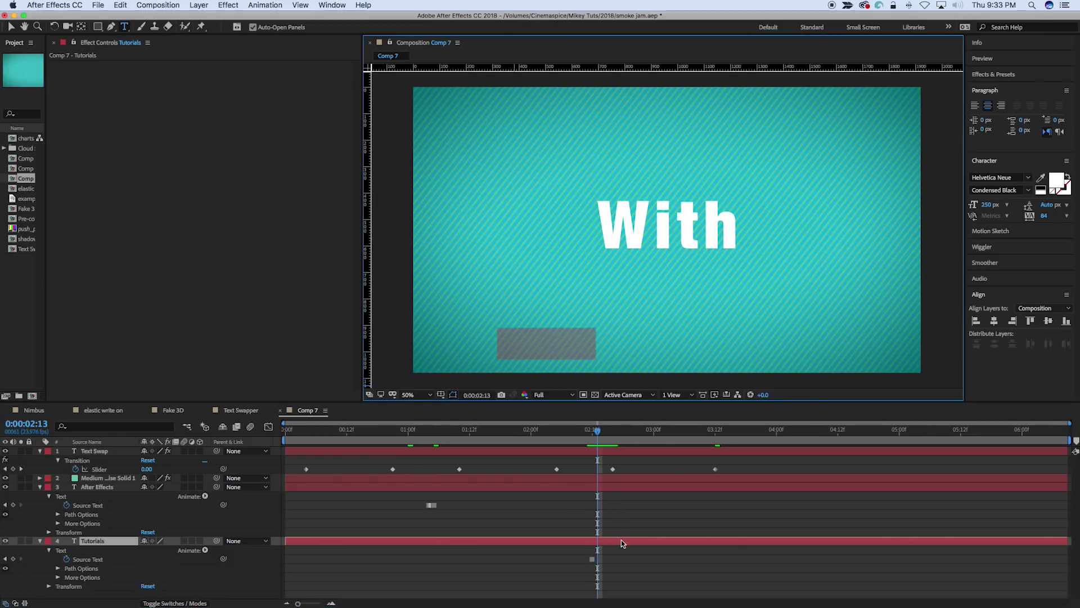
{"action": "key", "text": "BackSpace"}
{"action": "left_click", "coordinate": [677, 590]}
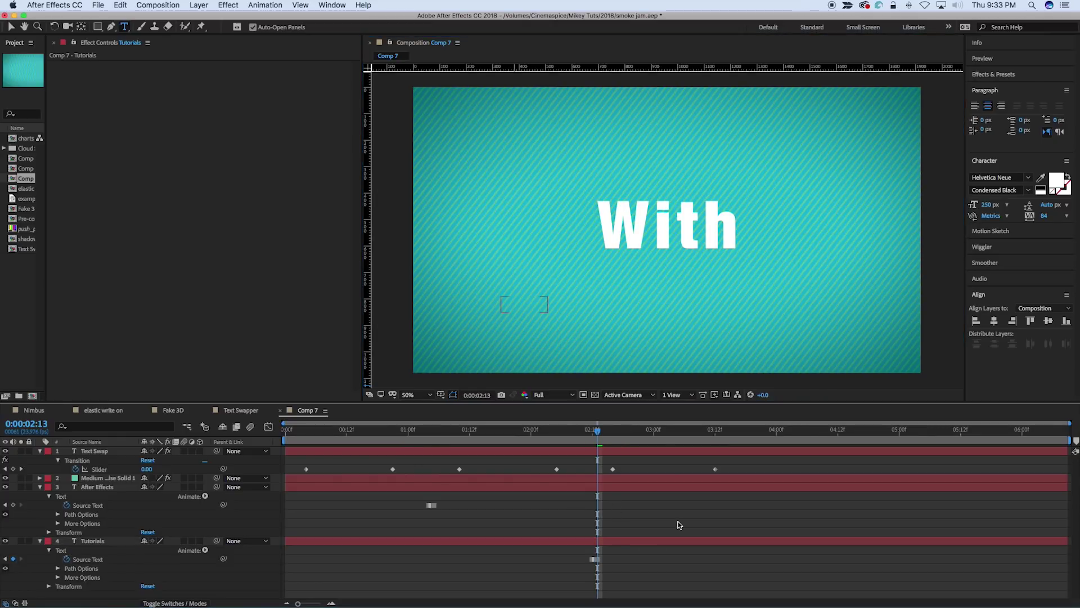
Preview the animation from the start of the comp.
{"action": "key", "text": "Home"}
{"action": "key", "text": "space"}
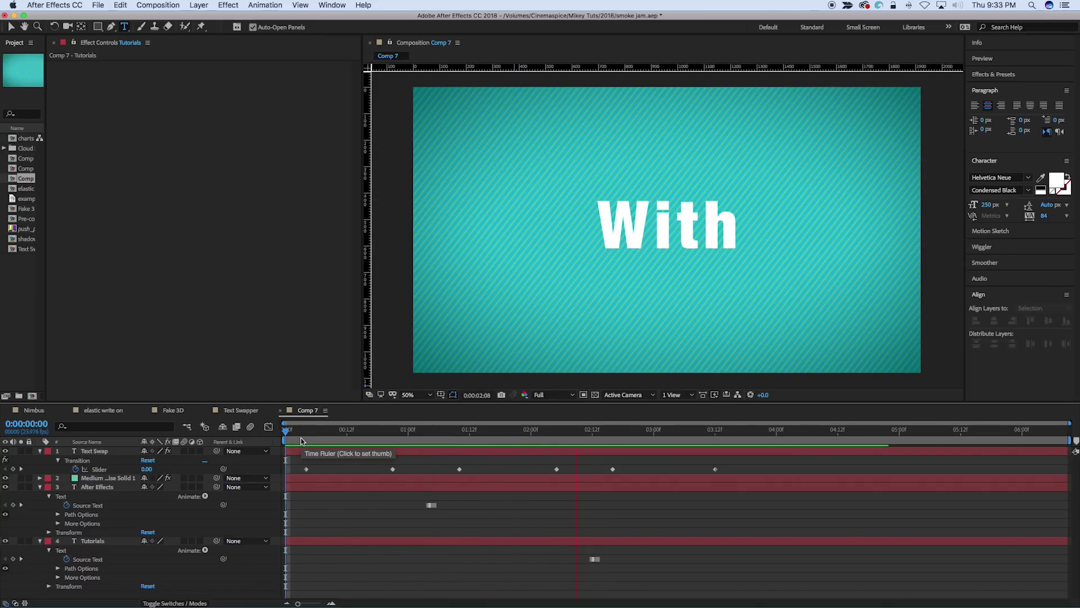
{"action": "key", "text": "space"}
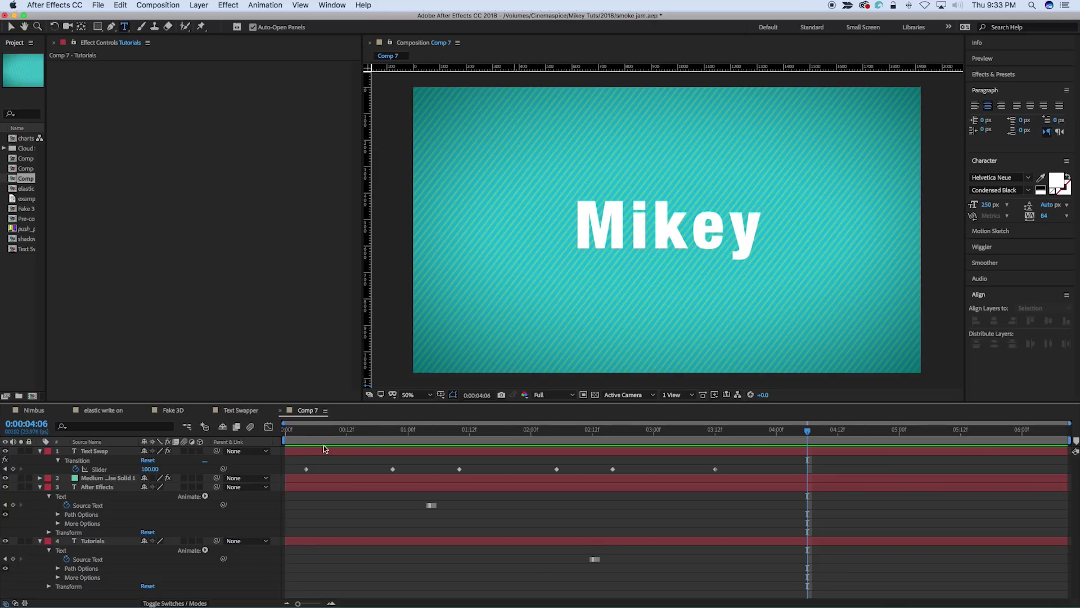
{"action": "left_click", "coordinate": [323, 448]}
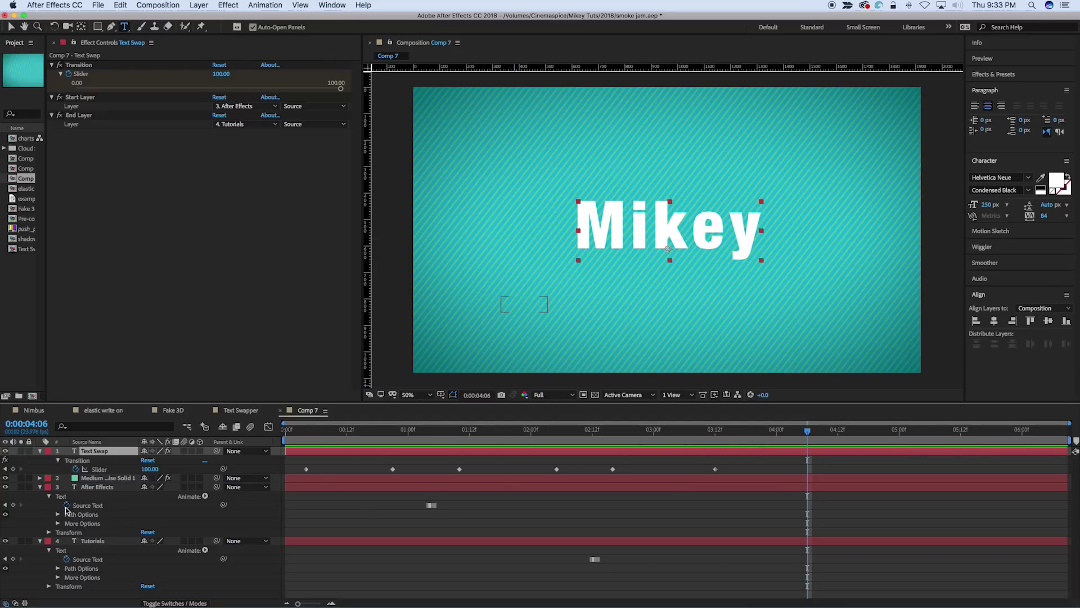
{"action": "left_click", "coordinate": [567, 439]}
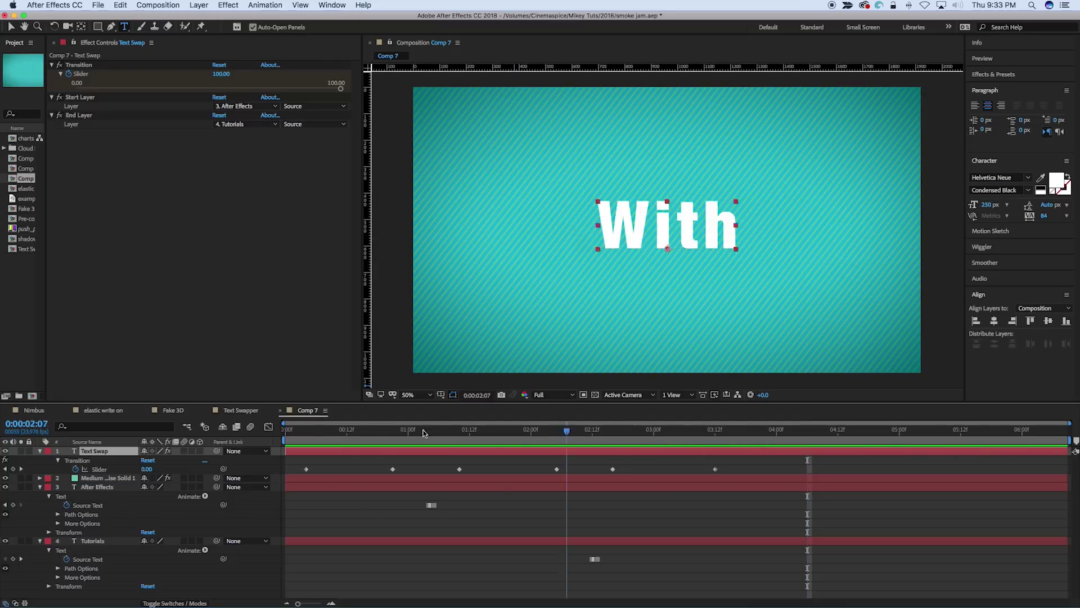
{"action": "left_click", "coordinate": [287, 431]}
{"action": "key", "text": "space"}
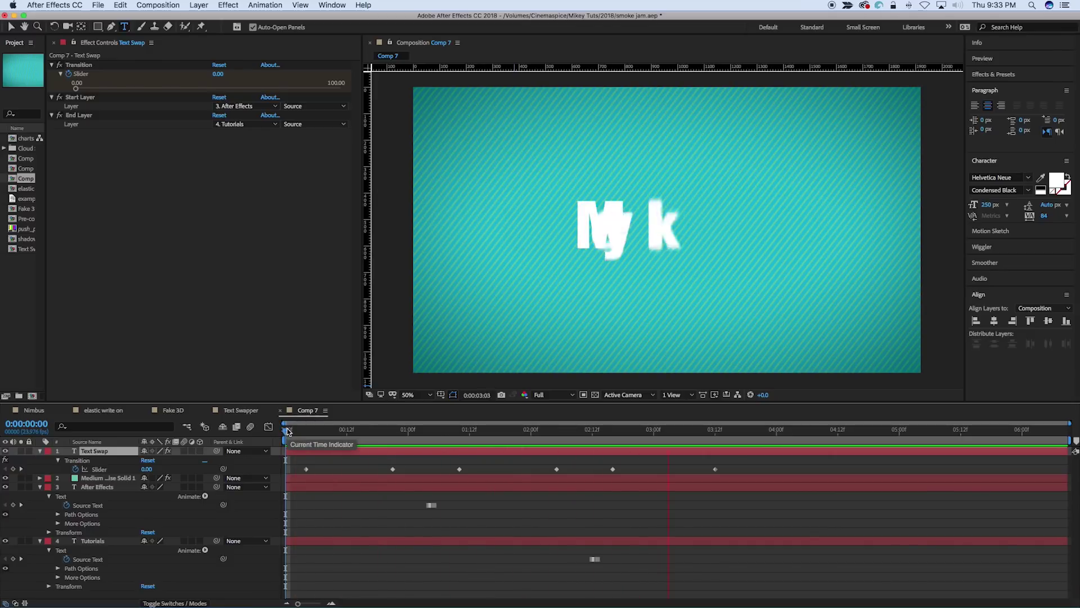
{"action": "key", "text": "space"}
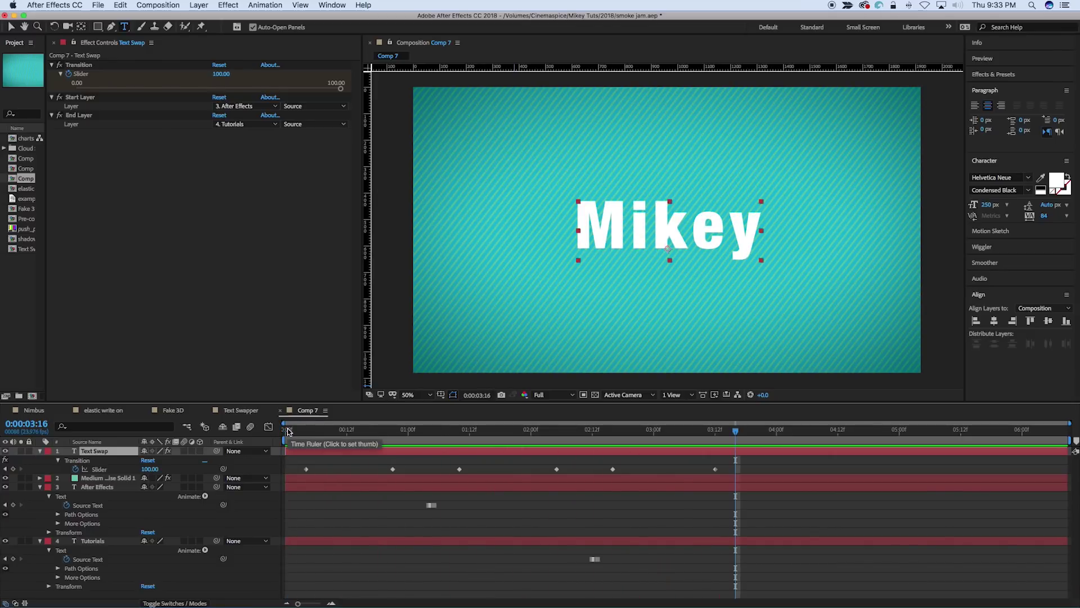